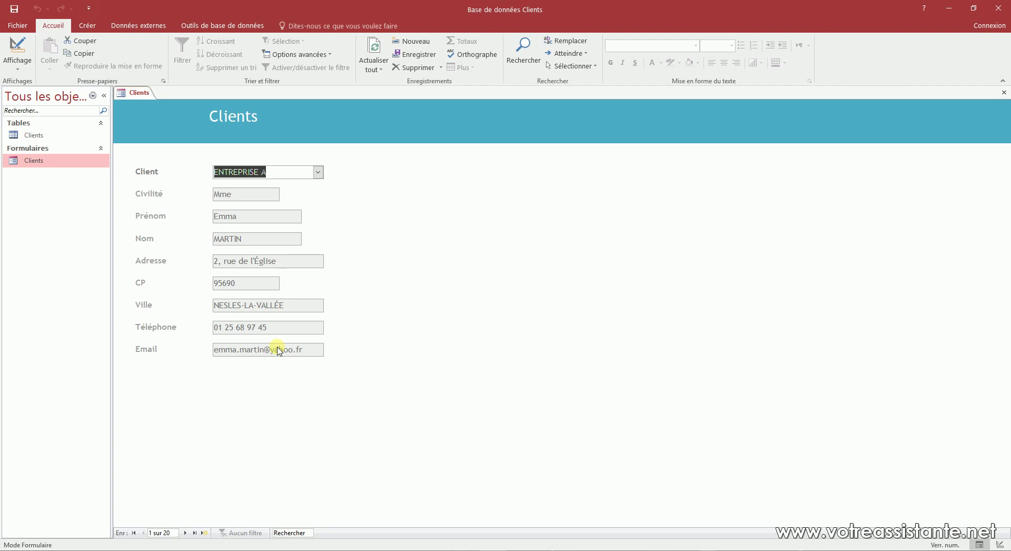
Close the open form, open the Clients form from the database objects and browse through its first records
left_click(1007, 2)
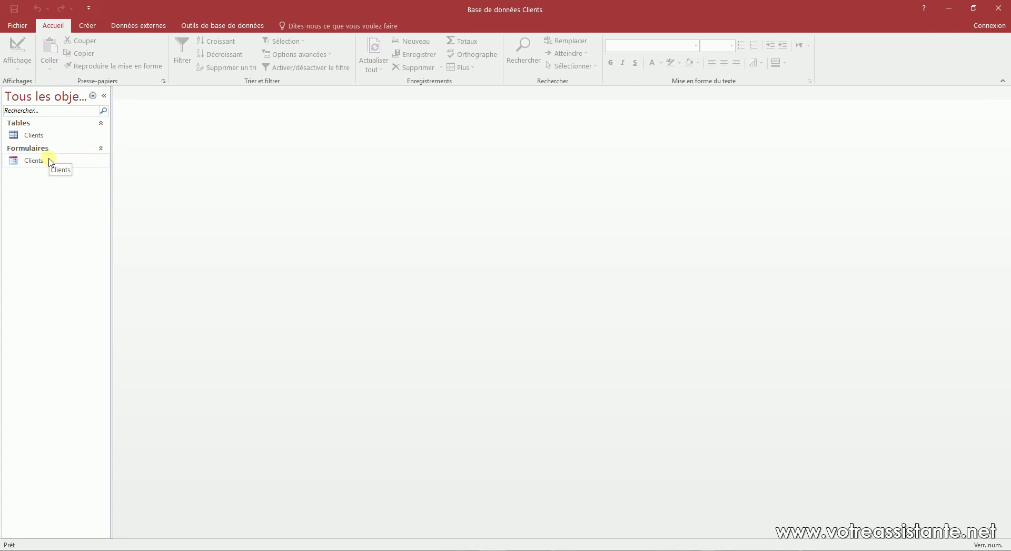
double_click(51, 161)
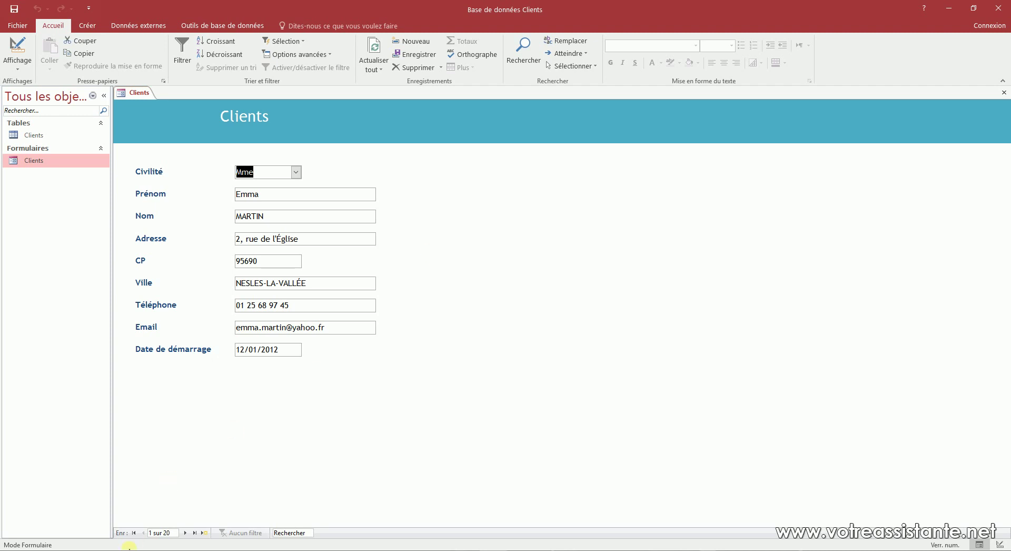
left_click(185, 533)
left_click(185, 533)
left_click(185, 533)
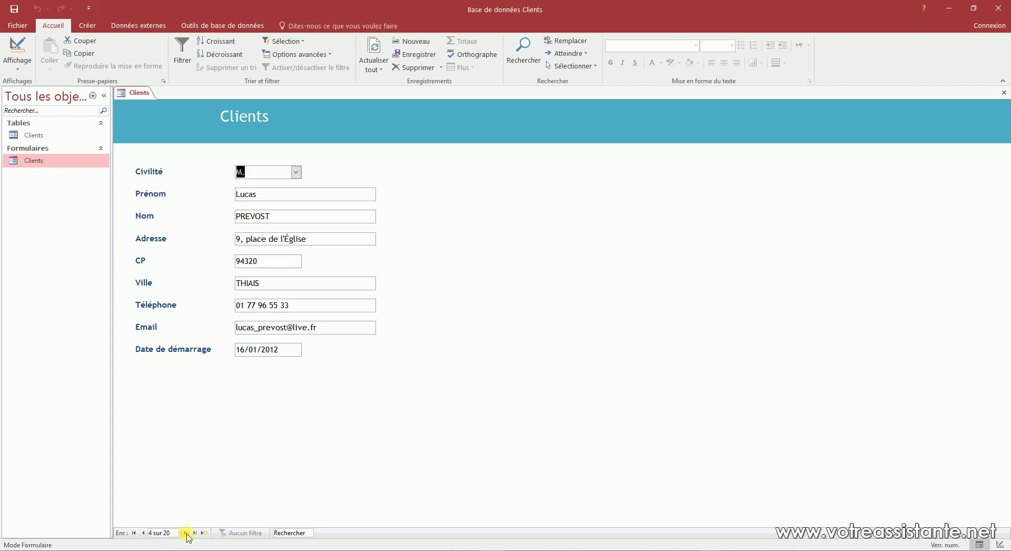
left_click(185, 533)
left_click(185, 532)
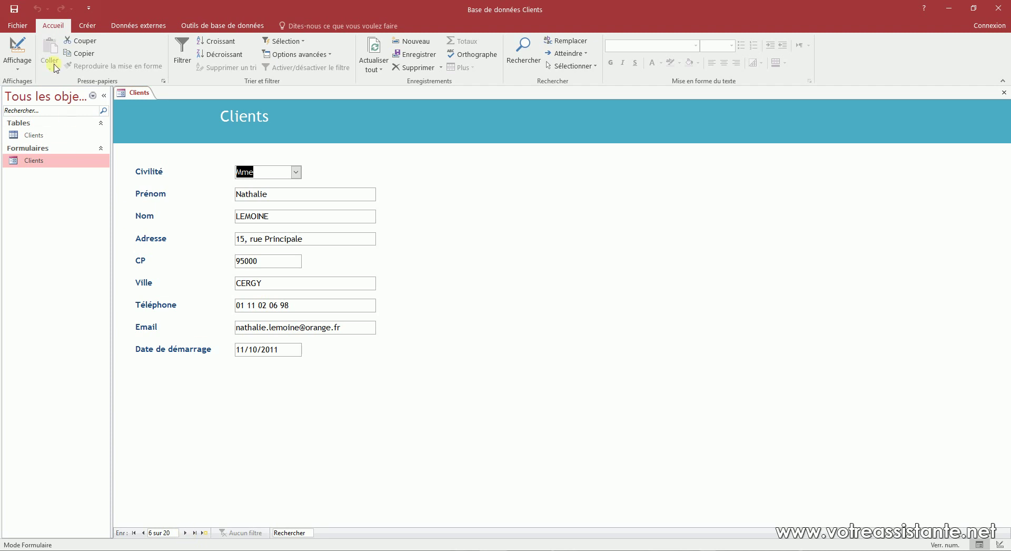
Switch the Clients form to design view and examine the data properties of the Adresse text box
left_click(31, 51)
left_click(270, 232)
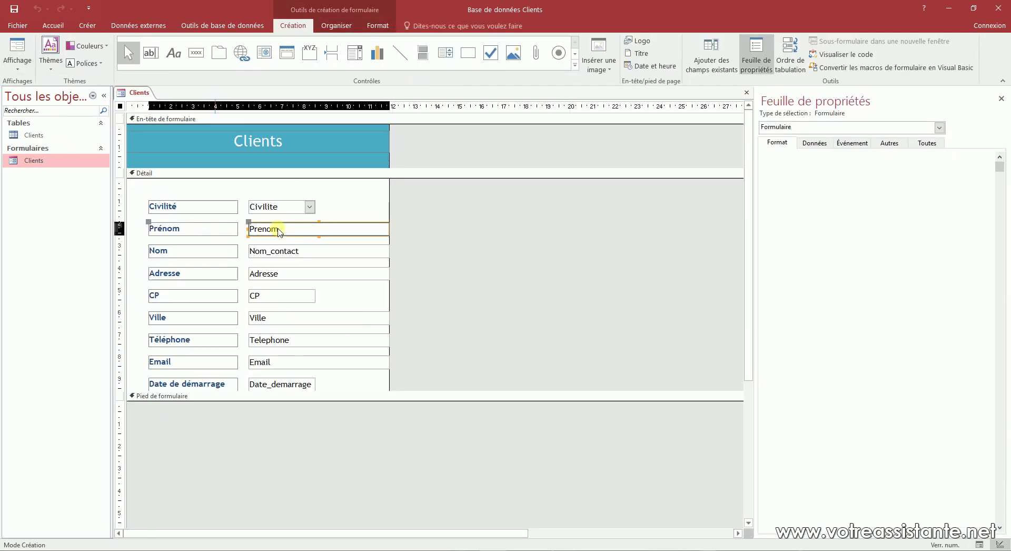
left_click(270, 252)
left_click(266, 274)
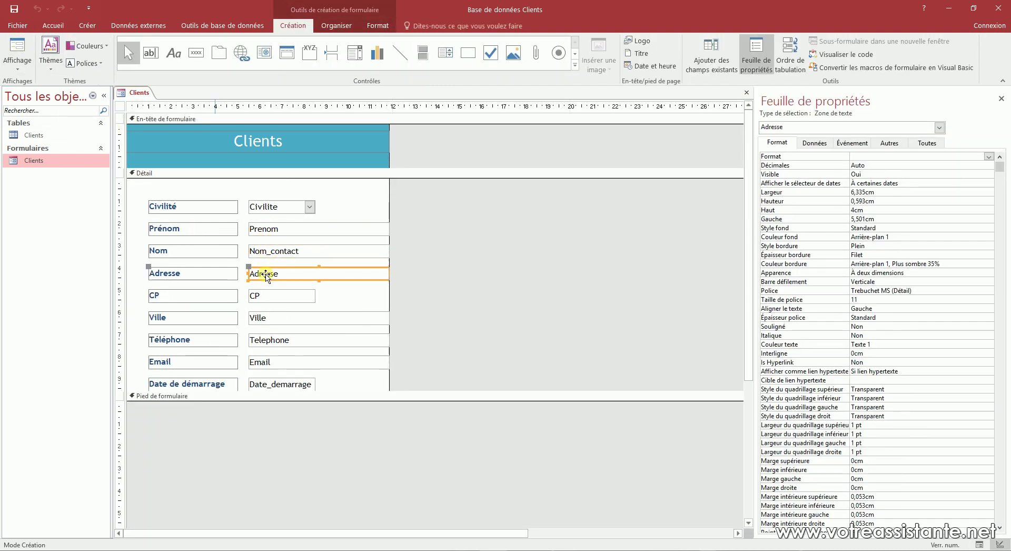
left_click(816, 144)
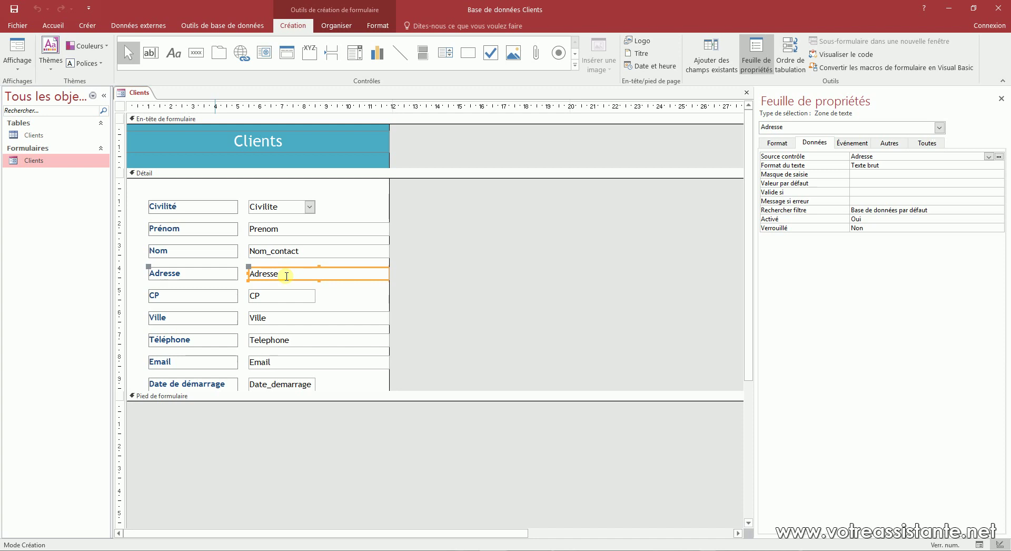
Delete all field controls and their labels from the form's detail section and place a new unbound text box near its upper edge
left_click_drag(357, 195, 265, 390)
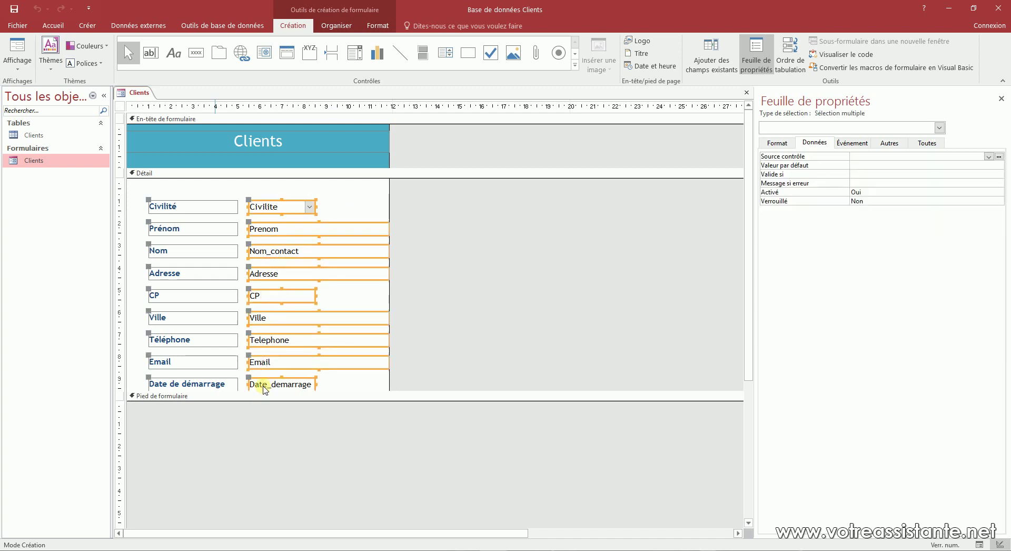
key("Delete")
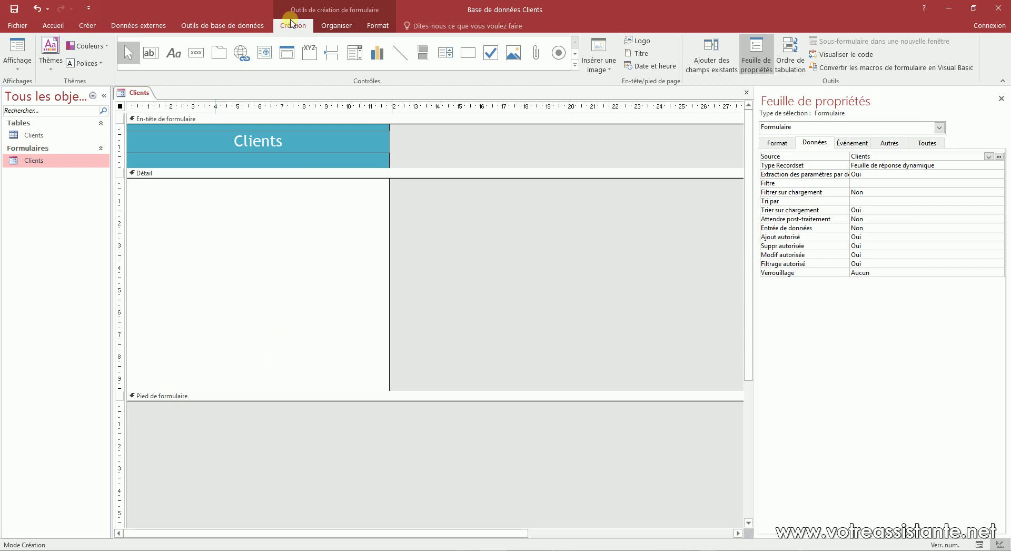
left_click(150, 57)
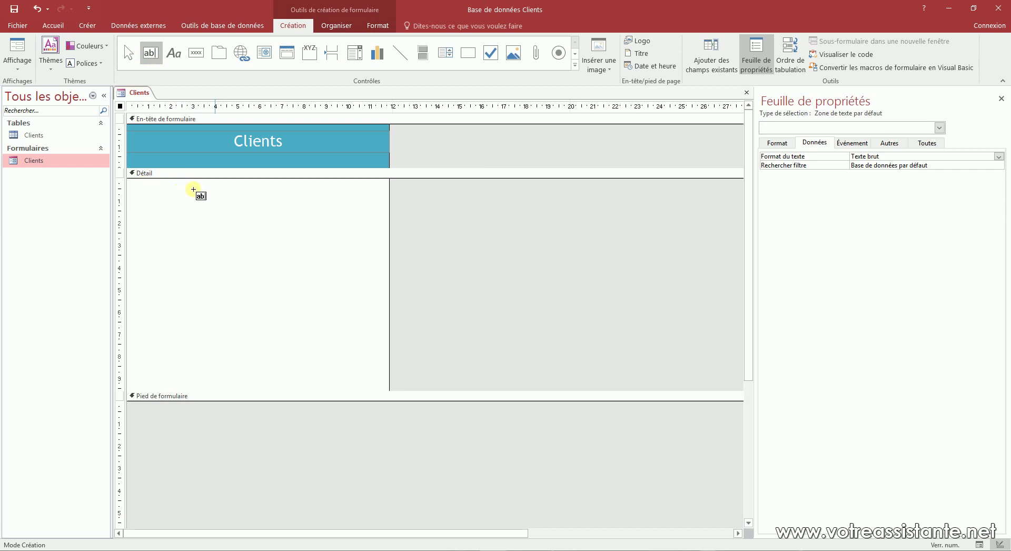
left_click(246, 192)
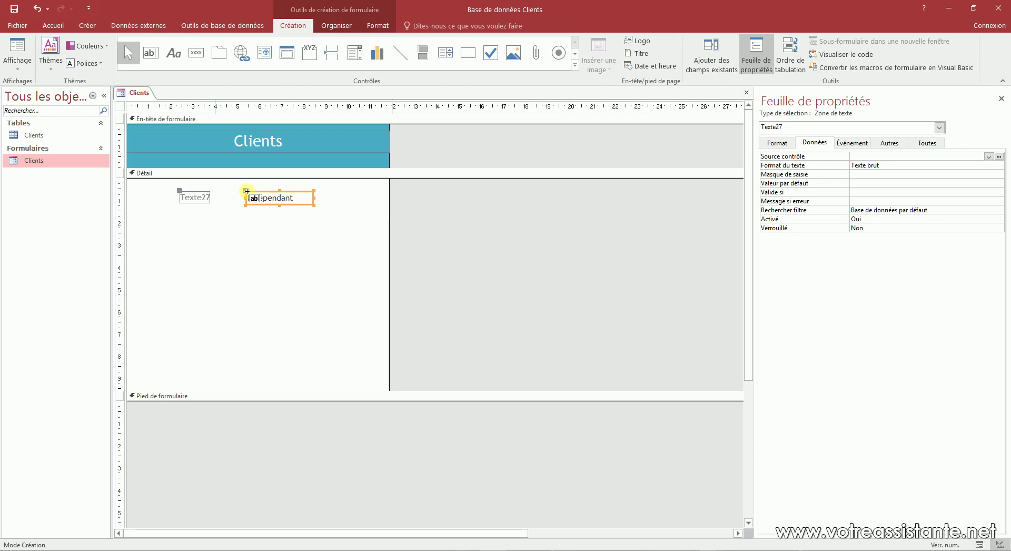
Open the Clients table to examine its fields and records, and close it again
double_click(33, 134)
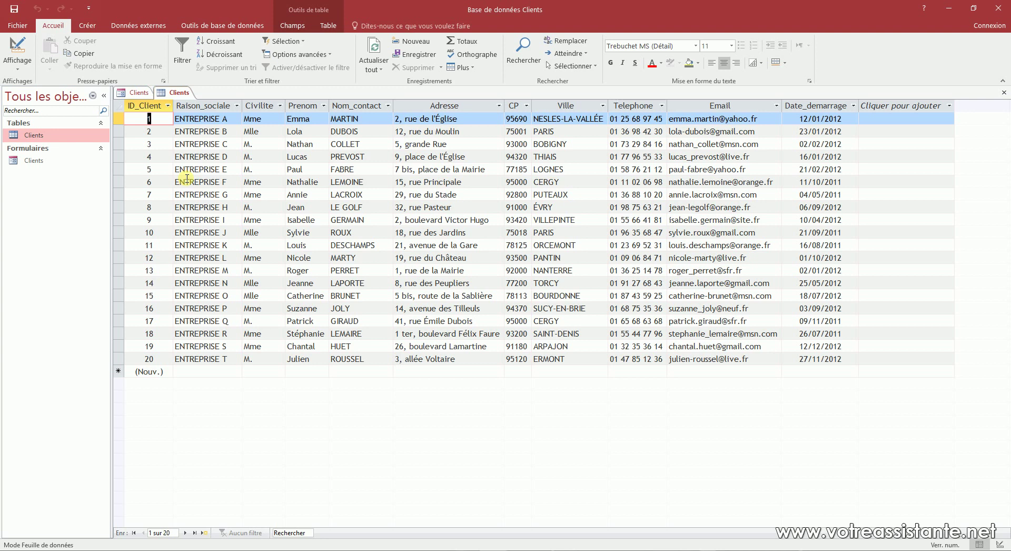
right_click(179, 93)
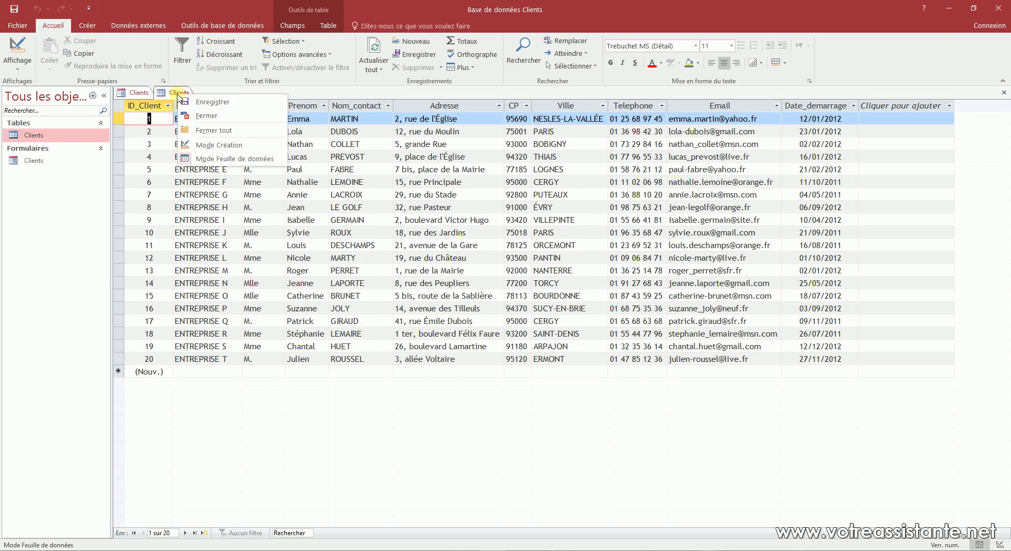
left_click(193, 115)
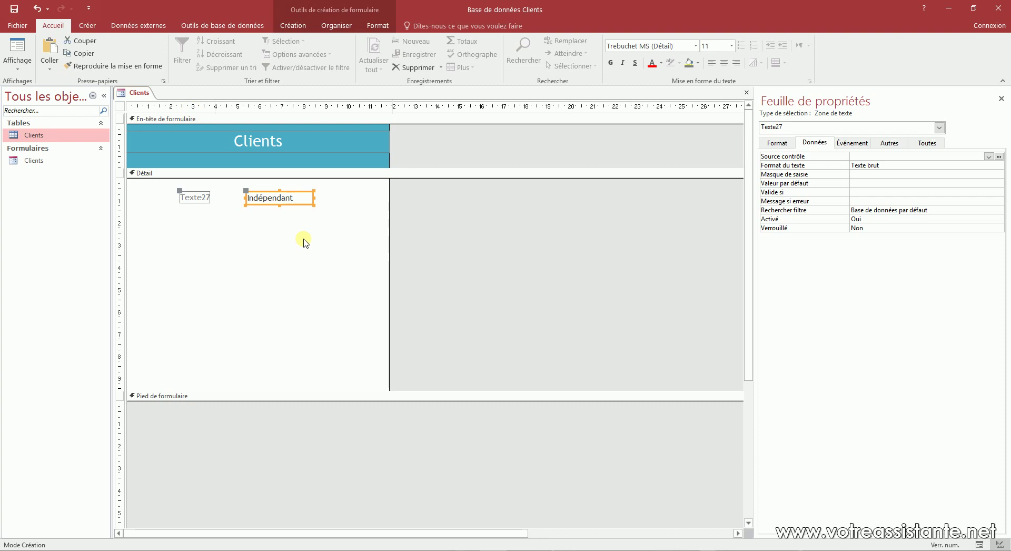
Duplicate the unbound text box with its label eight times, stacked below the original in the detail section
left_click_drag(297, 221, 190, 193)
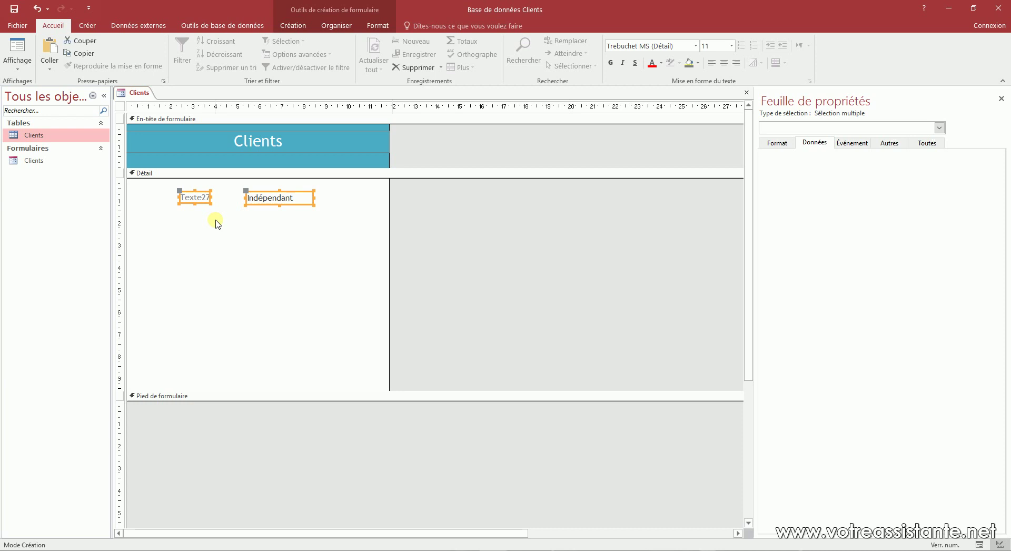
key("ctrl+v")
key("ctrl+v")
key("ctrl+v")
key("ctrl+v")
key("ctrl+v")
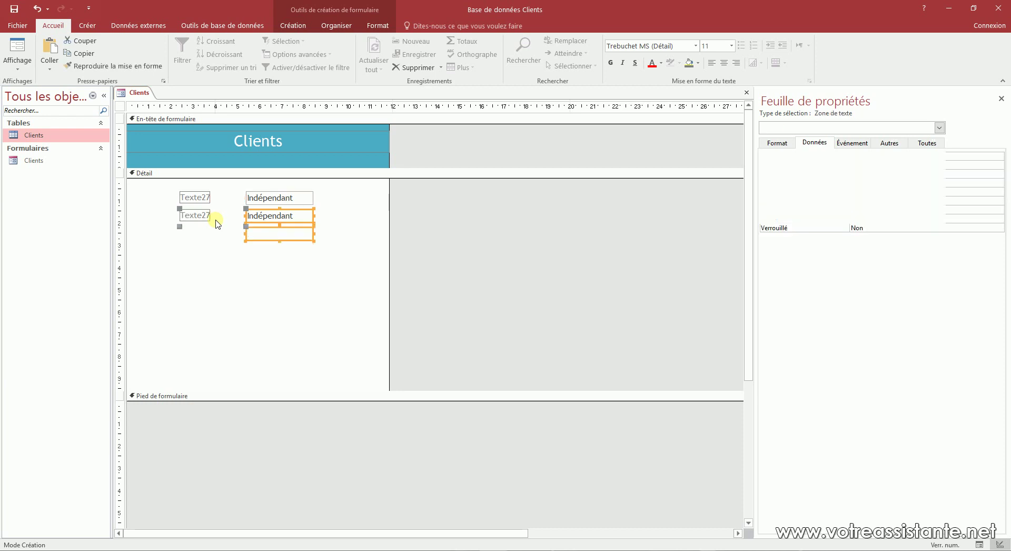
key("ctrl+v")
key("ctrl+v")
key("ctrl+v")
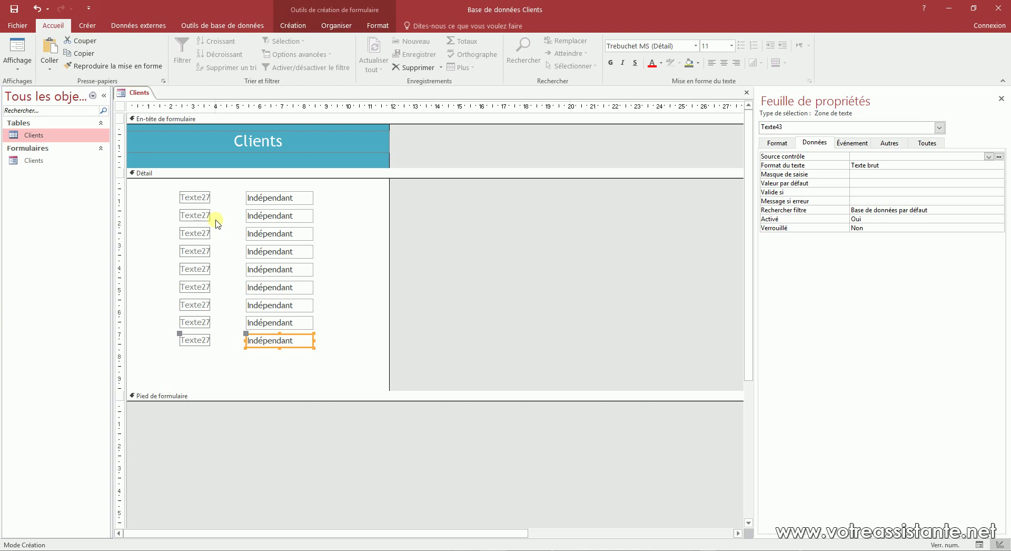
Set the name property of the first unbound text box in the detail section to Client
left_click(259, 199)
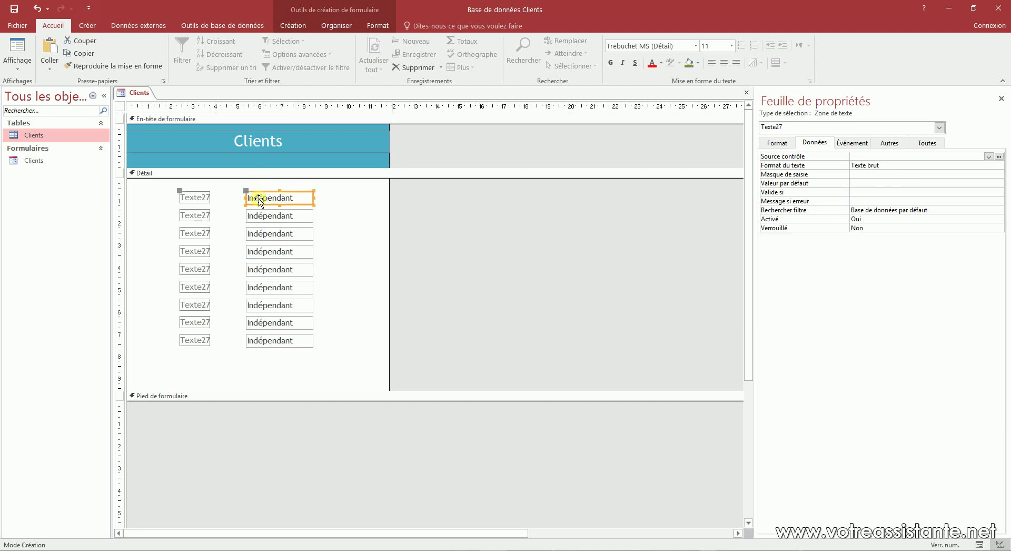
left_click(889, 143)
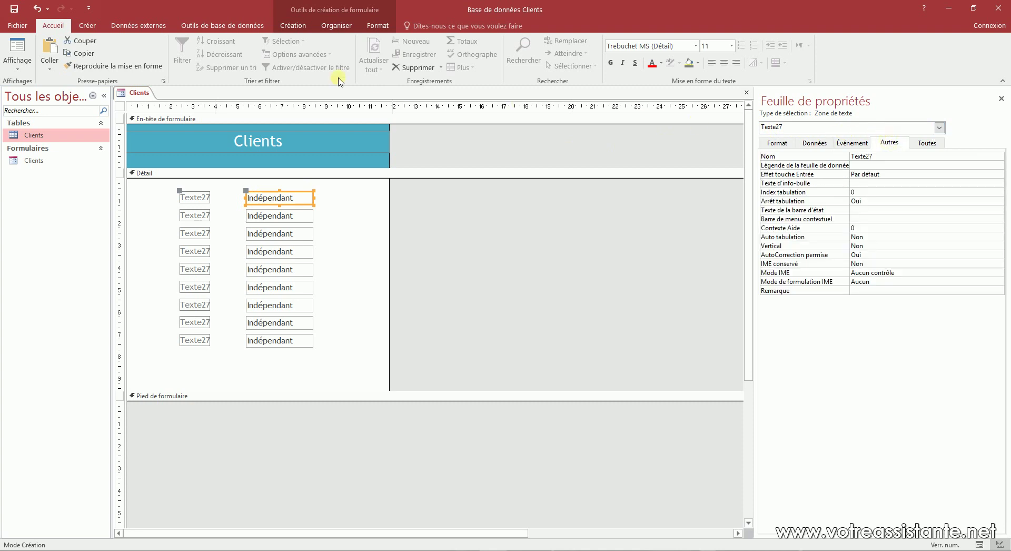
left_click(290, 28)
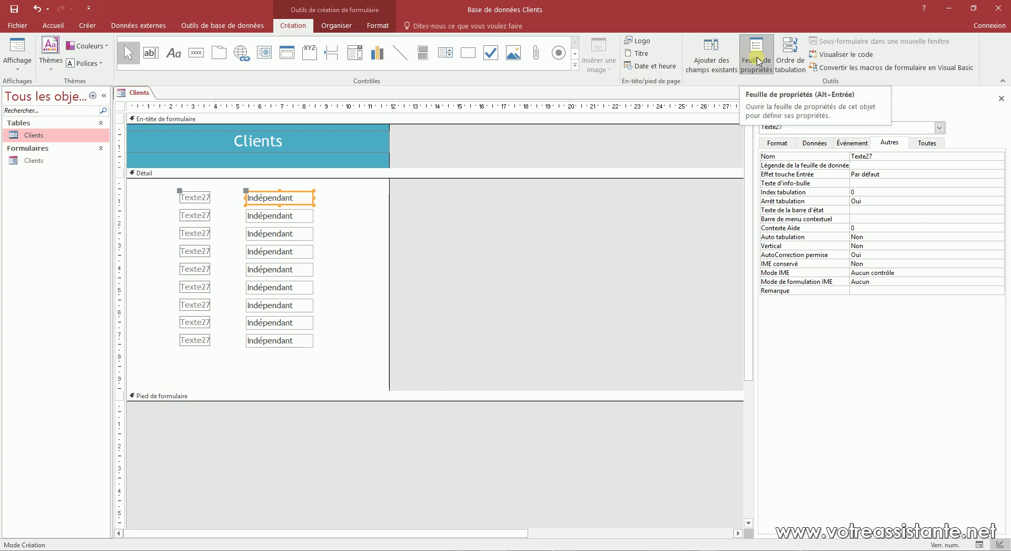
double_click(881, 155)
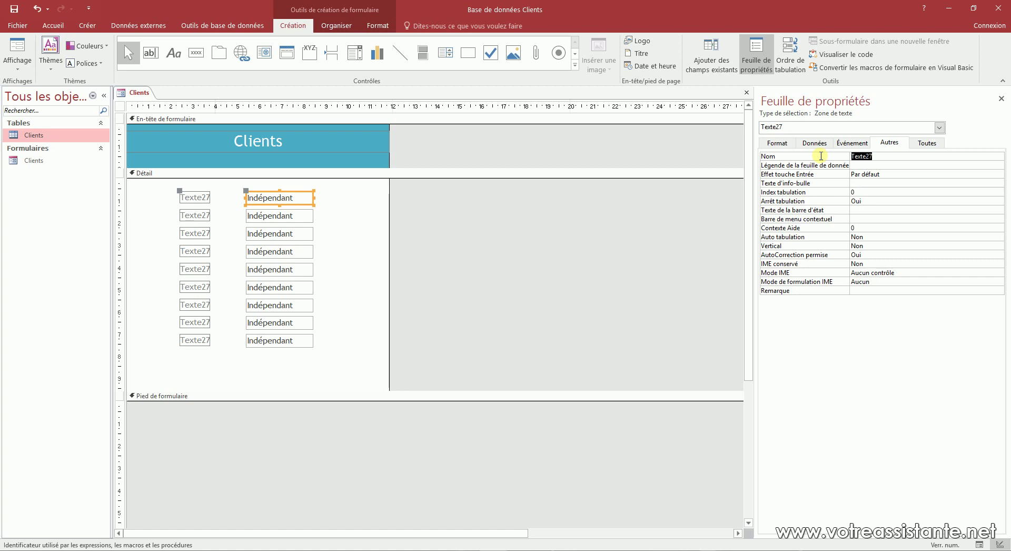
left_click(832, 127)
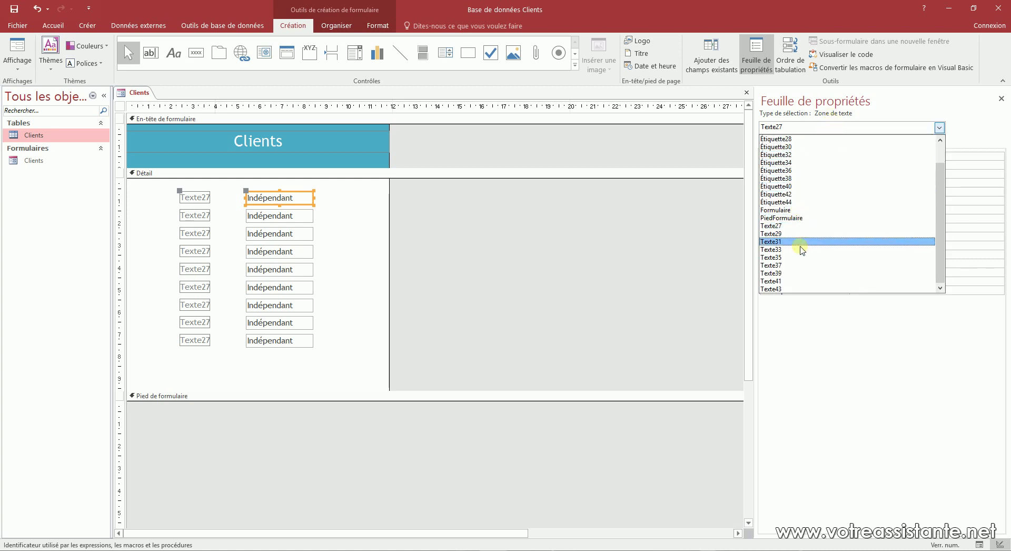
left_click(939, 127)
left_click(845, 158)
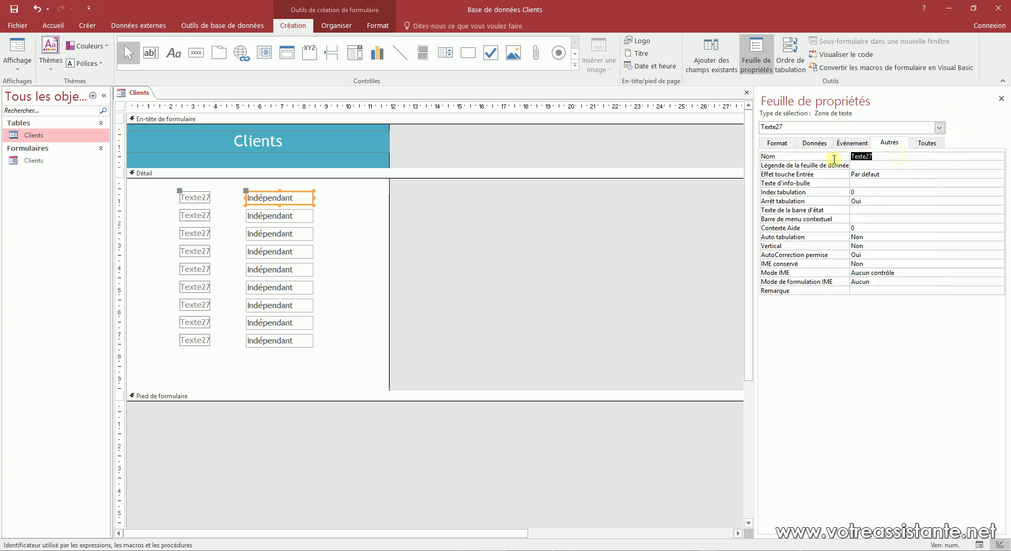
type("Client")
Examine the fields offered as control source for the Client text box, and return to its name property
left_click(815, 143)
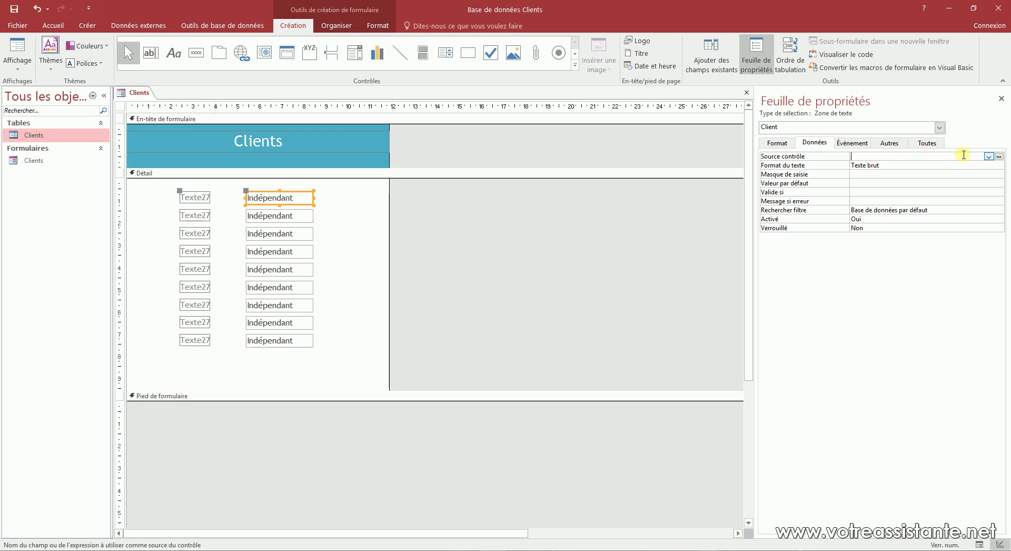
left_click(988, 157)
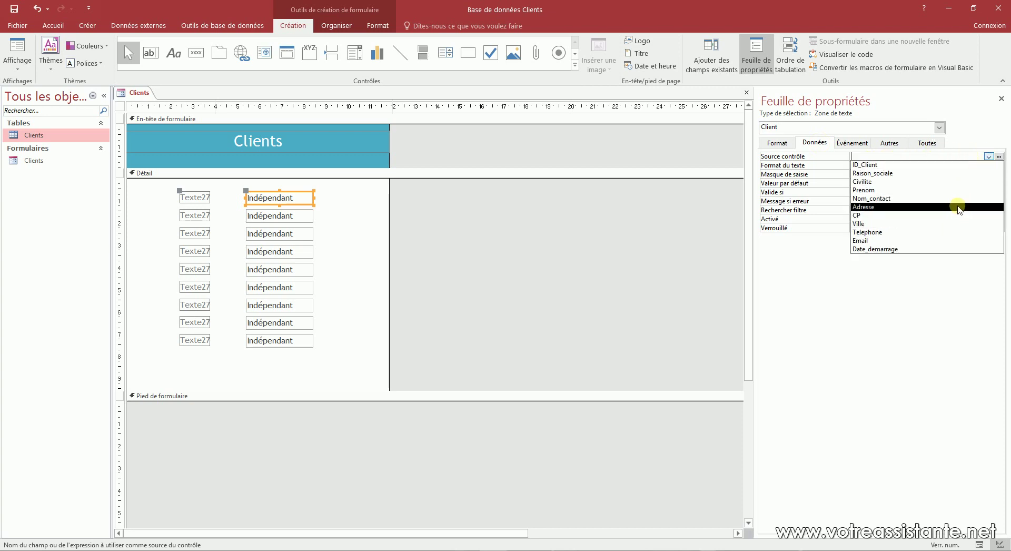
left_click(890, 142)
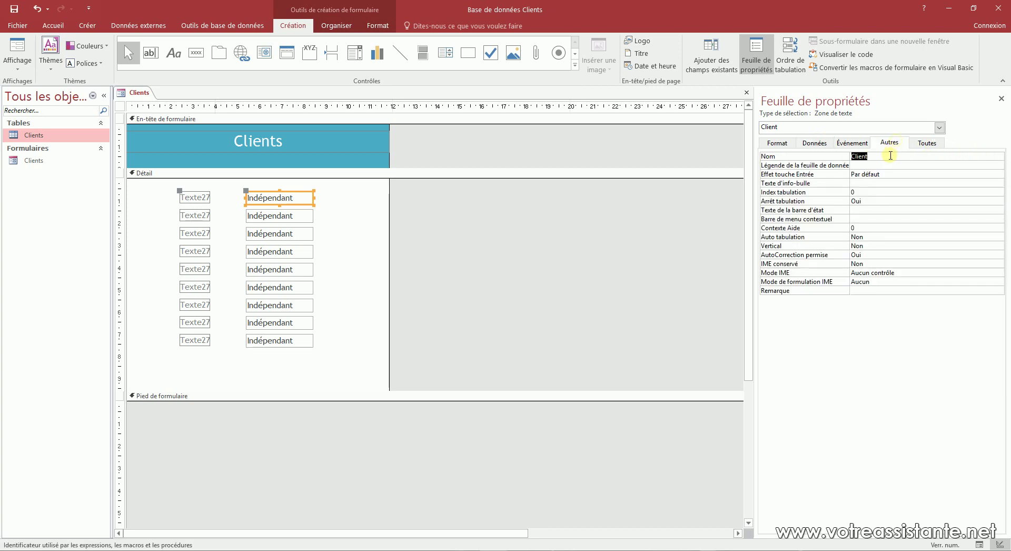
left_click(890, 156)
Prefix the name of the first text box's label with Client_ and trim the end of the name
left_click(188, 199)
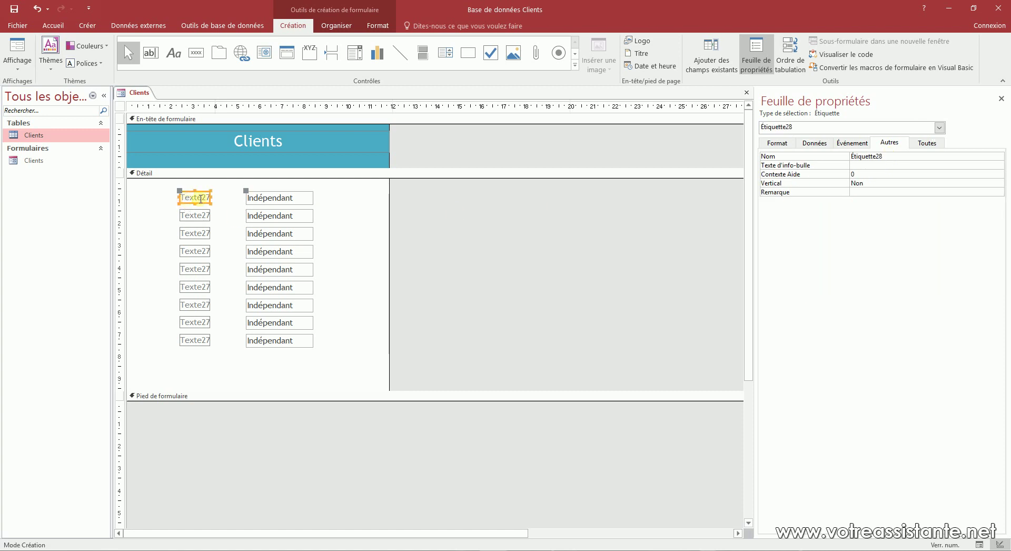
left_click(849, 156)
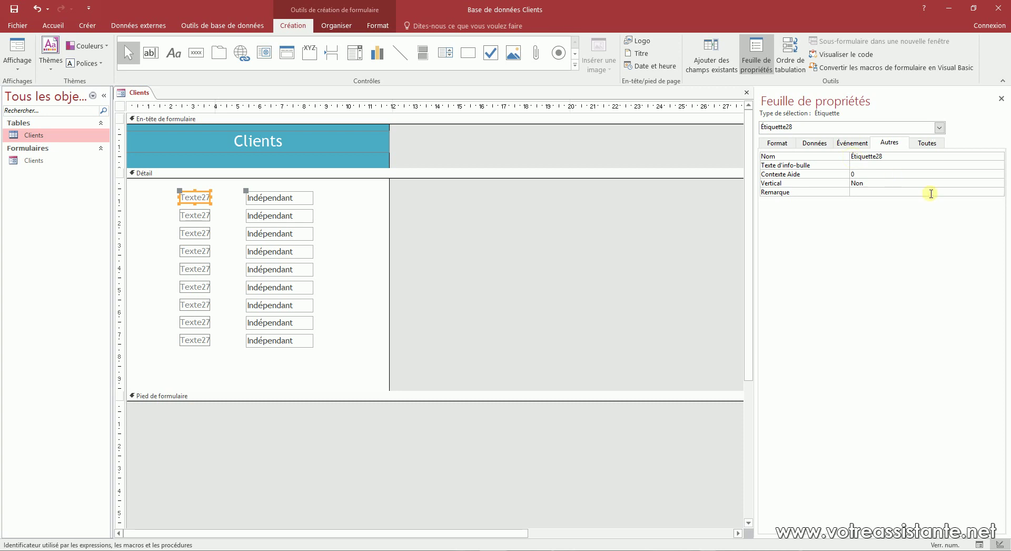
type("Client_")
left_click(972, 155)
key("BackSpace")
left_click(262, 201)
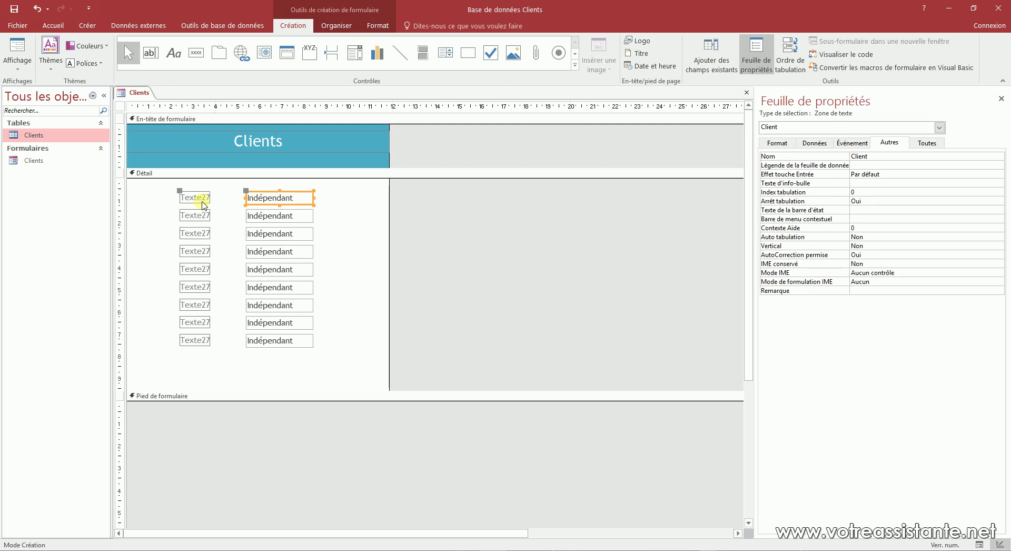
Name the second text box in the detail section Civilite and the third one Prenom
left_click(282, 214)
double_click(884, 155)
type("Cl")
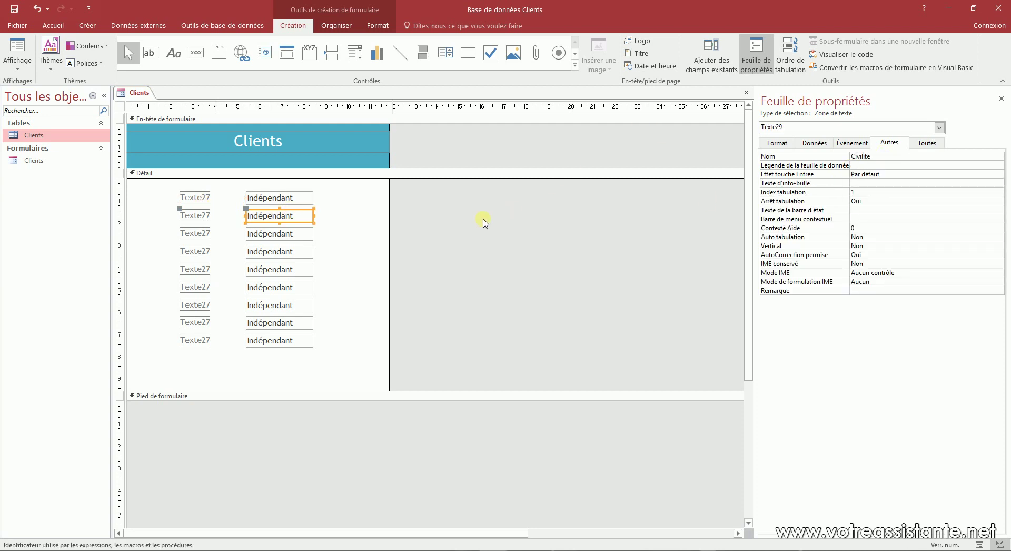
left_click(290, 234)
double_click(901, 154)
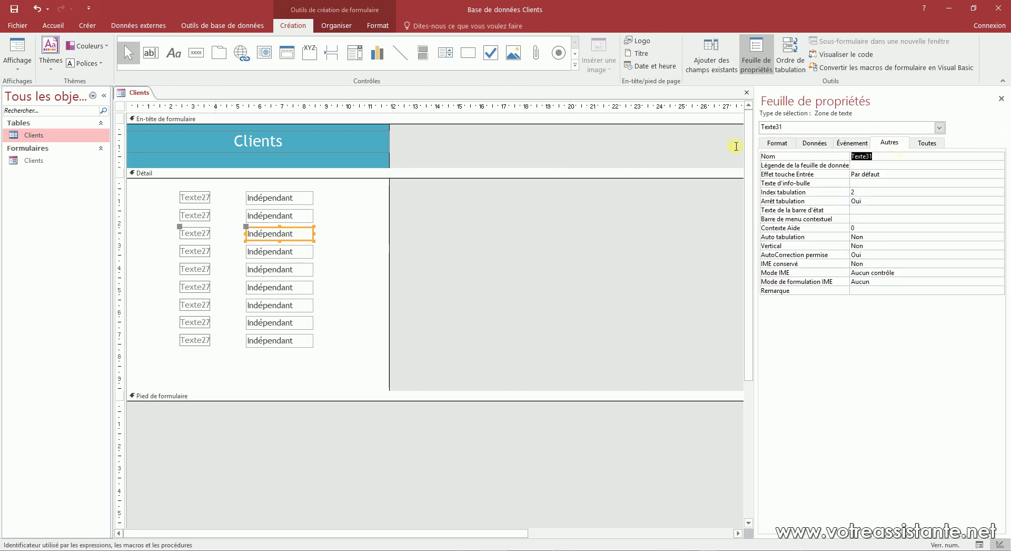
type("Prenom")
Name the fourth text box in the detail section Nom_contact and the fifth one Adresse
left_click(277, 252)
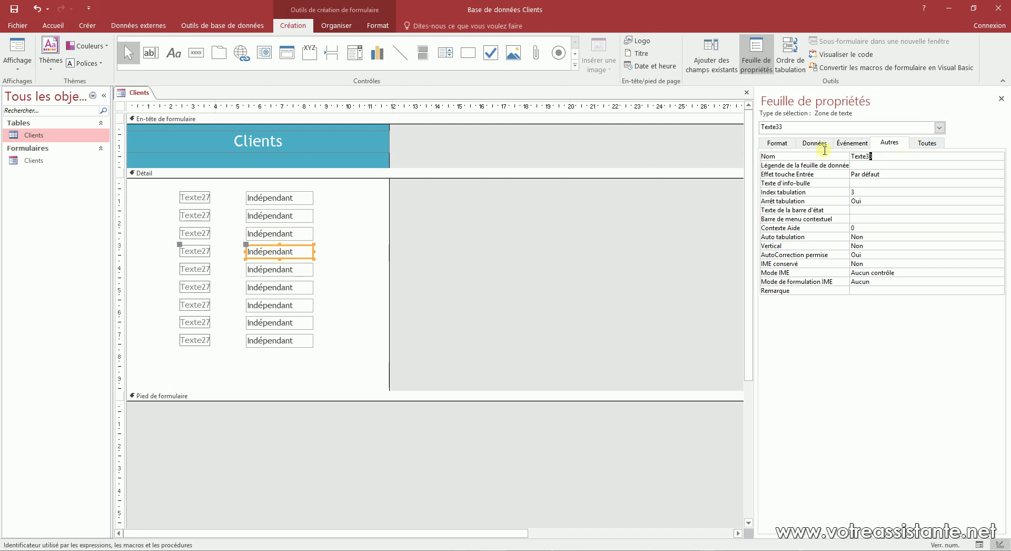
double_click(862, 155)
type("Nom")
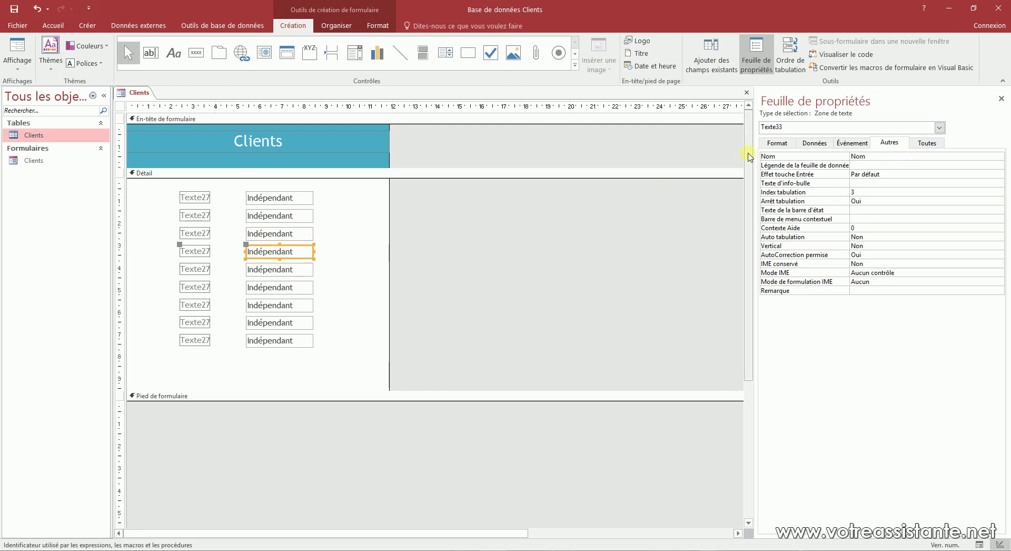
type("_contact")
left_click(265, 272)
double_click(890, 156)
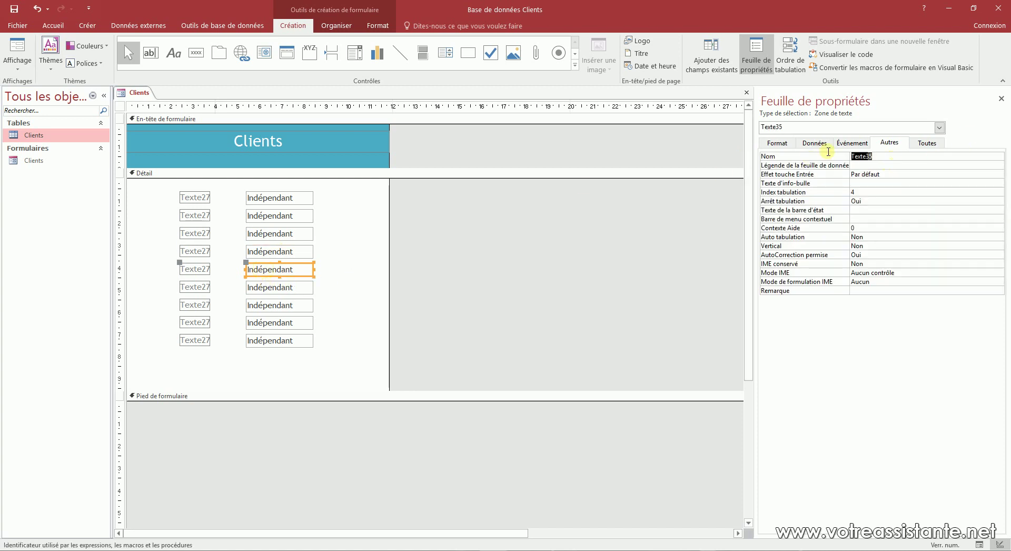
type("Adresse")
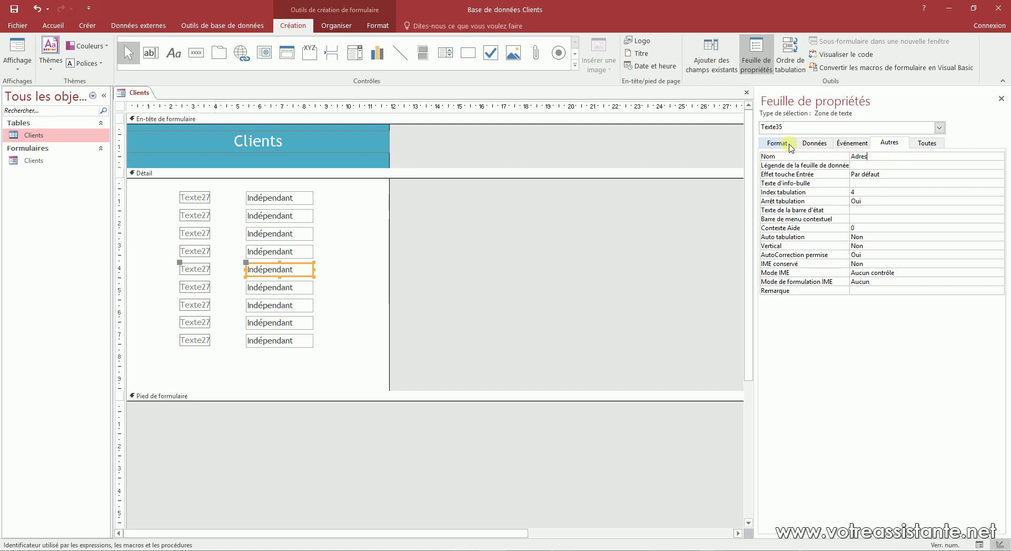
Name the sixth text box in the detail section CP and the seventh one Ville
left_click(276, 291)
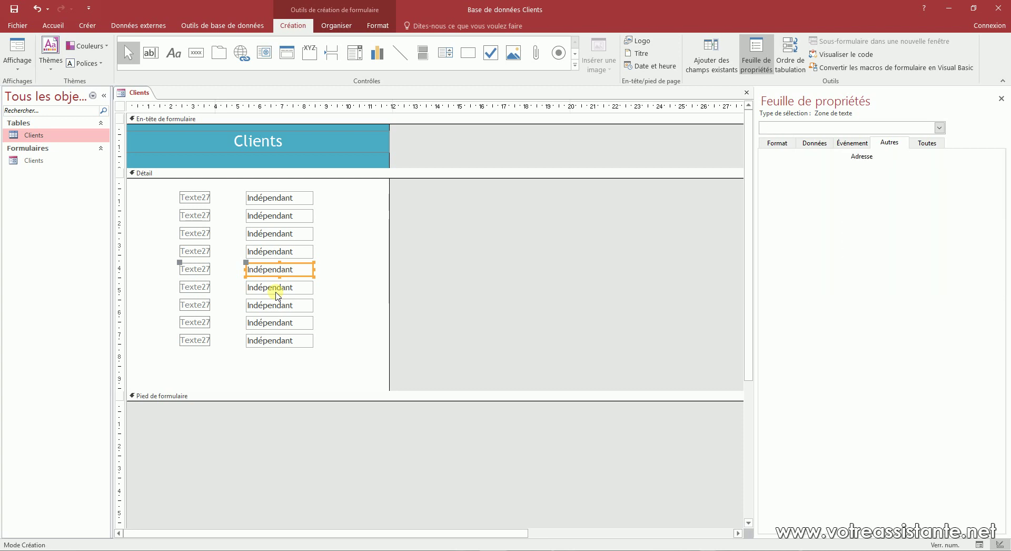
double_click(890, 156)
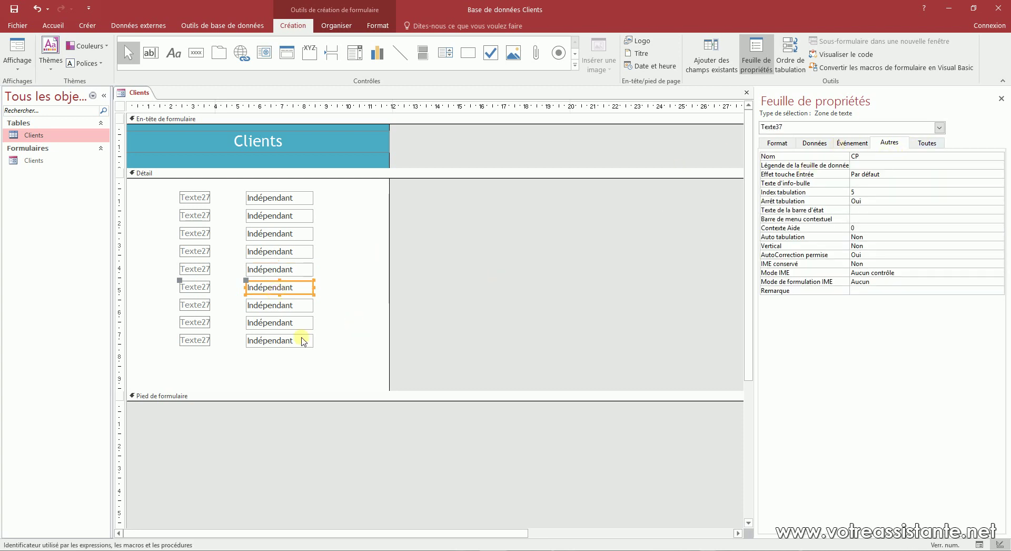
left_click(283, 307)
double_click(874, 156)
key("Caps_Lock")
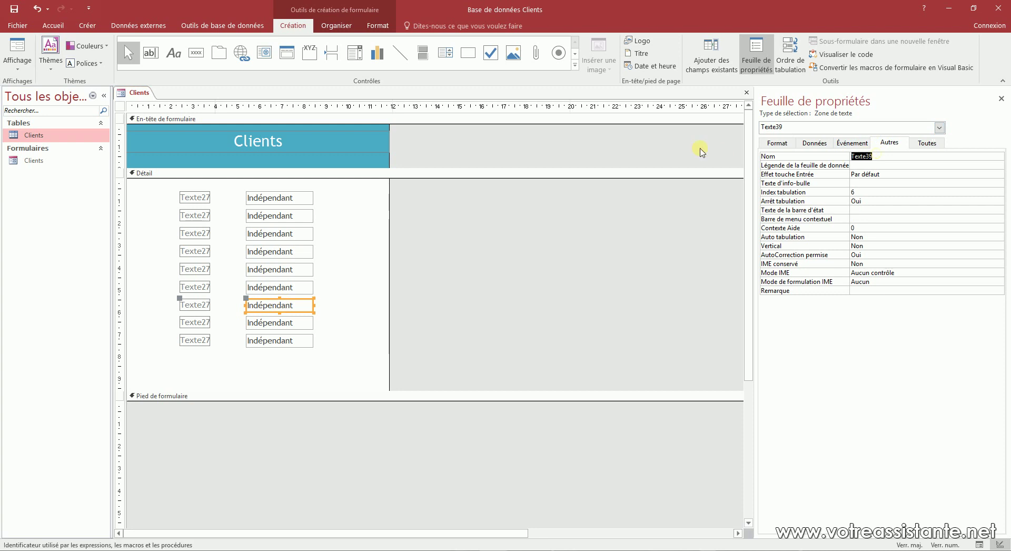
type("V")
key("Caps_Lock")
type("ille")
Name the eighth text box in the detail section Telephone
left_click(277, 326)
double_click(885, 157)
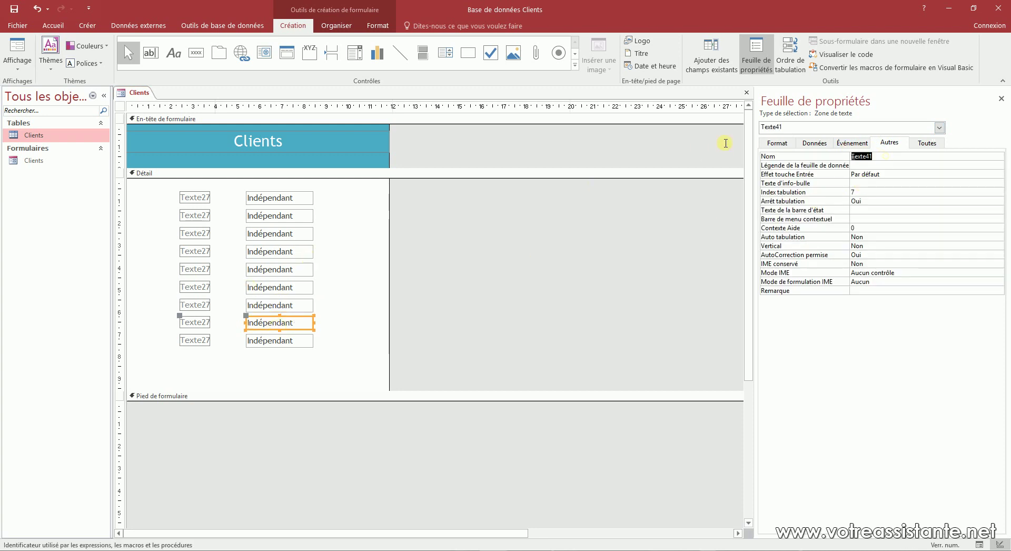
key("Caps_Lock")
type("T")
key("Caps_Lock")
type("elephone")
Name the ninth text box in the detail section Email, leaving its datasheet caption empty
left_click(266, 337)
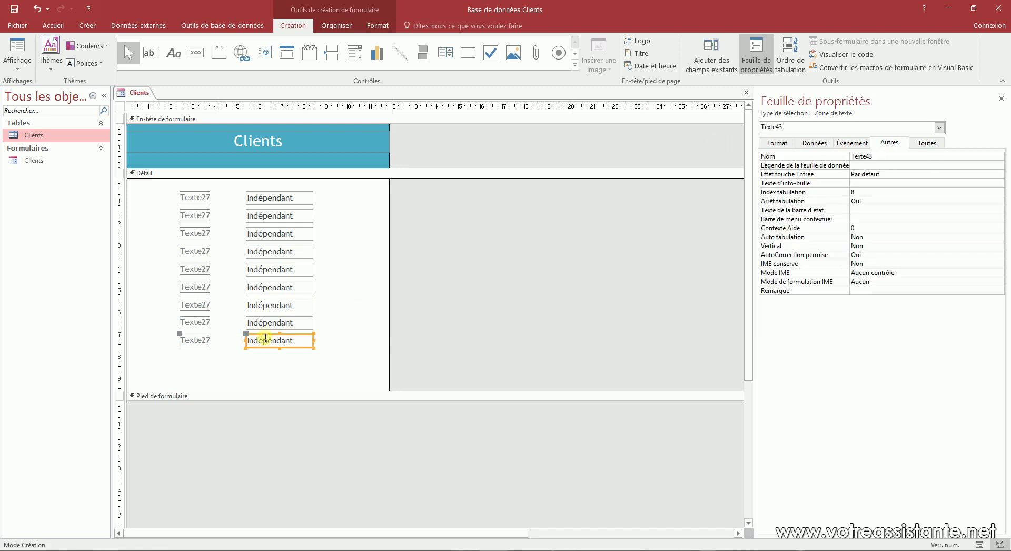
double_click(895, 157)
key("Caps_Lock")
type("E")
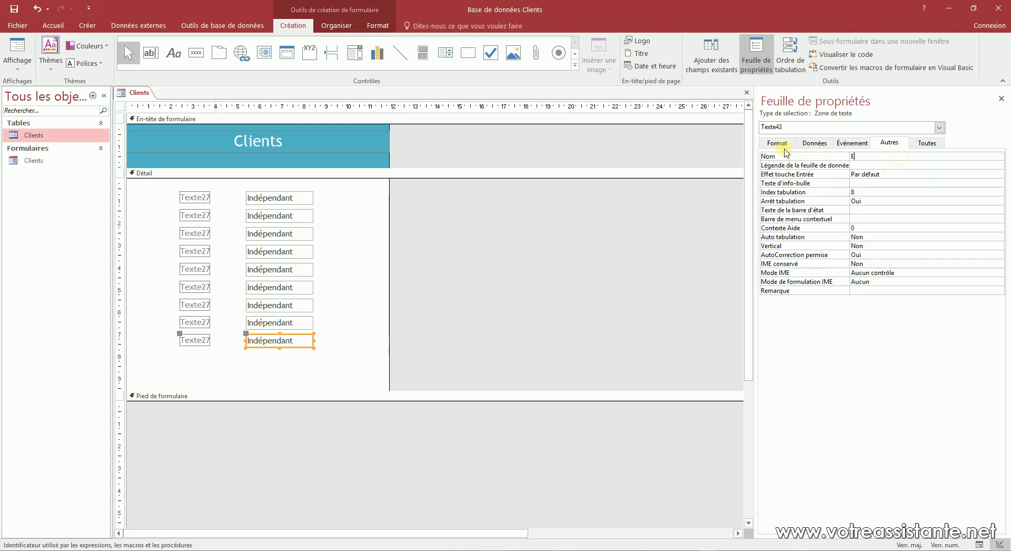
key("Return")
type("M")
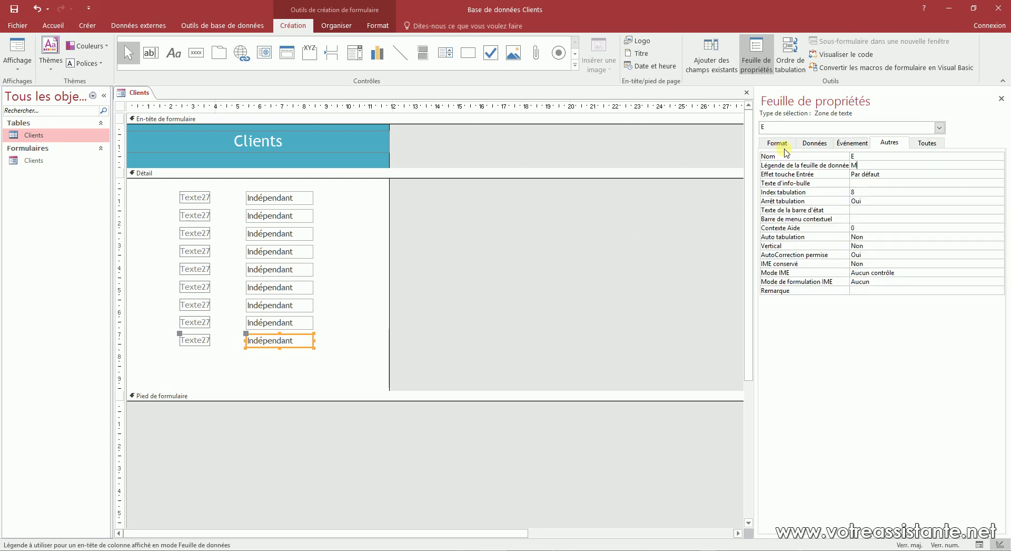
left_click(770, 155)
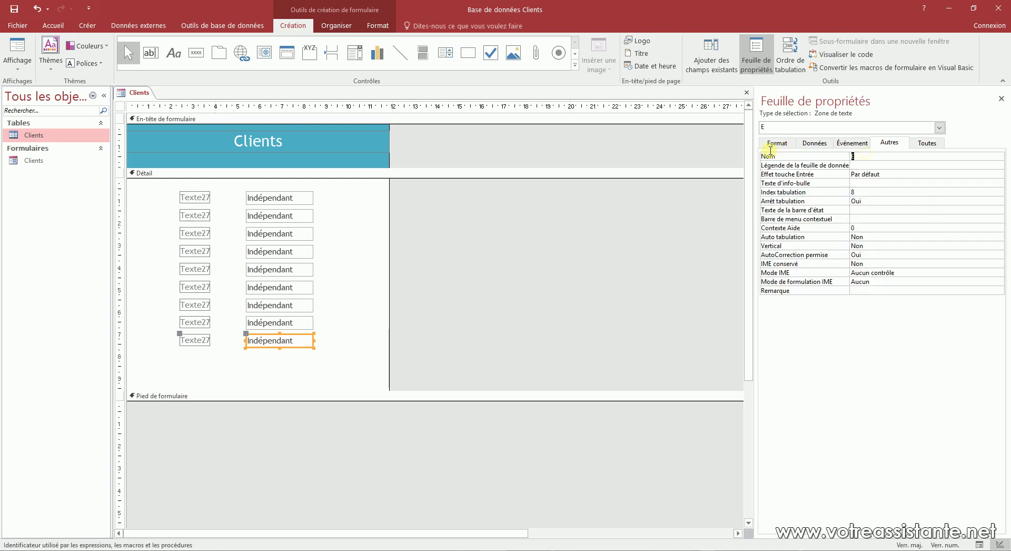
key("Caps_Lock")
type("e")
key("BackSpace")
key("Caps_Lock")
type("E")
key("Caps_Lock")
type("mail")
left_click(887, 162)
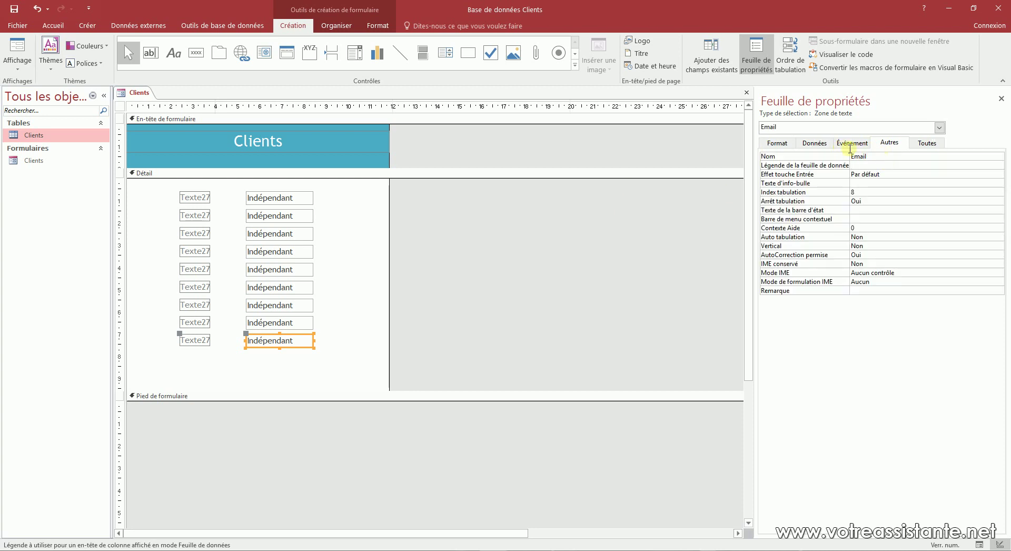
Prefix the name of the Email text box's label with Email_ and remove the number at its end
left_click(769, 156)
key("ctrl+c")
left_click(196, 341)
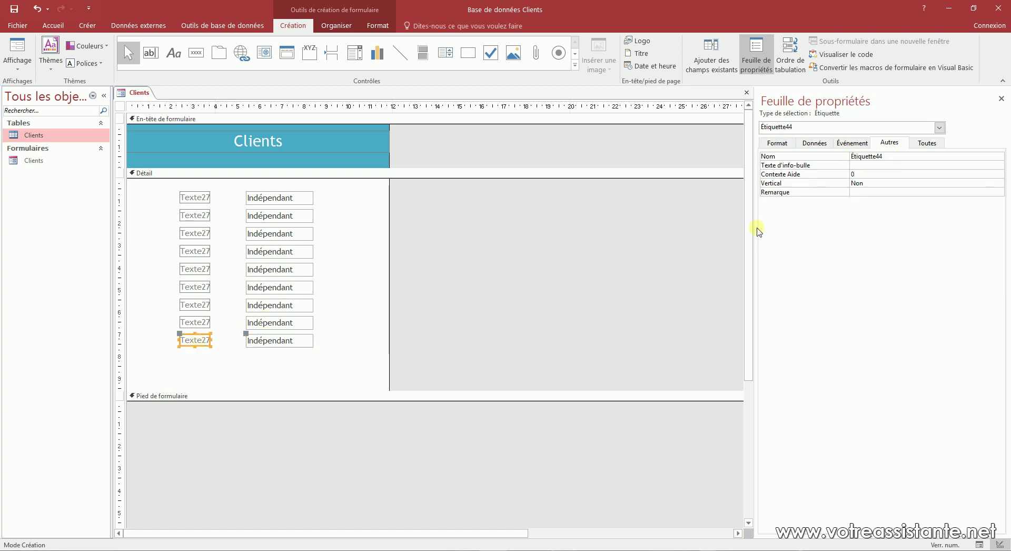
left_click(856, 156)
key("ctrl+v")
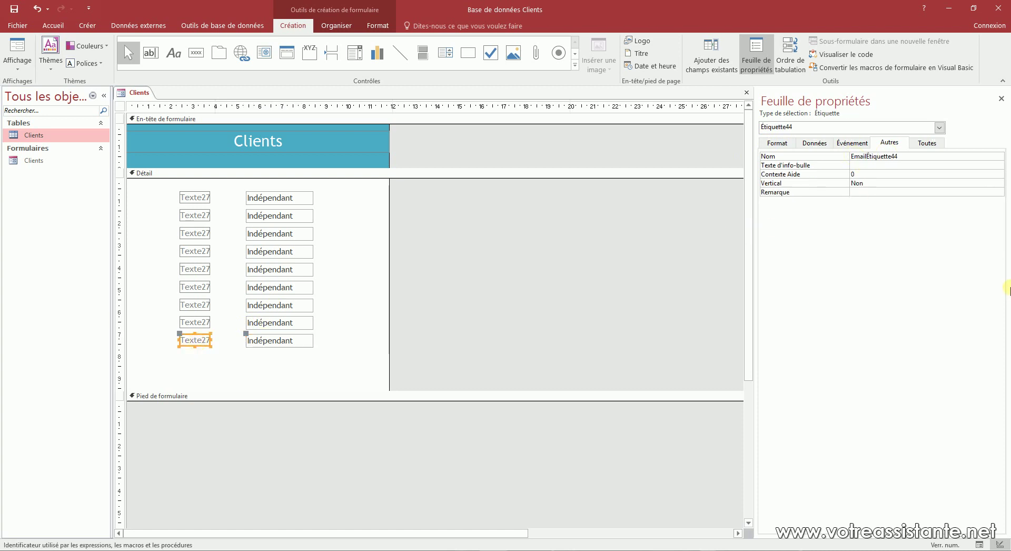
type("_")
left_click(915, 157)
key("BackSpace")
key("BackSpace")
Prefix the name of the Telephone text box's label with Telephone_ and remove its trailing number
left_click(265, 323)
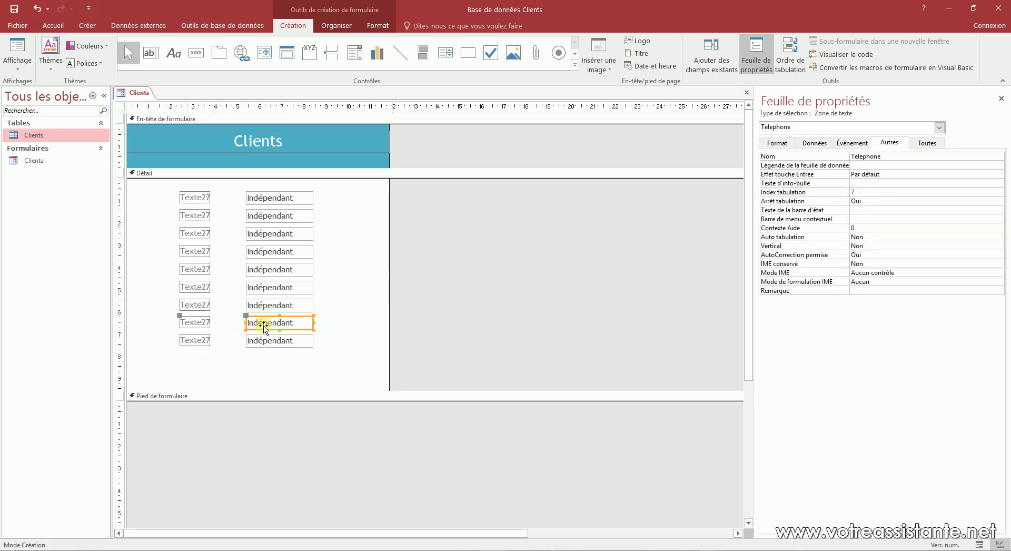
double_click(872, 157)
key("ctrl+c")
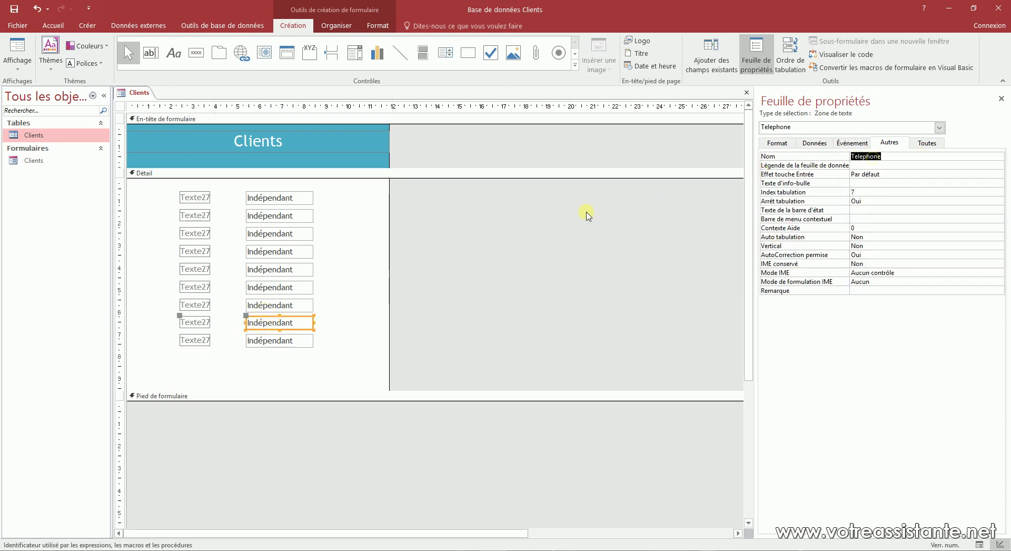
left_click(213, 323)
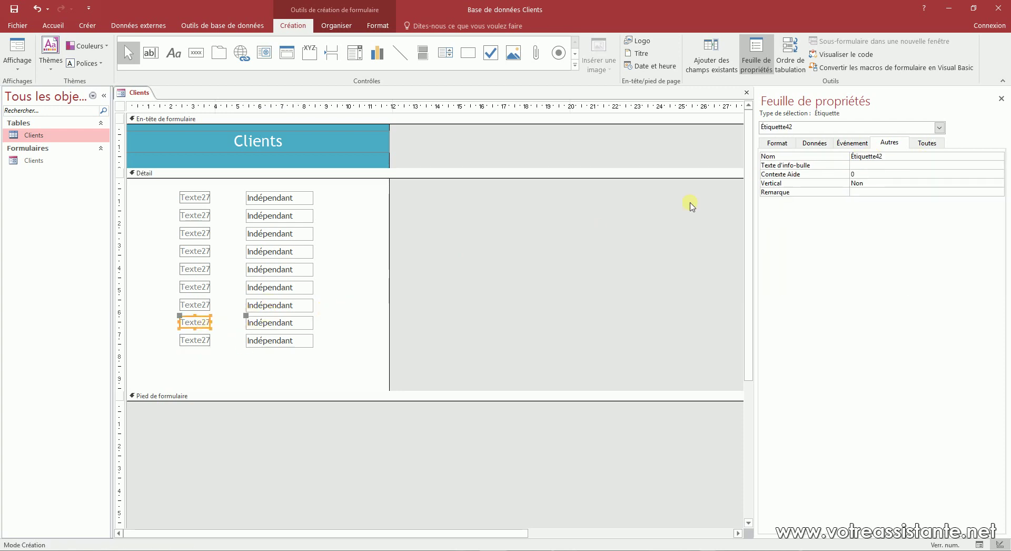
left_click(852, 156)
key("ctrl+v")
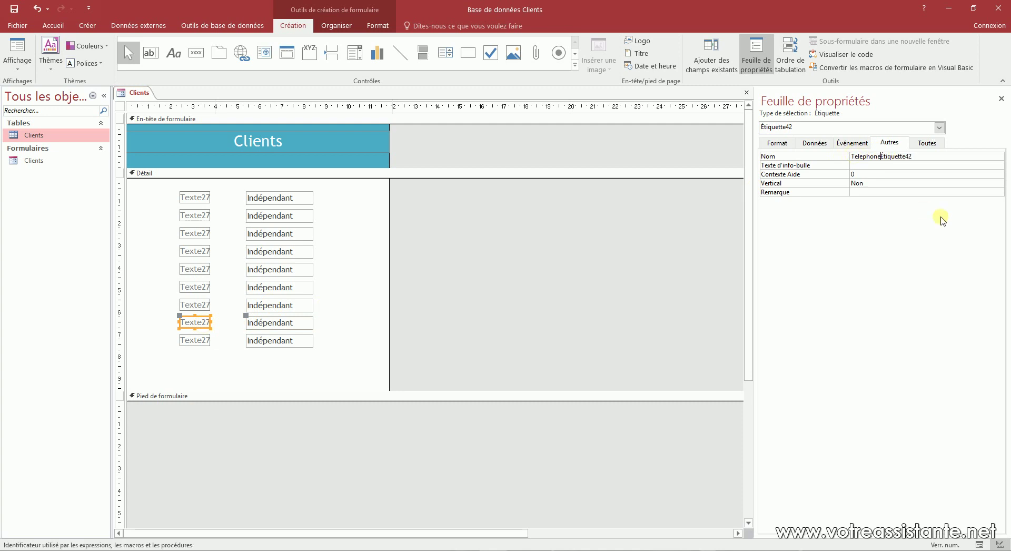
type("_")
left_click(933, 157)
key("BackSpace")
key("BackSpace")
Prefix the name of the Ville text box's label with Ville_ and trim the number from its end
left_click(252, 307)
double_click(877, 157)
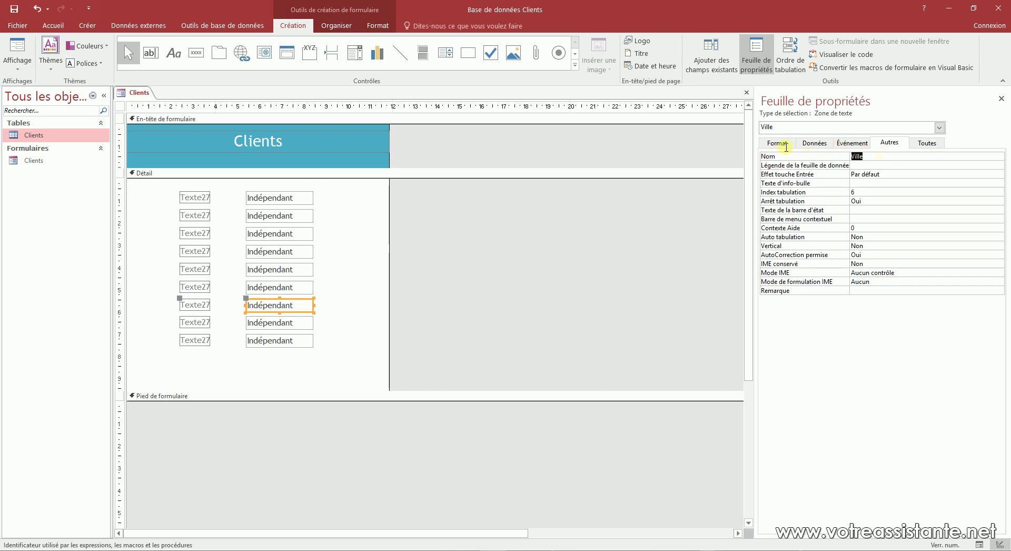
left_click(193, 304)
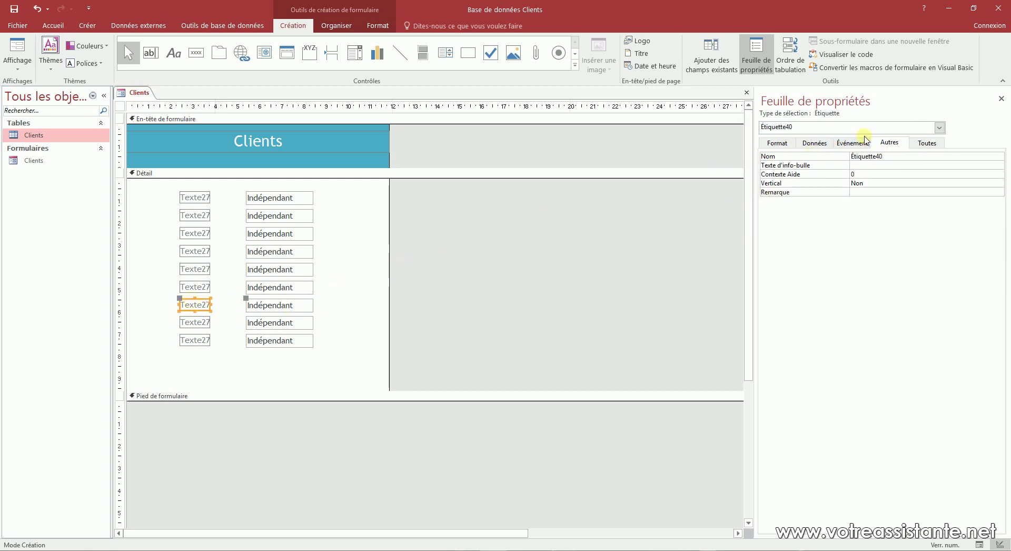
left_click(854, 155)
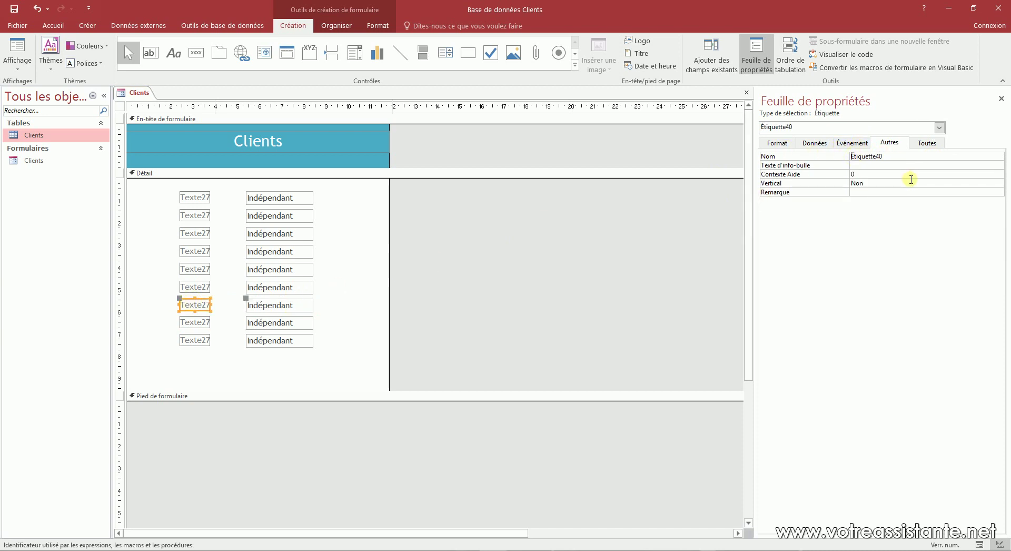
type("Ville_")
left_click(917, 153)
key("BackSpace")
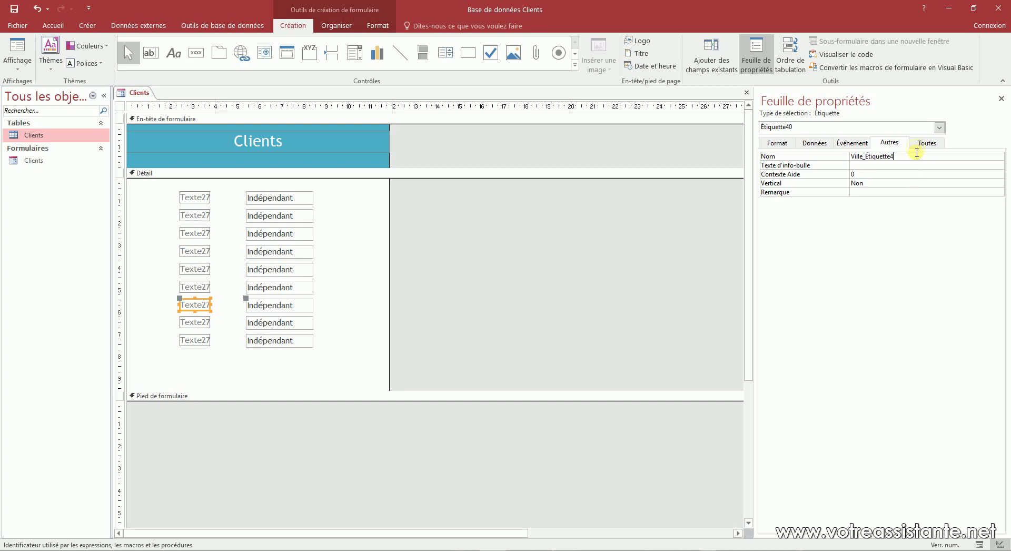
Rename the label of the CP text box as CP_Étiquette
left_click(265, 289)
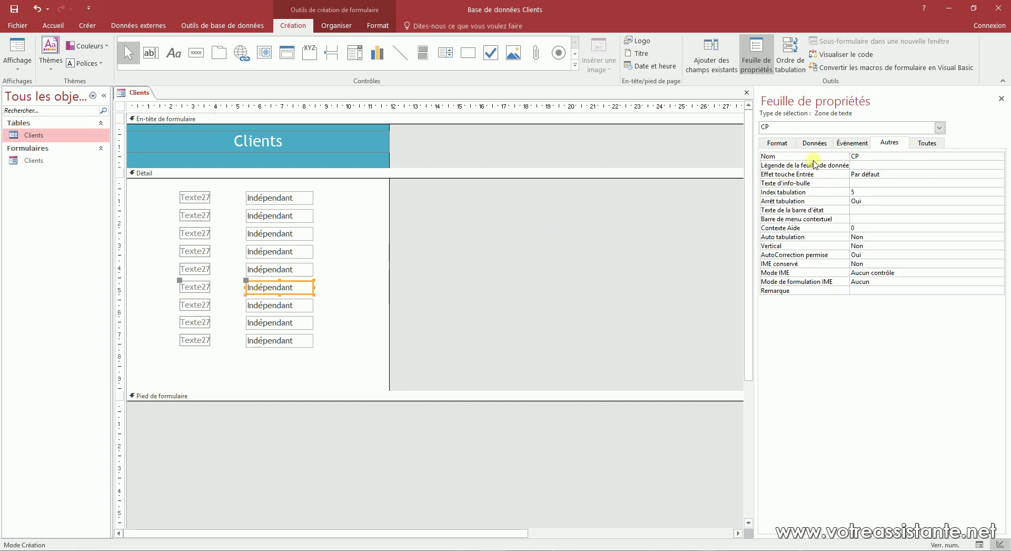
left_click(190, 287)
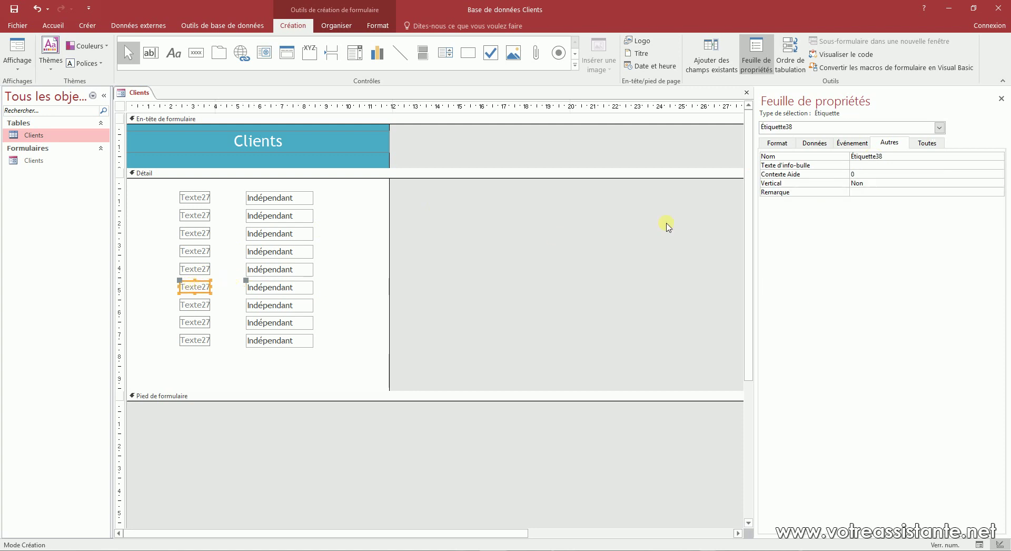
left_click(852, 155)
type("CP_")
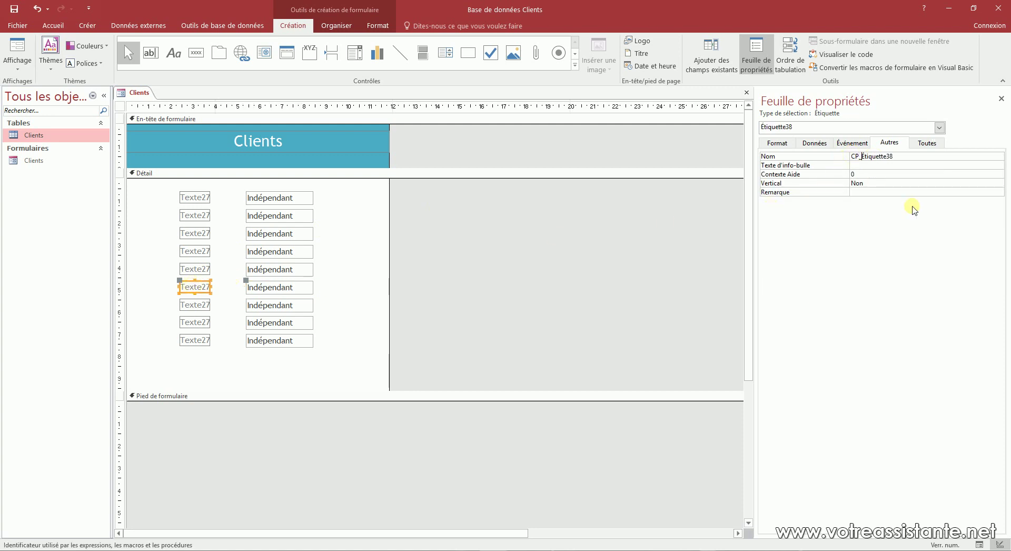
left_click(921, 156)
key("BackSpace")
key("BackSpace")
Prefix the name of the Adresse text box's label with Adresse_ and trim the number from its end
left_click(265, 274)
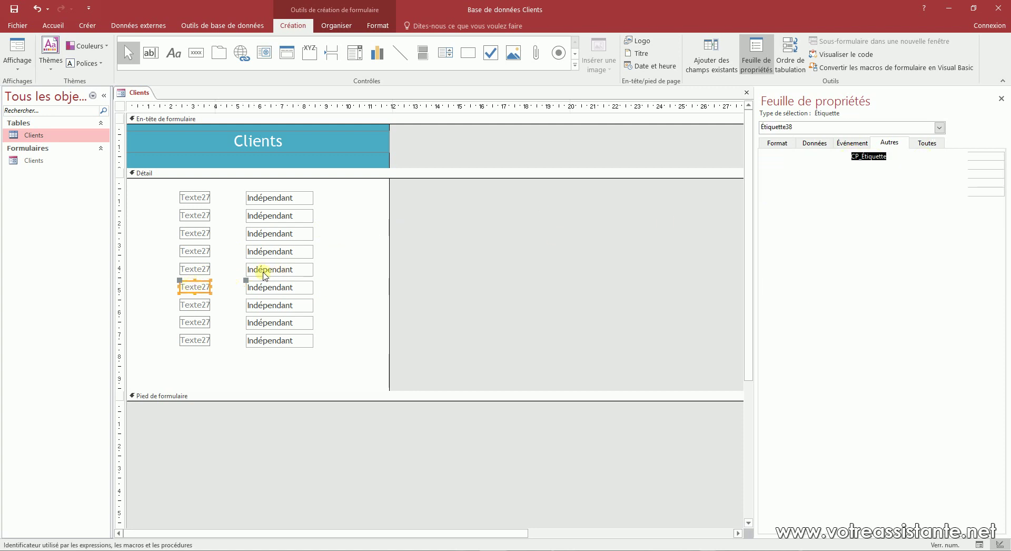
left_click(209, 272)
double_click(856, 157)
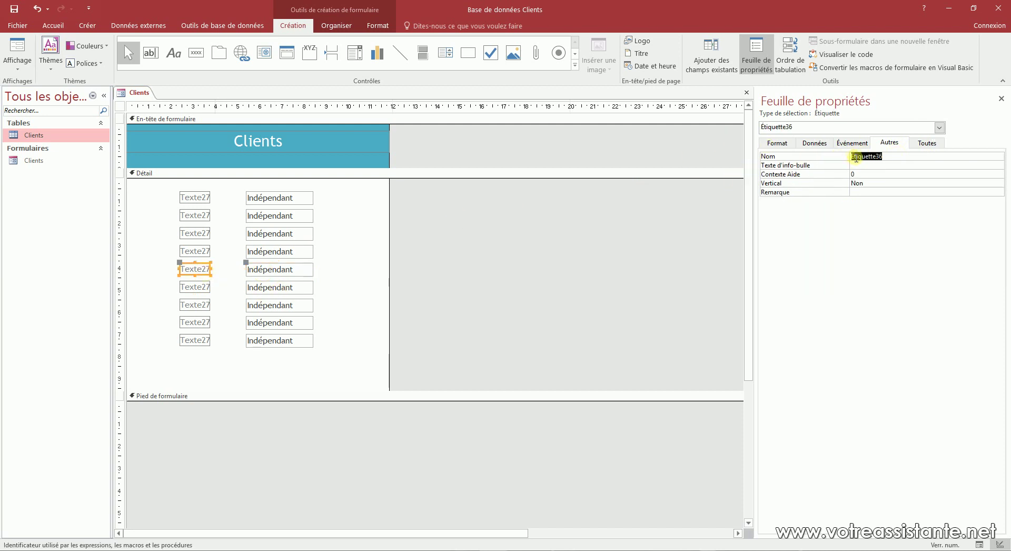
left_click(856, 156)
type("Adresse_")
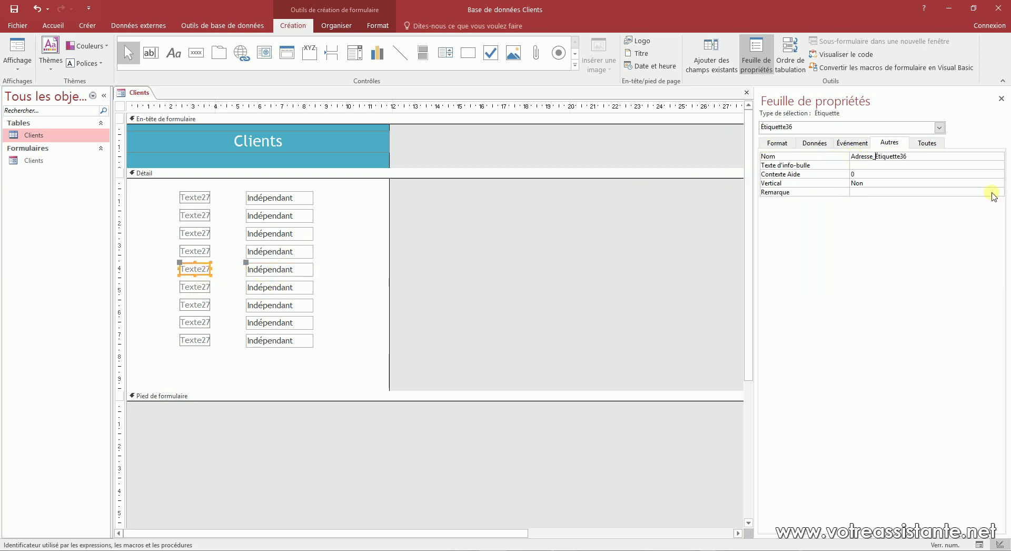
left_click(968, 159)
key("BackSpace")
Prefix the name of the Nom_contact text box's label with Nom_contact_ and remove its trailing number
left_click(256, 254)
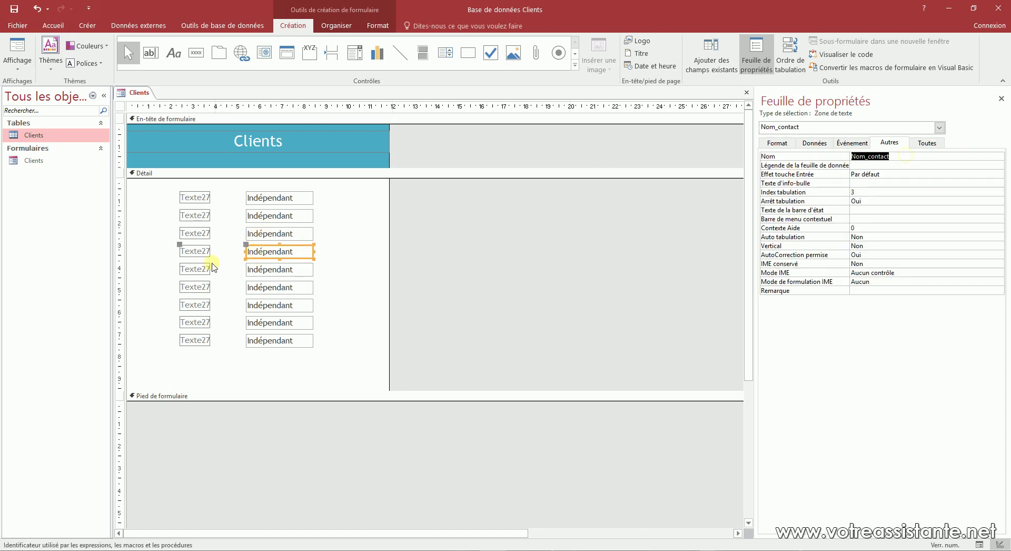
left_click(193, 251)
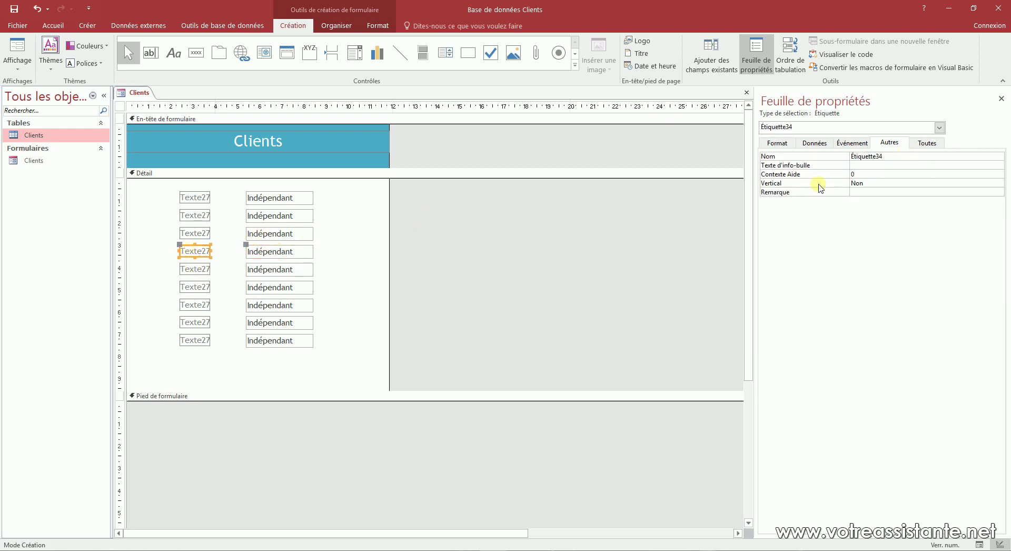
left_click(852, 156)
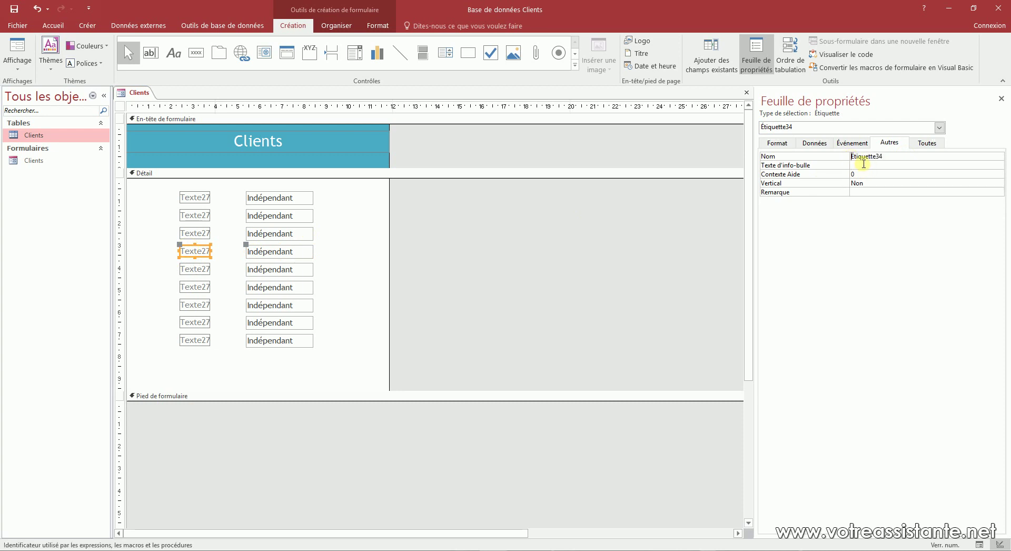
type("Nom_contact_")
left_click(928, 156)
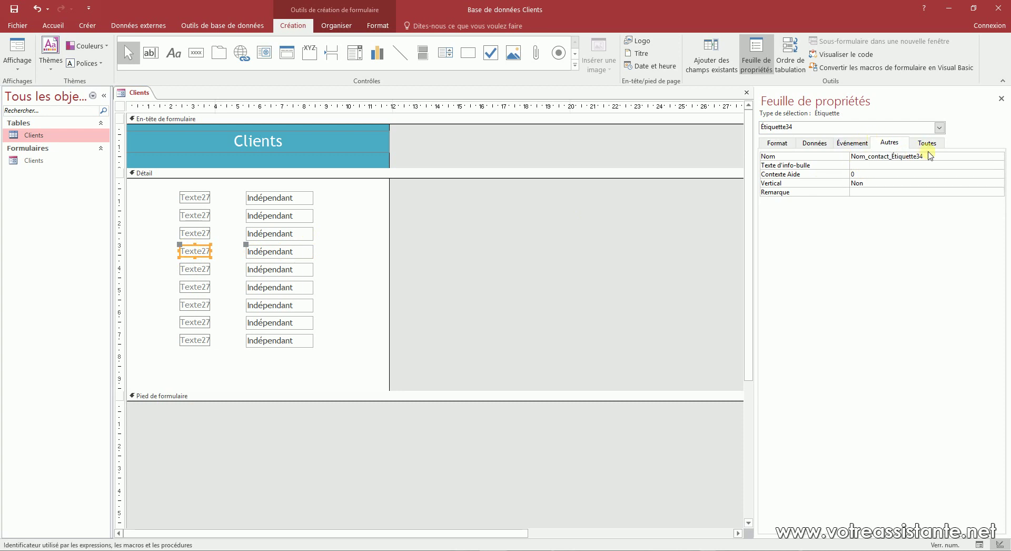
key("BackSpace")
key("BackSpace")
Prefix the name of the Prenom text box's label with Prenom_ and trim the number from its end
left_click(282, 235)
left_click(770, 156)
key("ctrl+c")
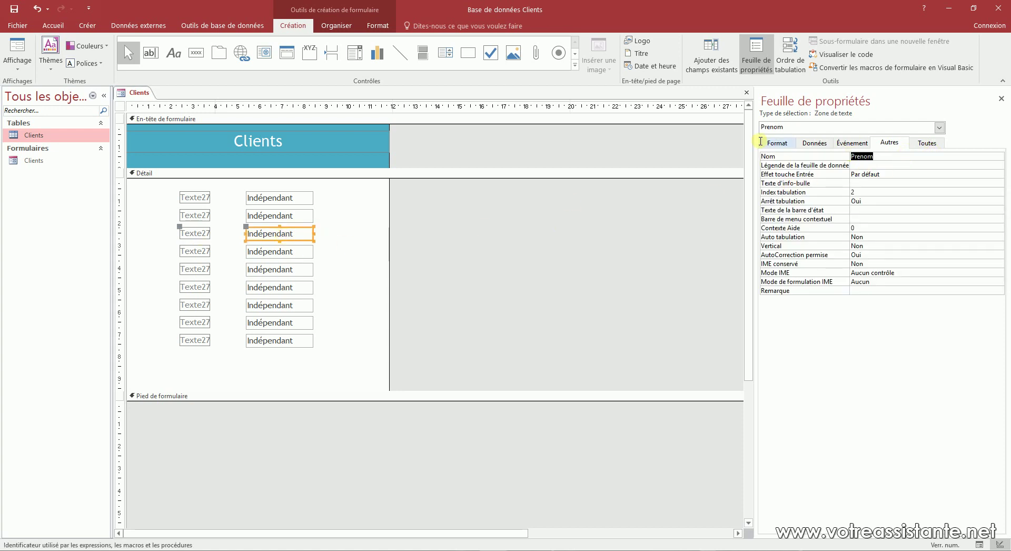
left_click(193, 234)
left_click(851, 156)
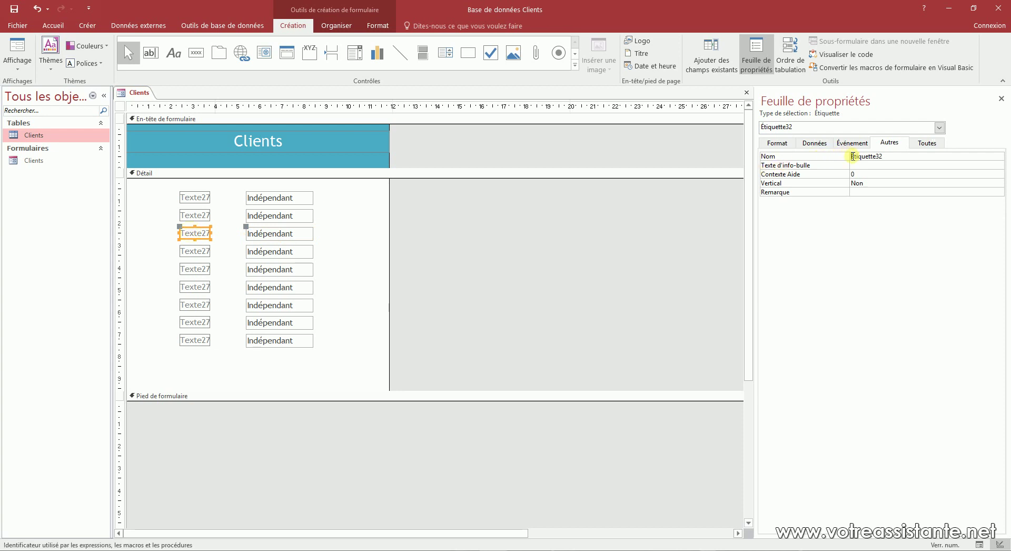
key("ctrl+v")
type("_")
left_click(933, 157)
Prefix the name of the Civilite text box's label with Civilite_, trim the number from its end, and deselect the label
left_click(291, 220)
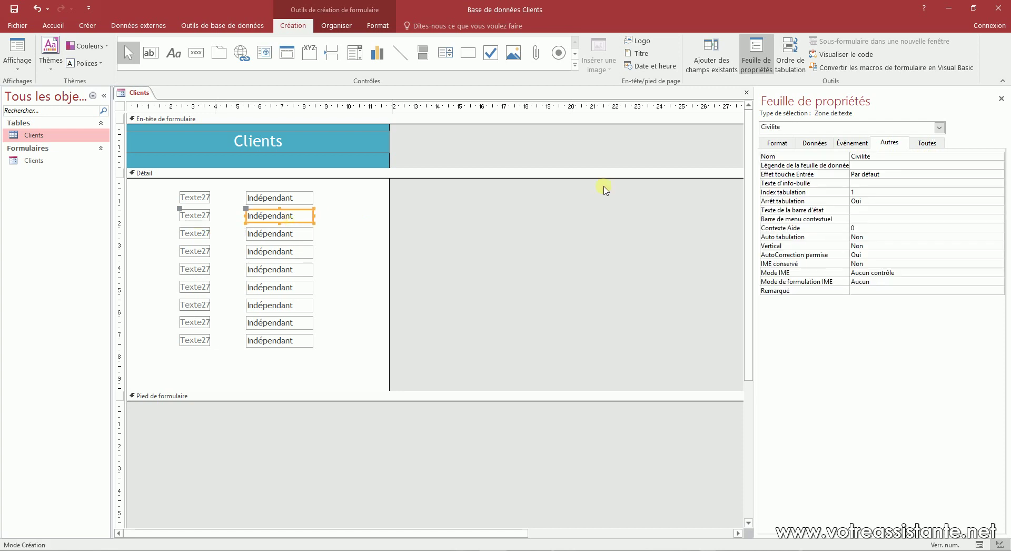
double_click(888, 157)
key("ctrl+c")
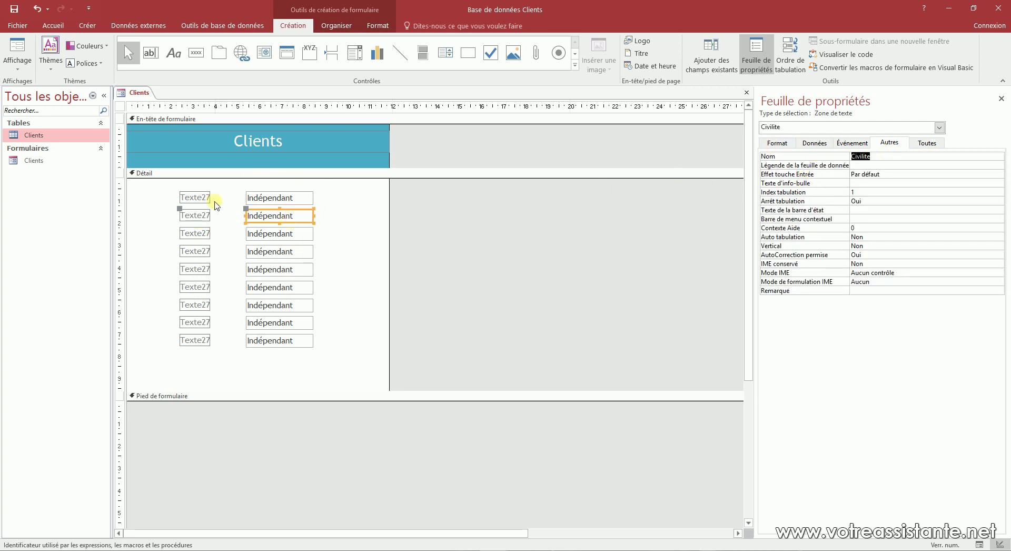
left_click(195, 216)
left_click(852, 156)
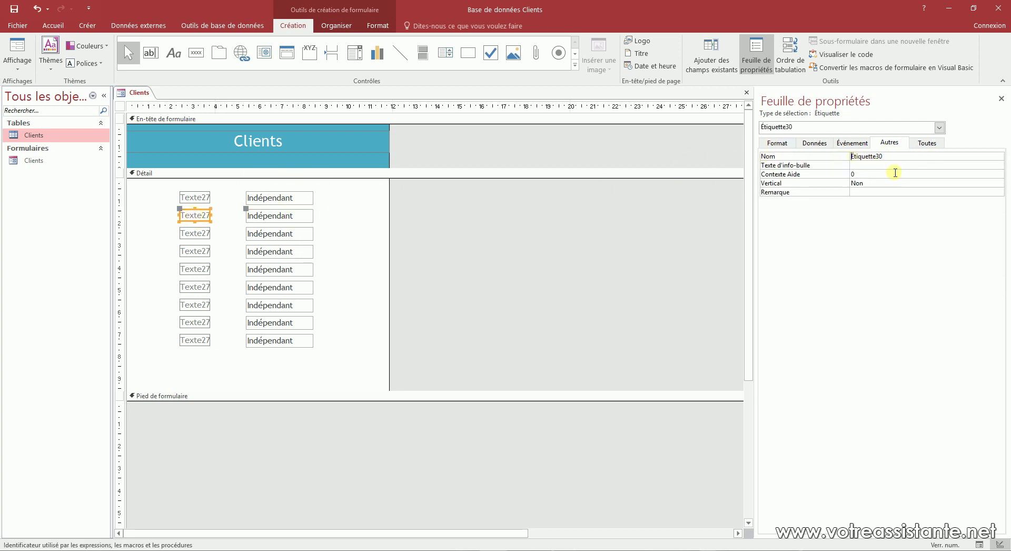
key("ctrl+v")
type("_")
left_click(911, 153)
key("BackSpace")
left_click(337, 266)
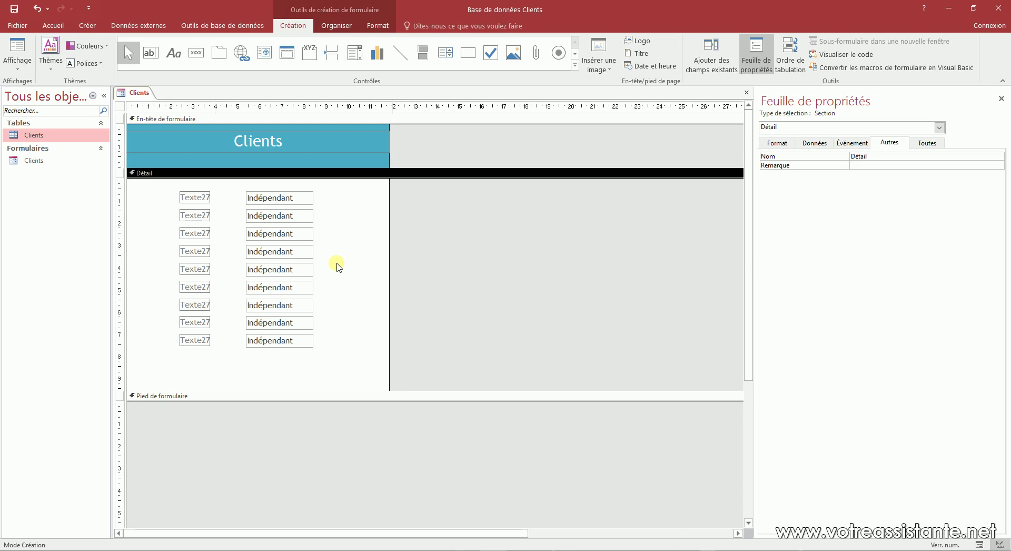
Change the caption of the first label, Client_Étiquette, to Raison sociale
left_click(194, 198)
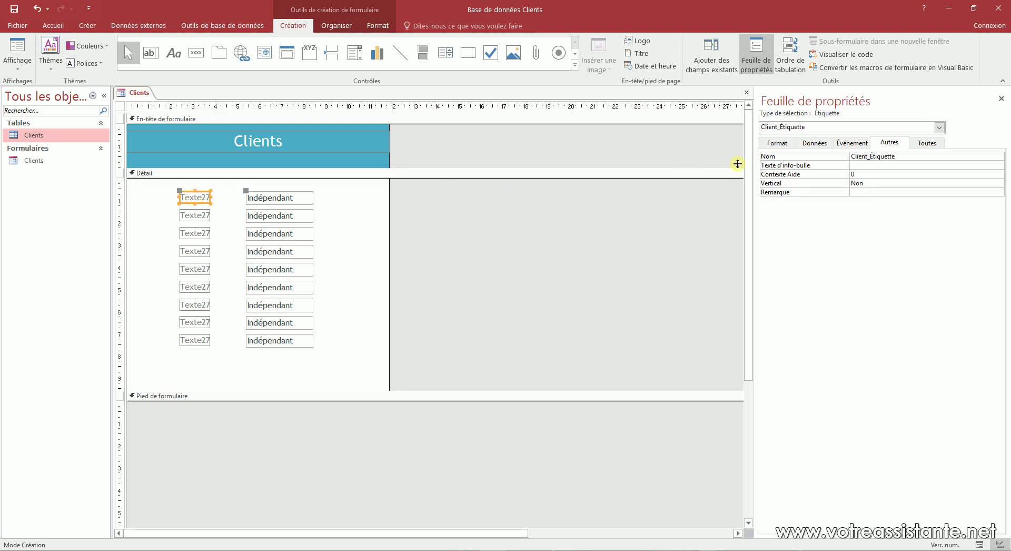
left_click(782, 146)
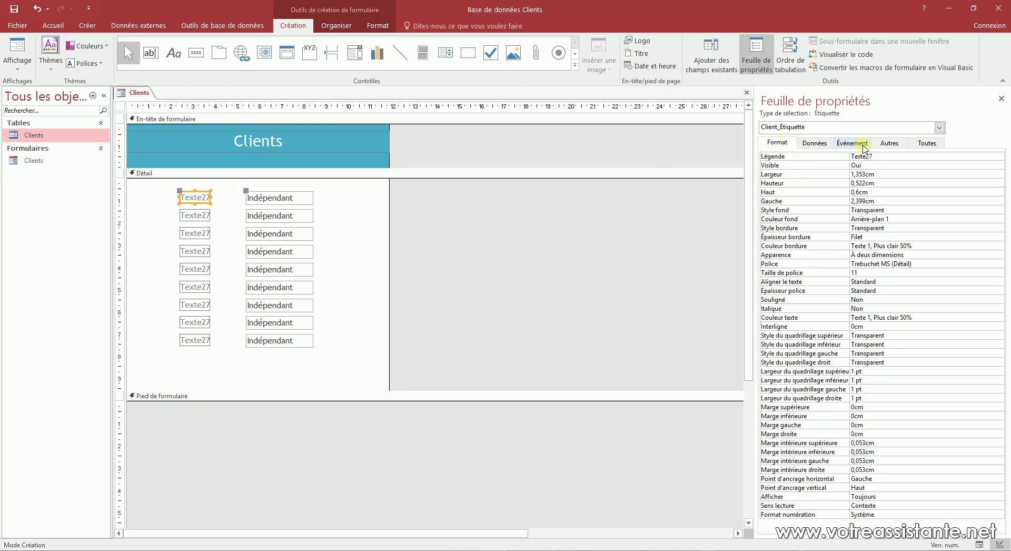
double_click(882, 157)
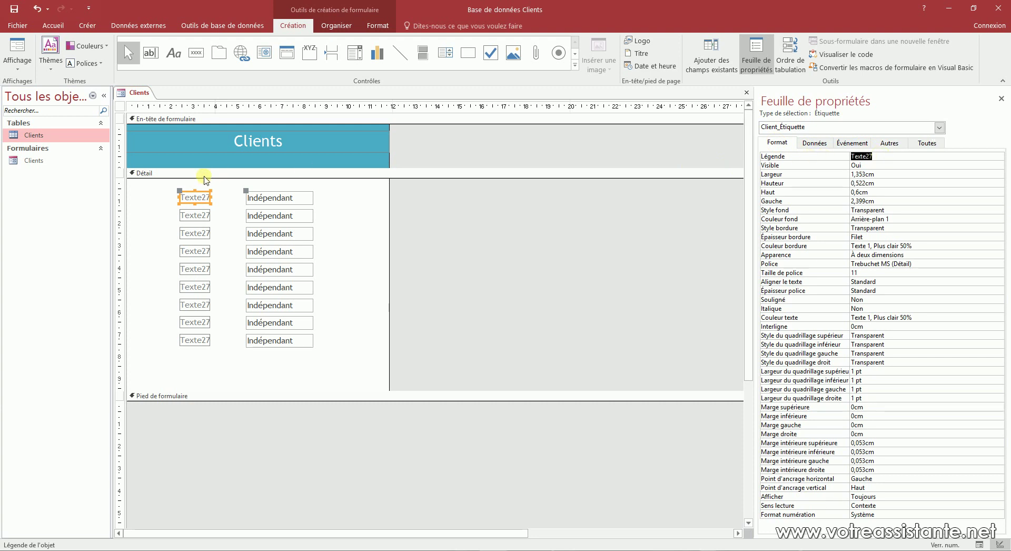
double_click(189, 198)
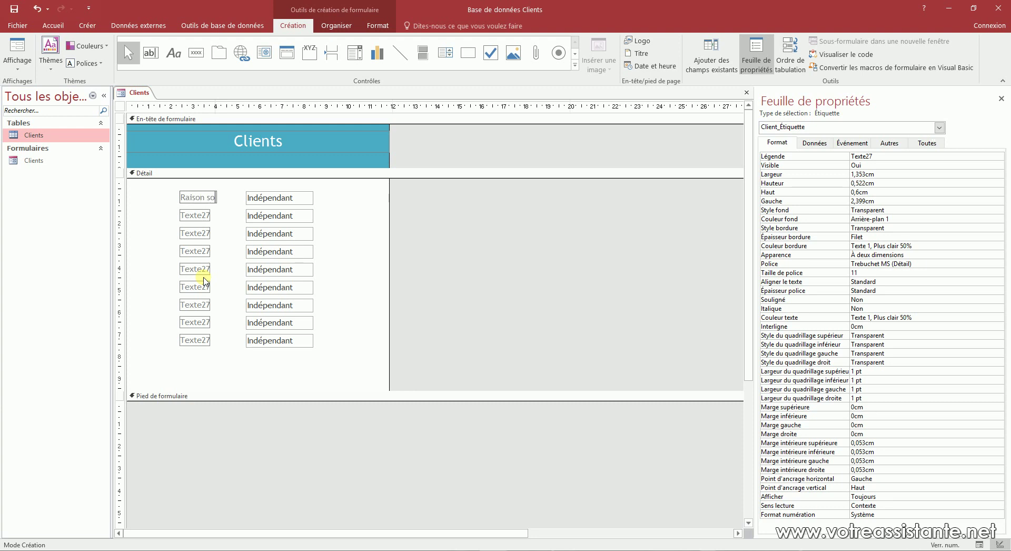
Change the caption of the second label, Civilite_Étiquette, to Civilité
left_click(196, 215)
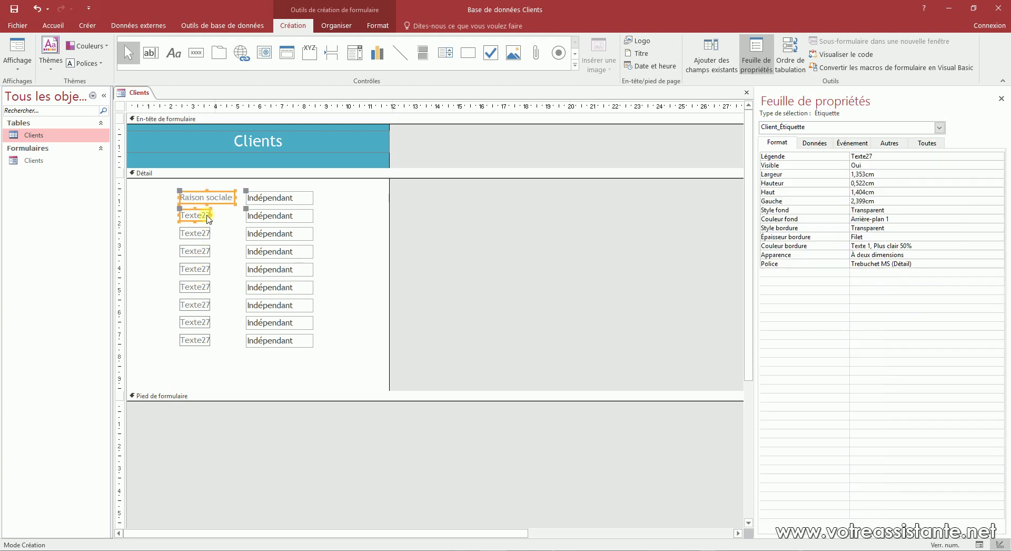
double_click(196, 215)
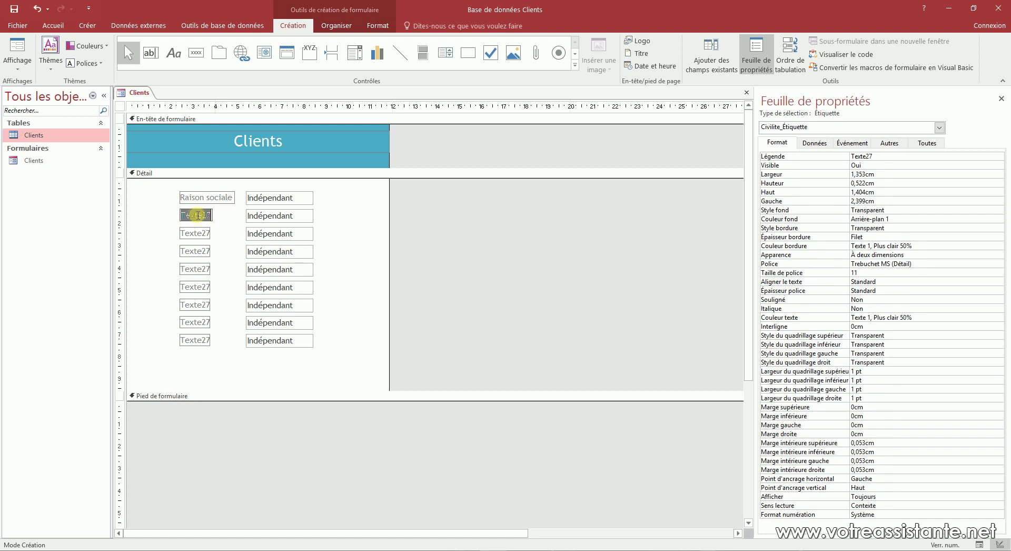
key("Caps_Lock")
type("Civilité")
Change the caption of the third label, Prenom_Étiquette, to Prénom
left_click(196, 232)
double_click(196, 232)
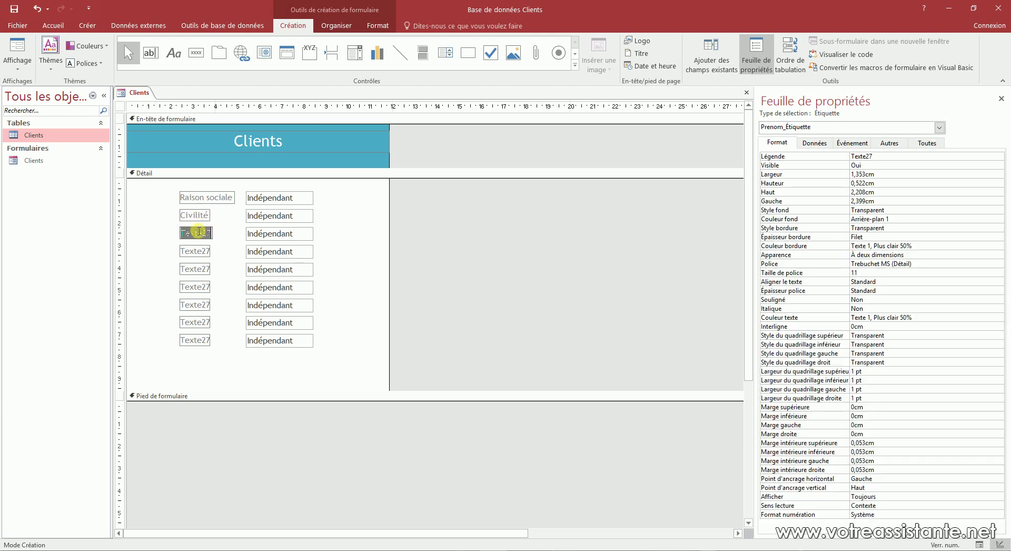
key("Caps_Lock")
type("P")
key("Caps_Lock")
type("r")
Change the caption of the fourth label, Nom_contact_Étiquette, to Nom
left_click(191, 251)
double_click(191, 251)
key("Caps_Lock")
type("N")
key("Caps_Lock")
type("om")
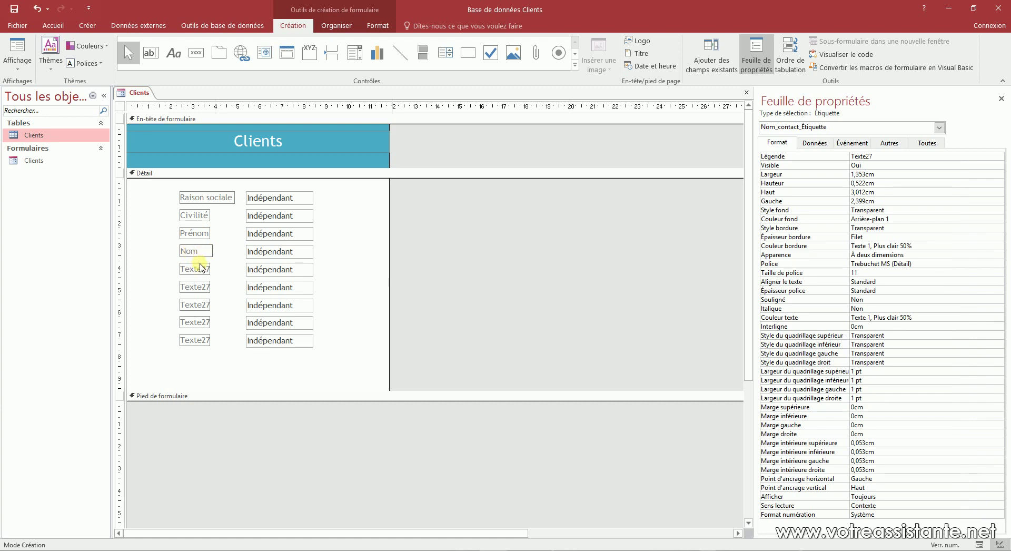
Change the caption of the fifth label, Adresse_Étiquette, to Adresse
left_click(193, 269)
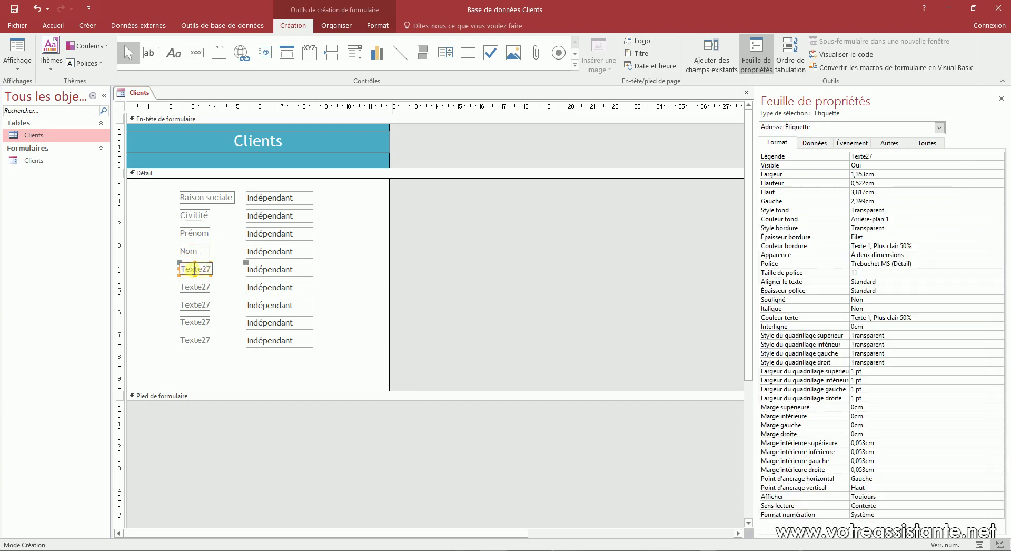
double_click(193, 270)
key("Caps_Lock")
type("Adresse")
Change the caption of the sixth label, CP_Étiquette, to CP
left_click(193, 284)
double_click(196, 286)
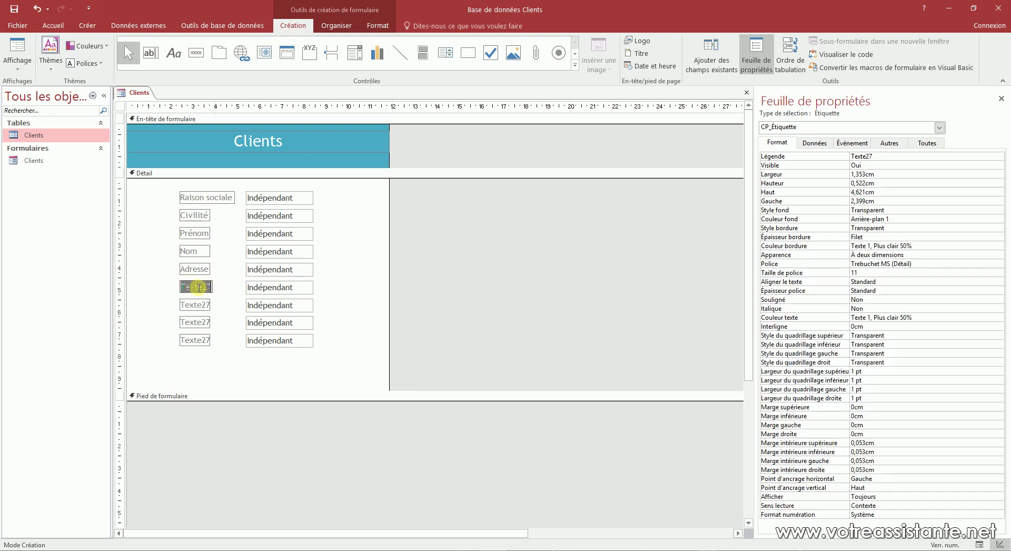
key("Caps_Lock")
type("CP")
Change the caption of the seventh label, Ville_Étiquette, to Ville
left_click(200, 308)
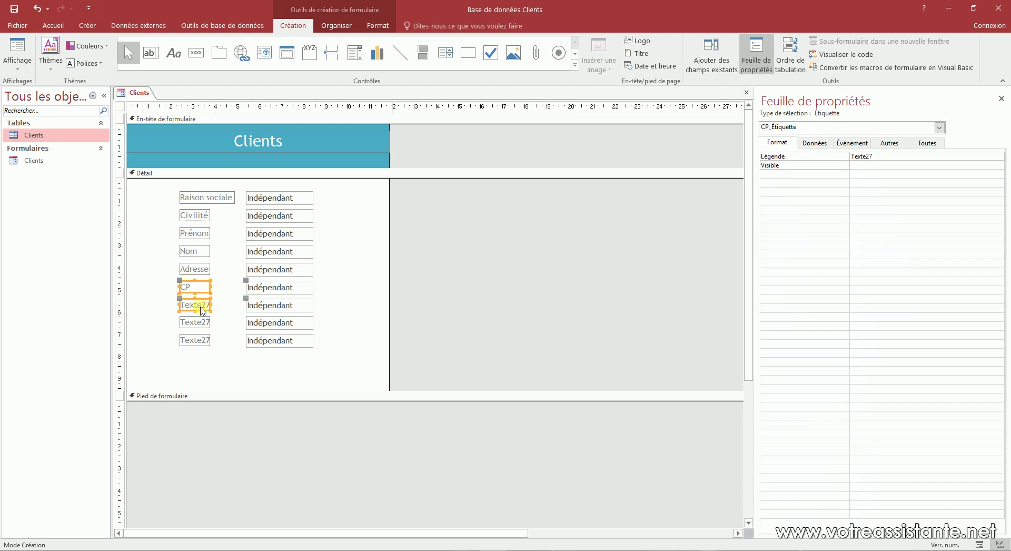
double_click(201, 307)
key("Caps_Lock")
type("Ville")
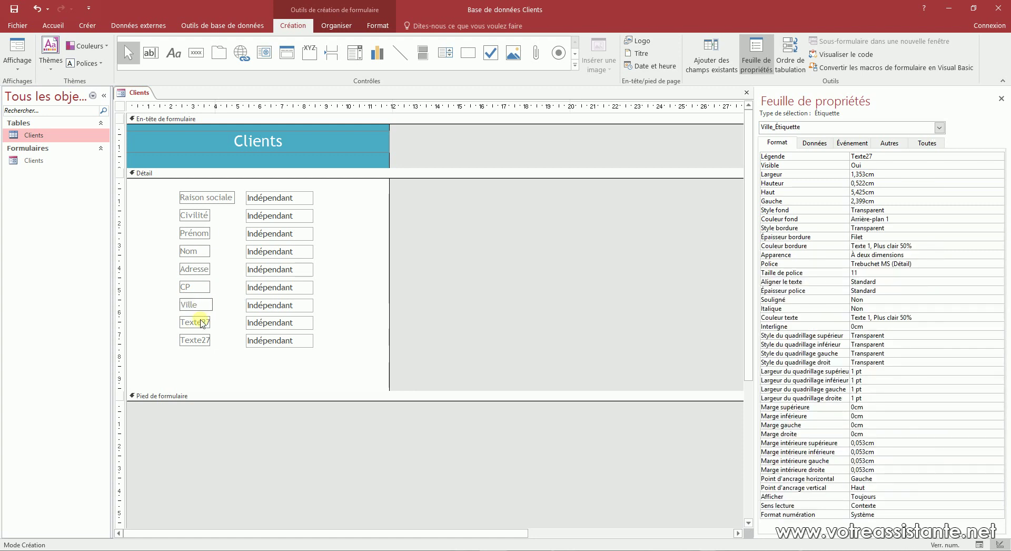
Change the caption of the eighth label, Telephone_Étiquette, to Téléphone
left_click(198, 322)
double_click(197, 323)
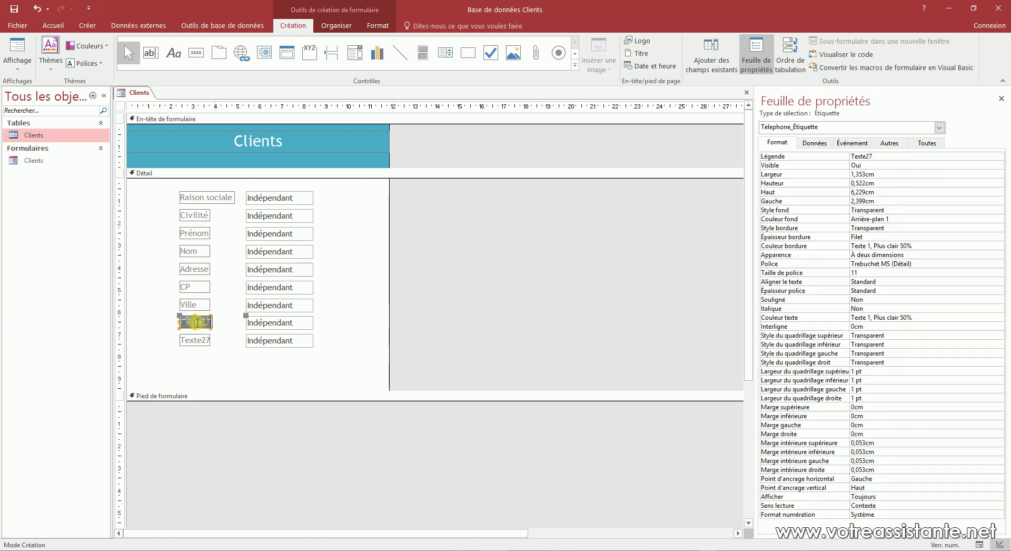
key("Caps_Lock")
type("T")
key("Caps_Lock")
type("éléphone")
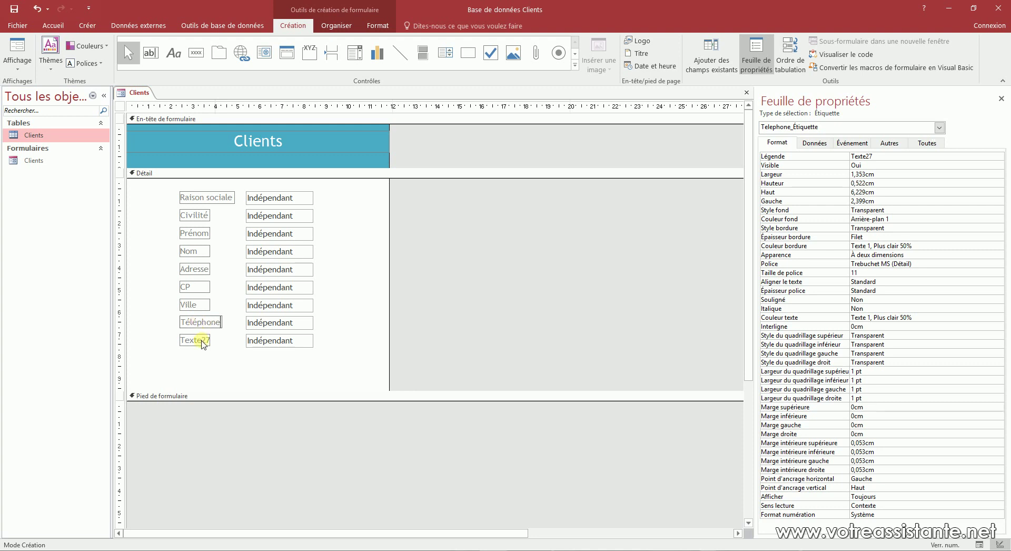
Change the caption of the last label, Email_Étiquette, to Email and check its caption property
left_click(194, 339)
double_click(194, 340)
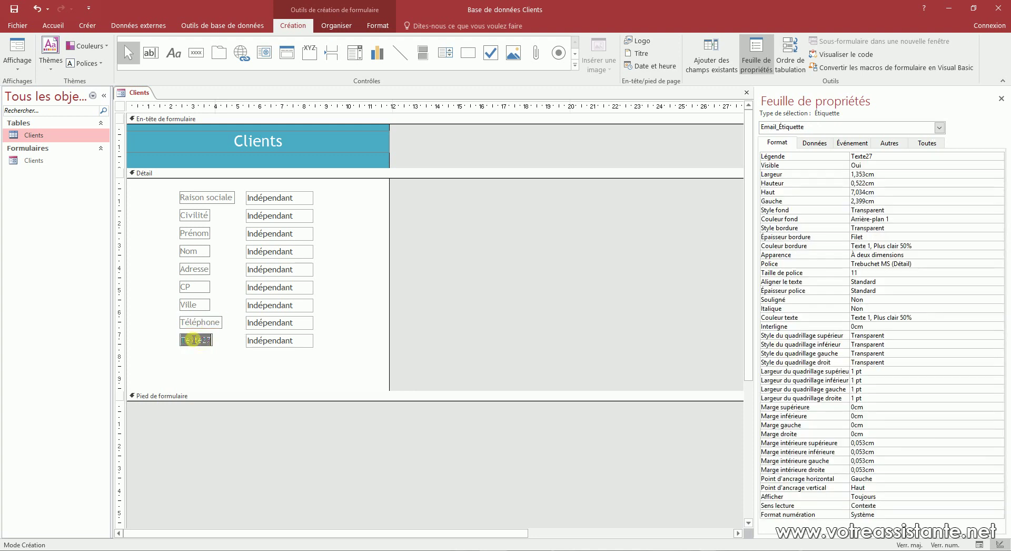
key("Caps_Lock")
type("E")
key("Caps_Lock")
left_click(207, 377)
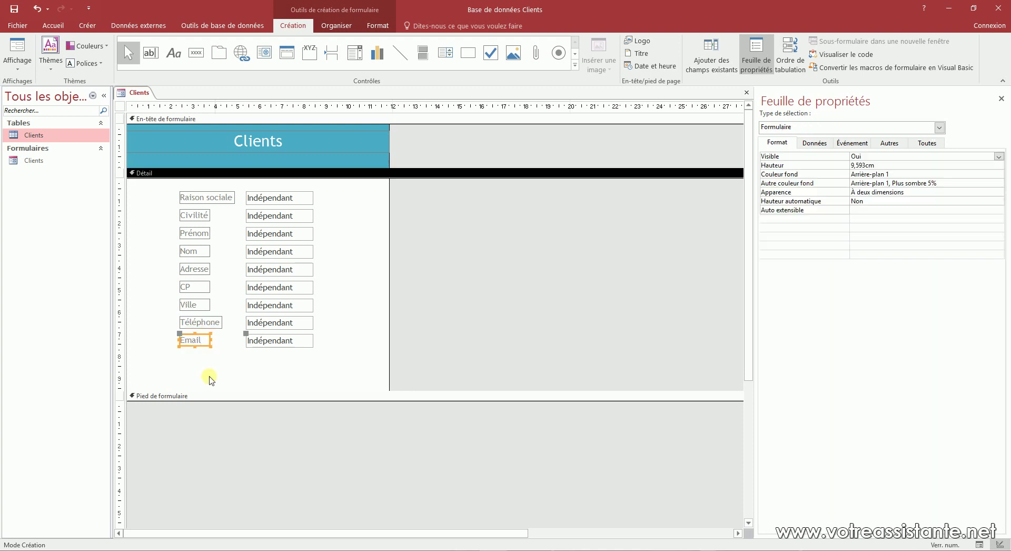
left_click(203, 340)
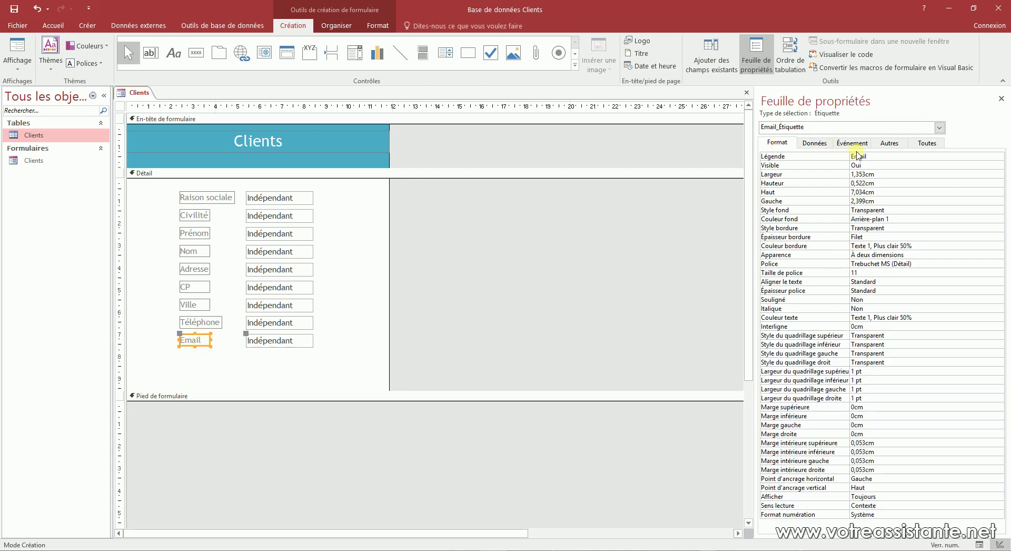
left_click(814, 155)
Make all nine field labels in the Détail section bold and size them to fit their content
left_click_drag(182, 186, 183, 354)
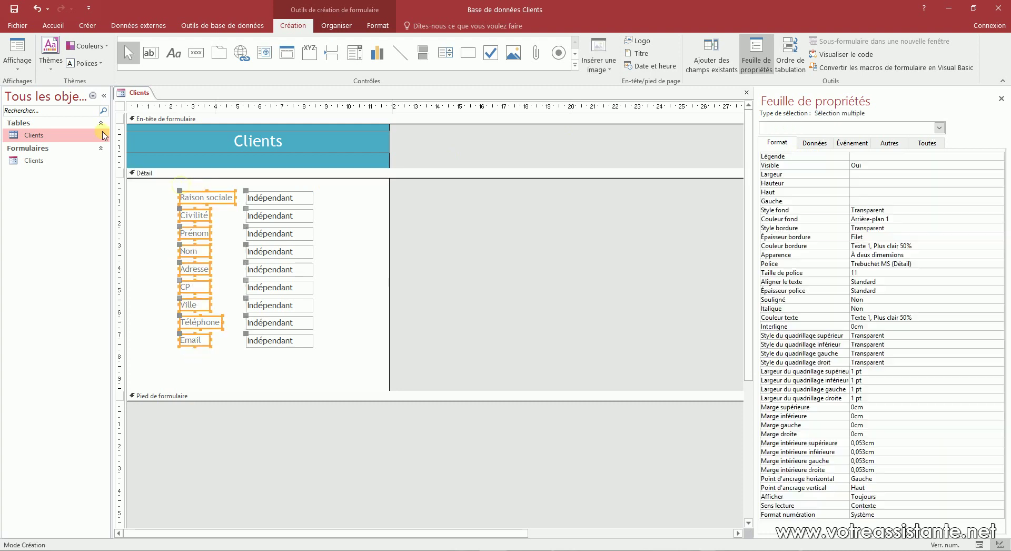
left_click(53, 26)
left_click(611, 63)
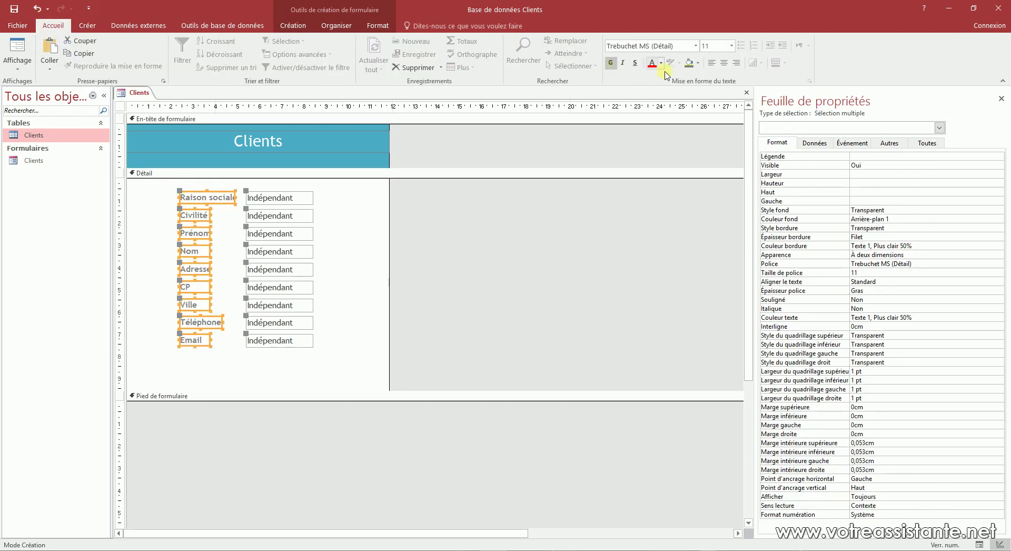
right_click(201, 308)
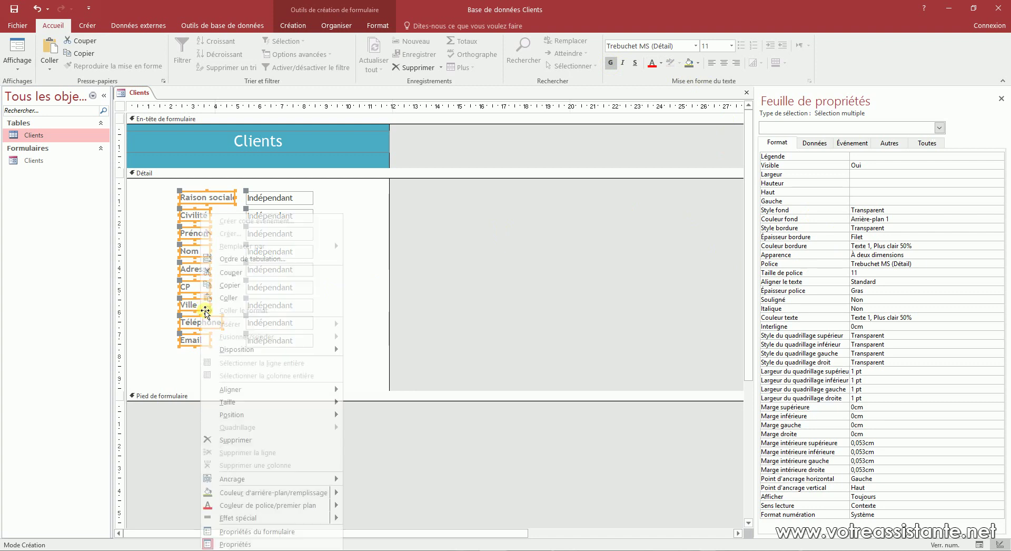
mouse_move(308, 405)
left_click(371, 404)
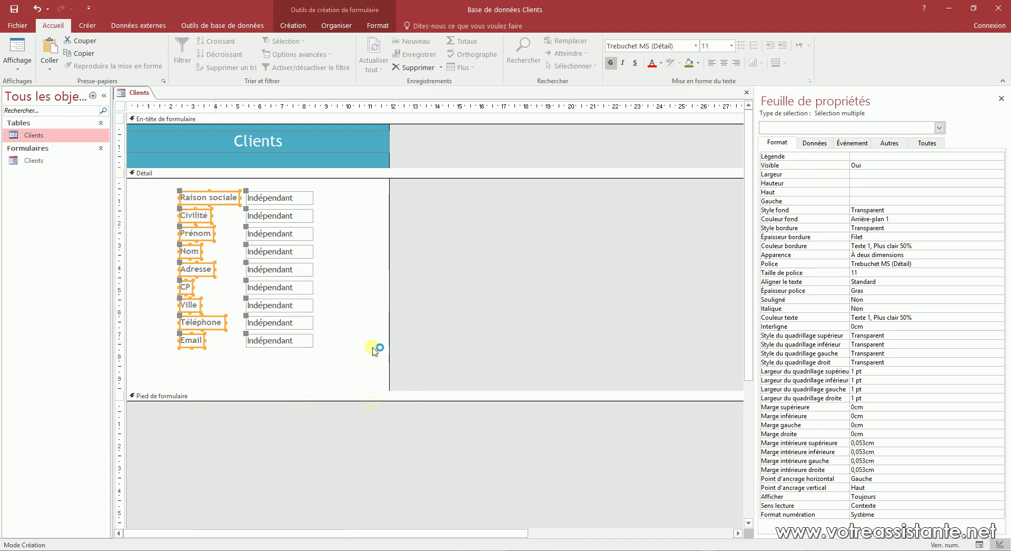
Set the width of all nine field labels to 2,041 cm, matching the Téléphone label
left_click(332, 327)
left_click(218, 327)
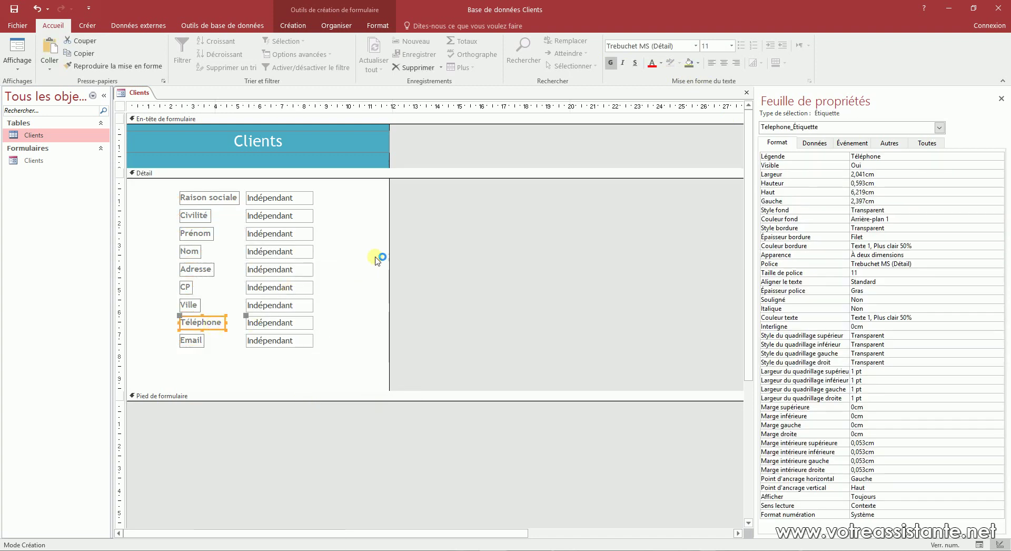
left_click(884, 172)
left_click_drag(174, 188, 215, 357)
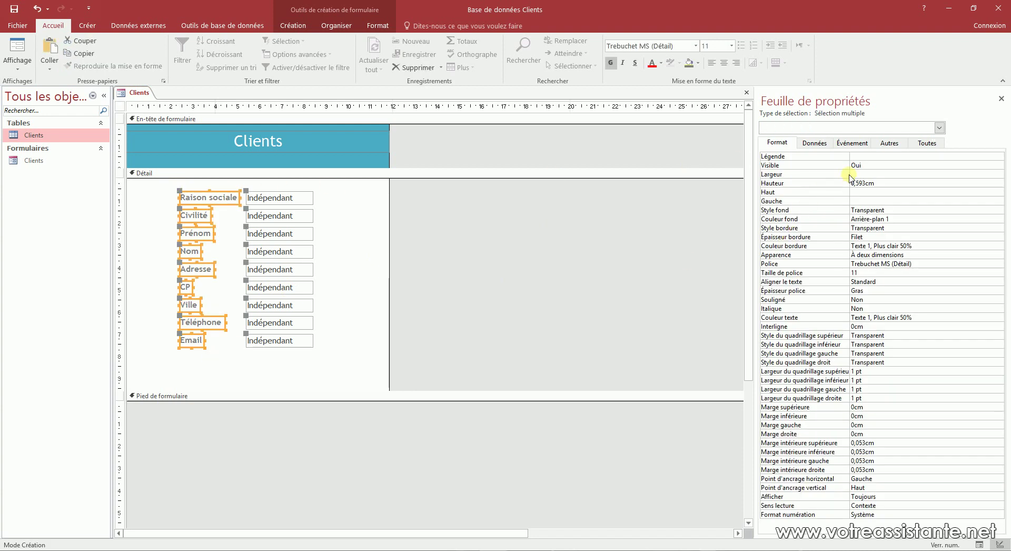
left_click(870, 173)
type("2,041cm")
key("Return")
Set the left position (Gauche) of all nine field labels to 1 cm
key("Return")
key("Return")
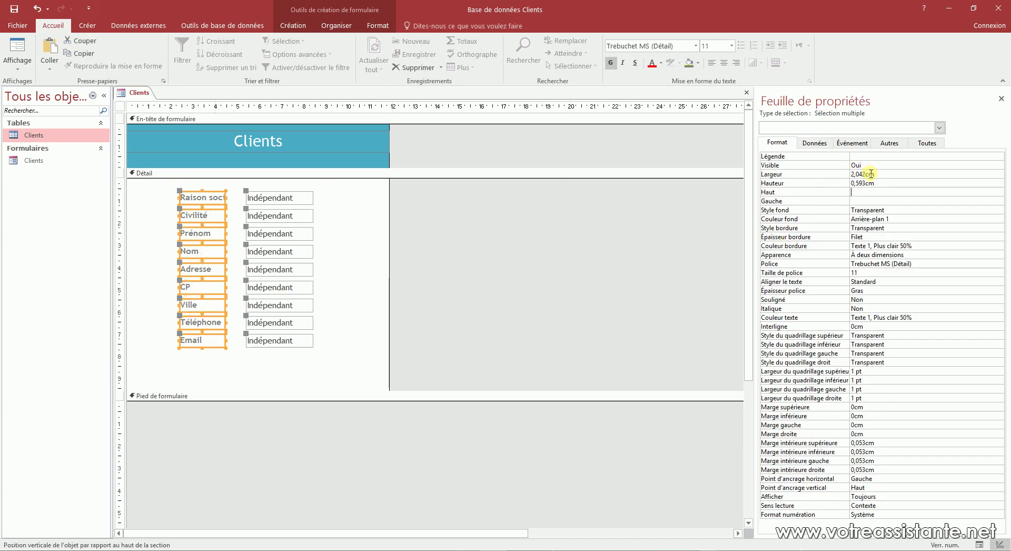
type("1")
key("Return")
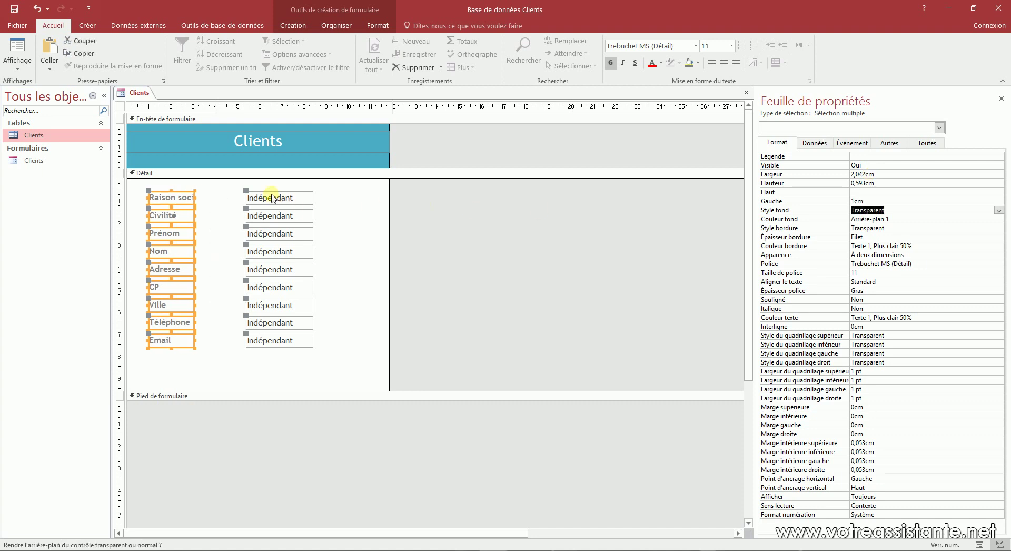
Check the text boxes' shared format properties and size the Raison sociale label to fit its content
left_click_drag(266, 182, 309, 357)
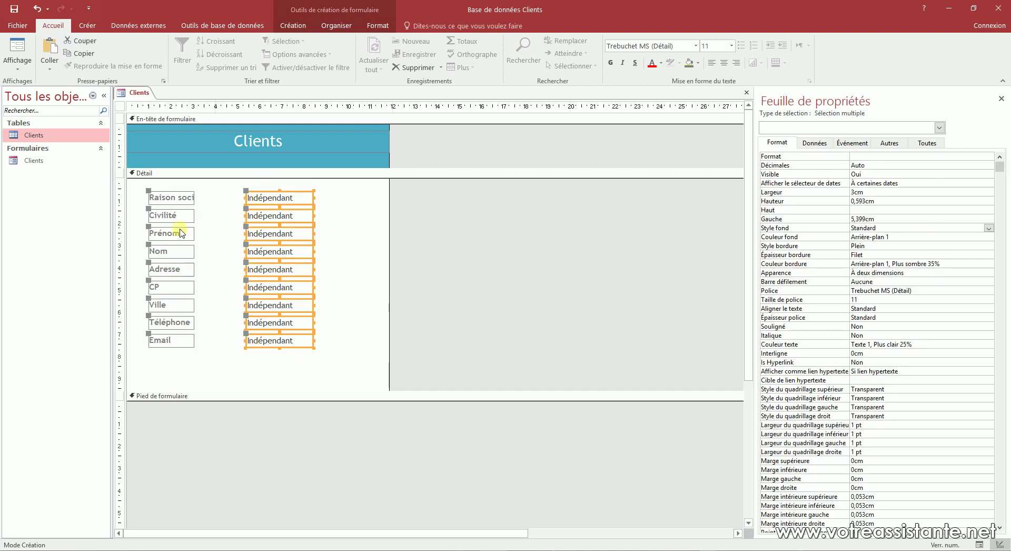
left_click(199, 212)
right_click(180, 199)
mouse_move(311, 385)
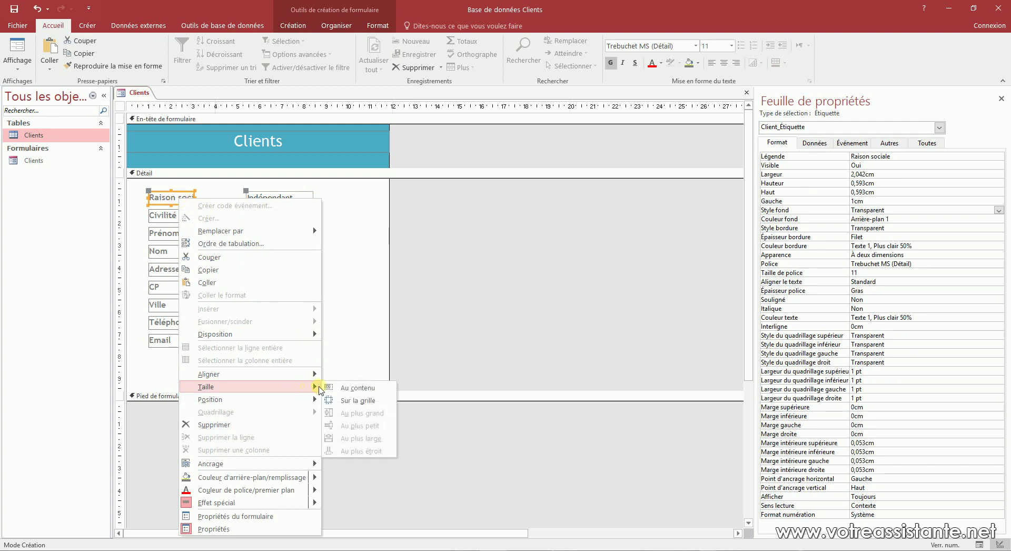
left_click(351, 387)
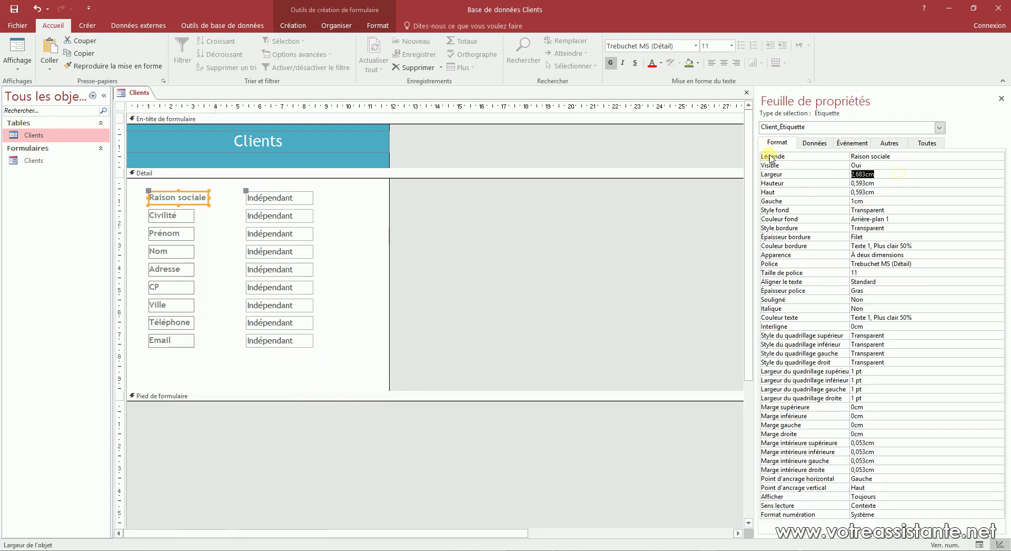
Set the width of all field labels and text boxes in the Détail section to 3 cm
left_click_drag(151, 183, 194, 340)
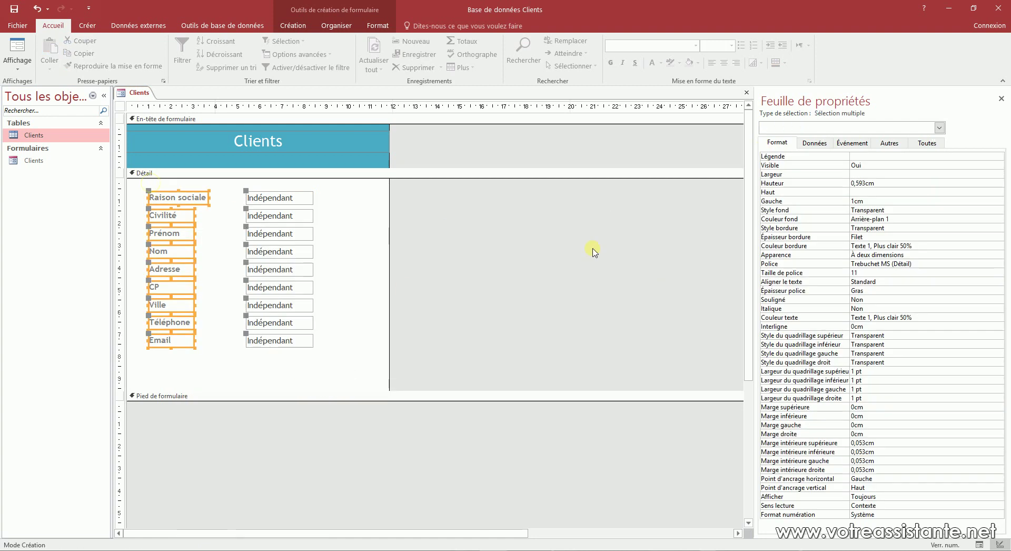
left_click_drag(158, 185, 284, 340)
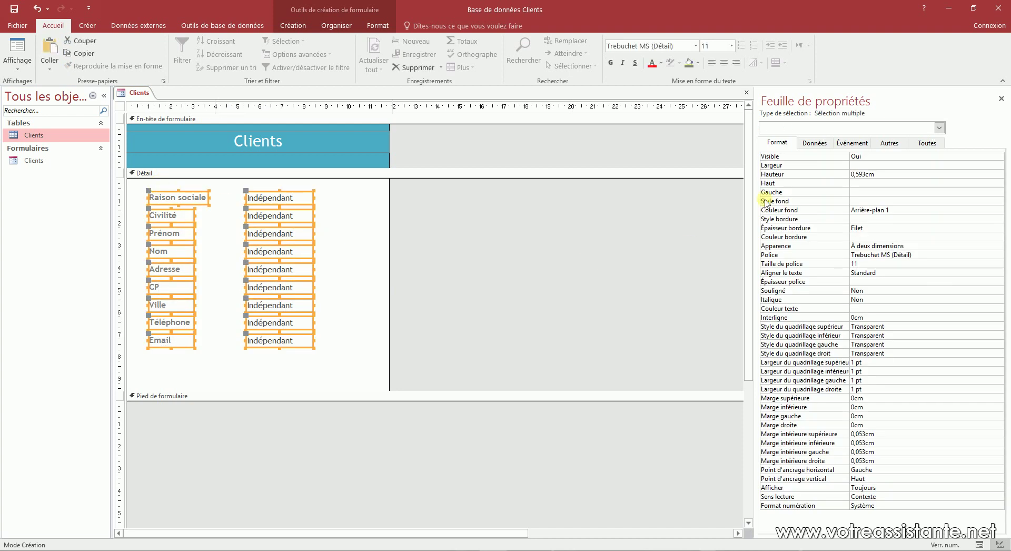
double_click(874, 173)
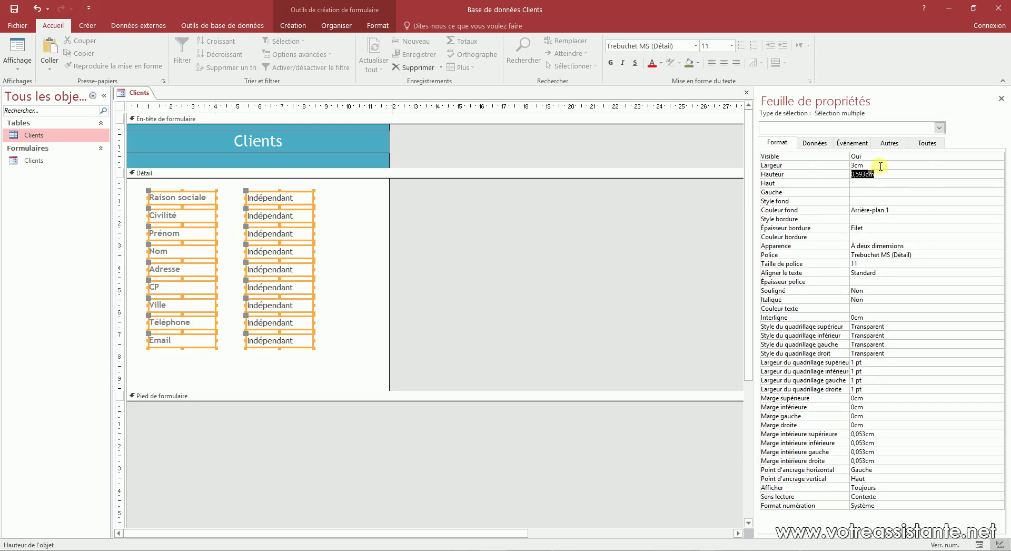
Set the left position (Gauche) of all nine text boxes to 4,5 cm
left_click(335, 231)
left_click_drag(248, 185, 290, 349)
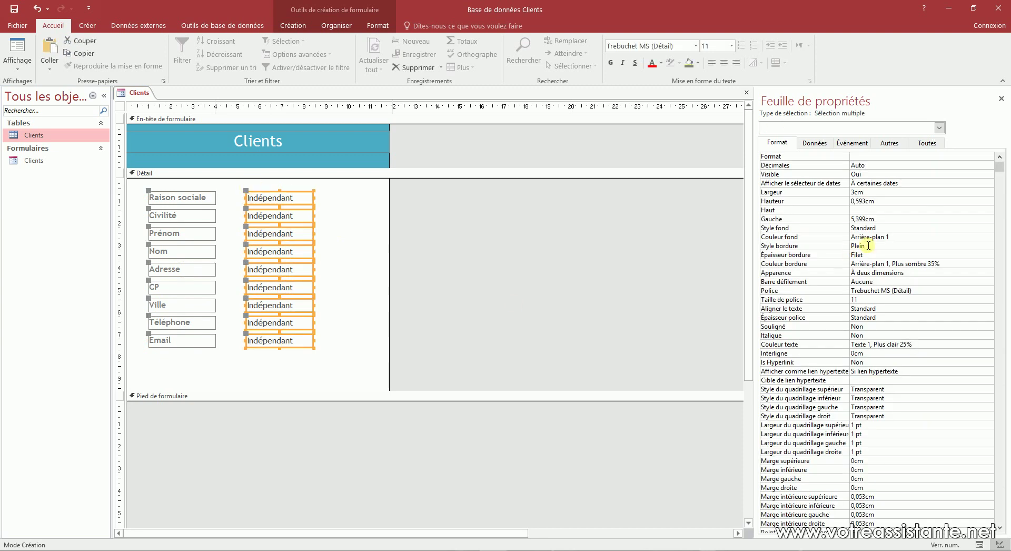
double_click(887, 218)
type("4,5")
key("Return")
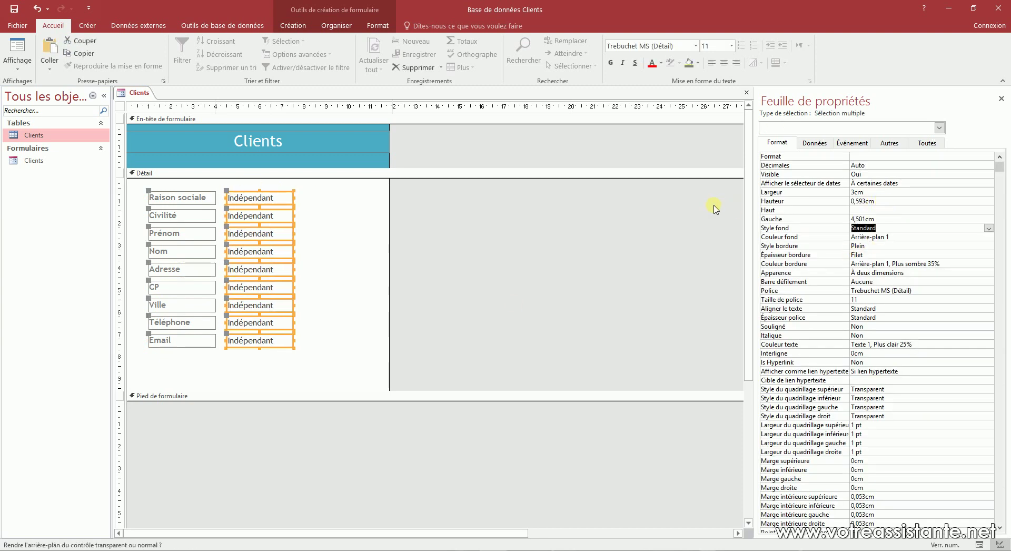
Shorten the Détail section to about 7,6 cm high so it ends at the Email row
left_click(356, 226)
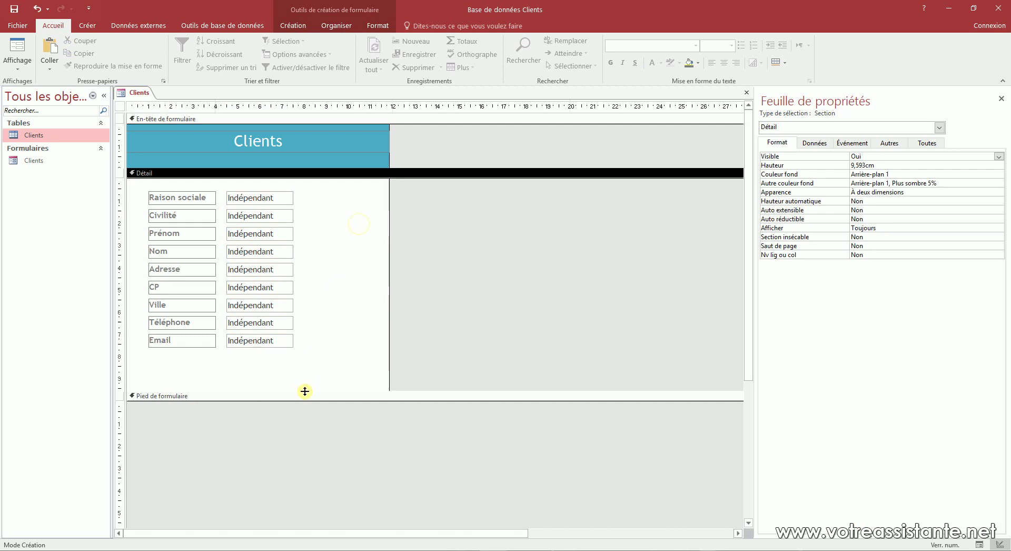
left_click_drag(305, 391, 308, 348)
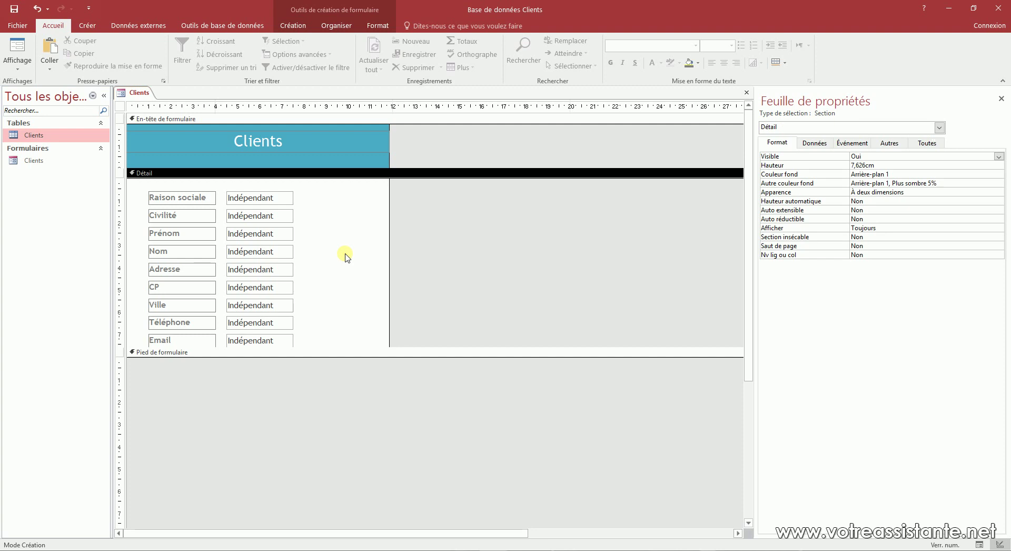
Disable the eight text boxes from Civilité to Email by setting their Activé property to Non
left_click_drag(306, 218, 230, 345)
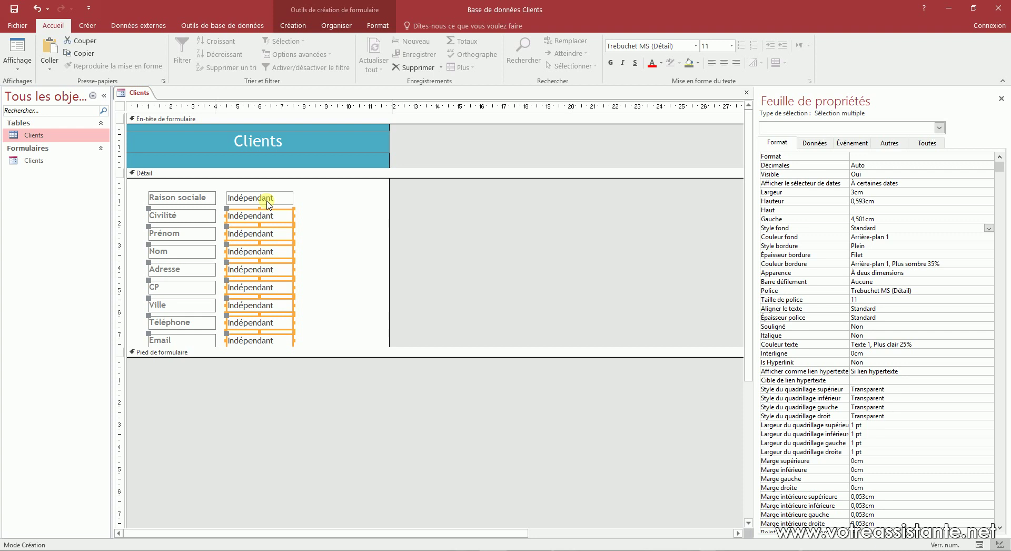
left_click(815, 145)
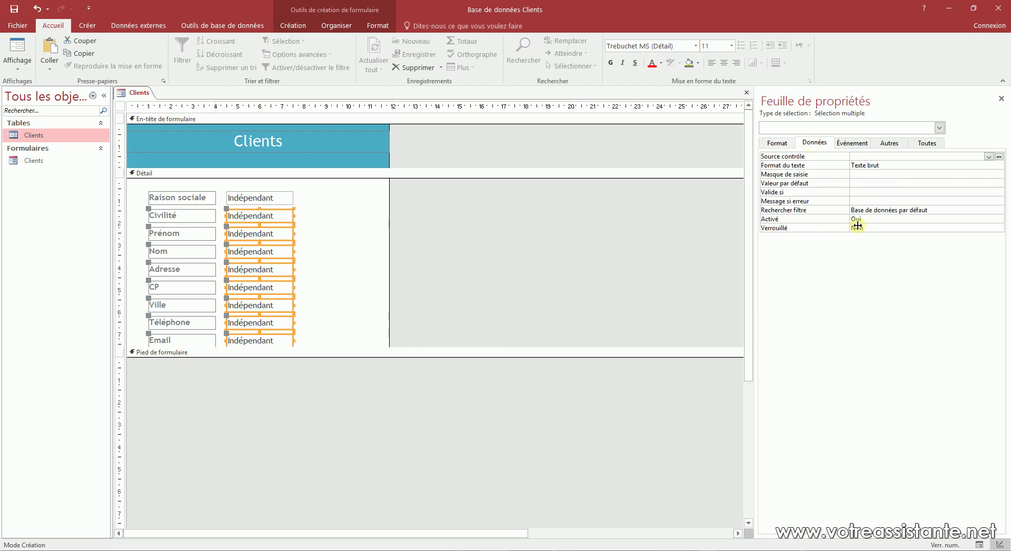
double_click(878, 218)
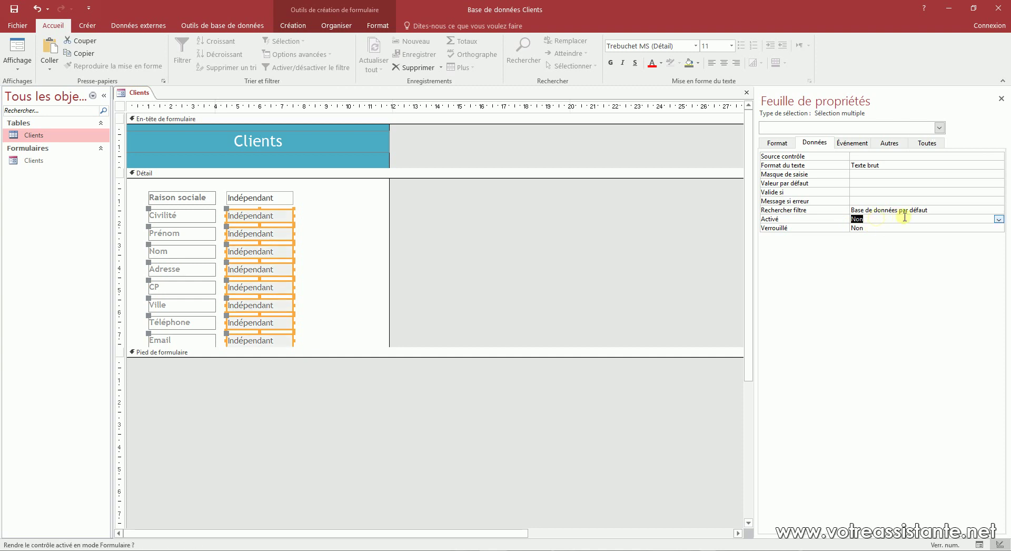
left_click(999, 219)
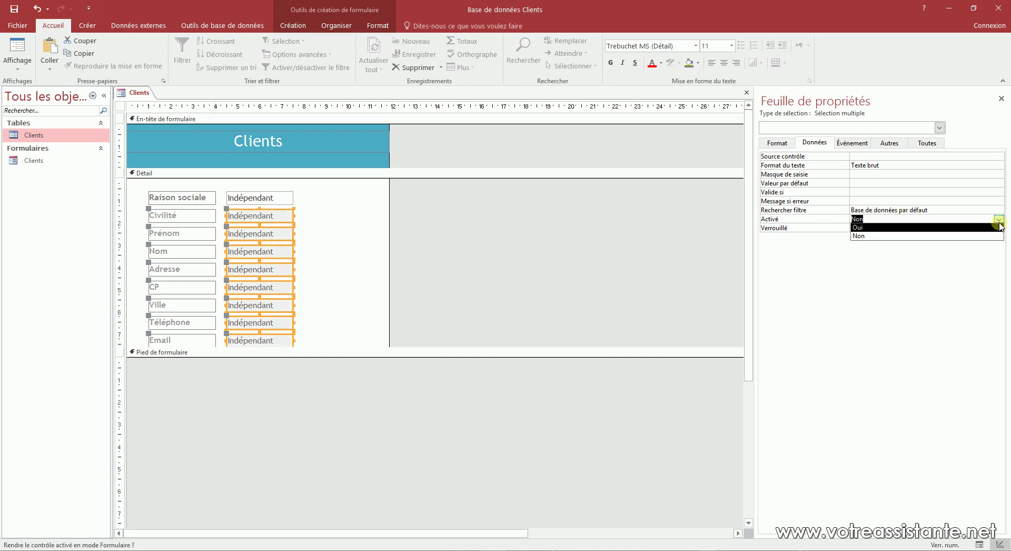
left_click(873, 237)
left_click(336, 234)
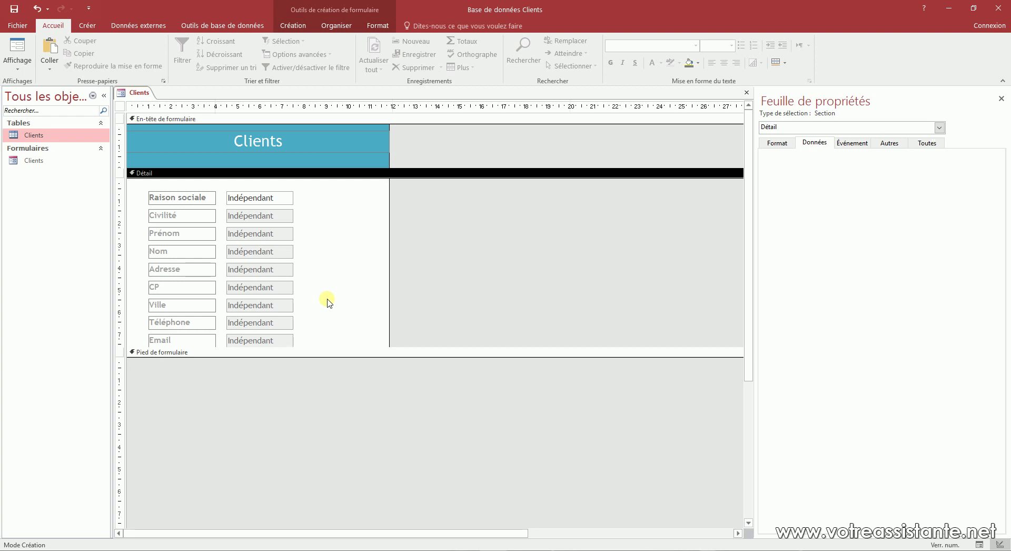
Convert the Raison sociale text box into a combo box (Zone de liste déroulante)
left_click(285, 196)
right_click(285, 196)
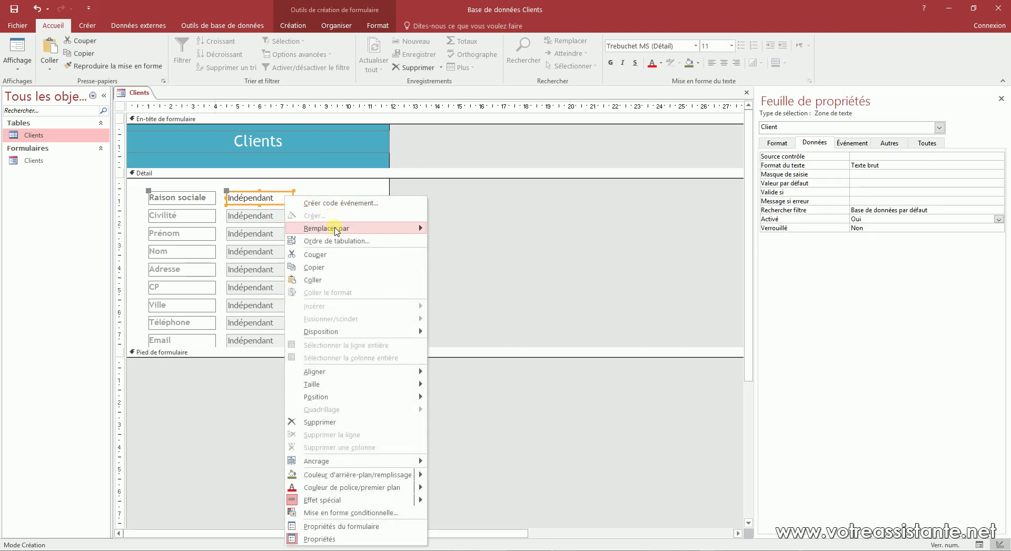
mouse_move(342, 231)
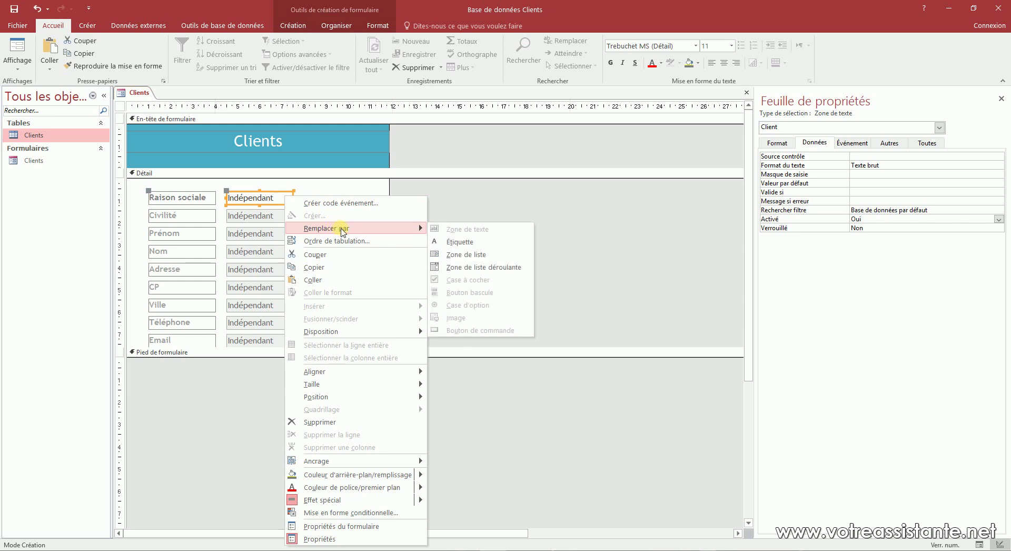
left_click(488, 269)
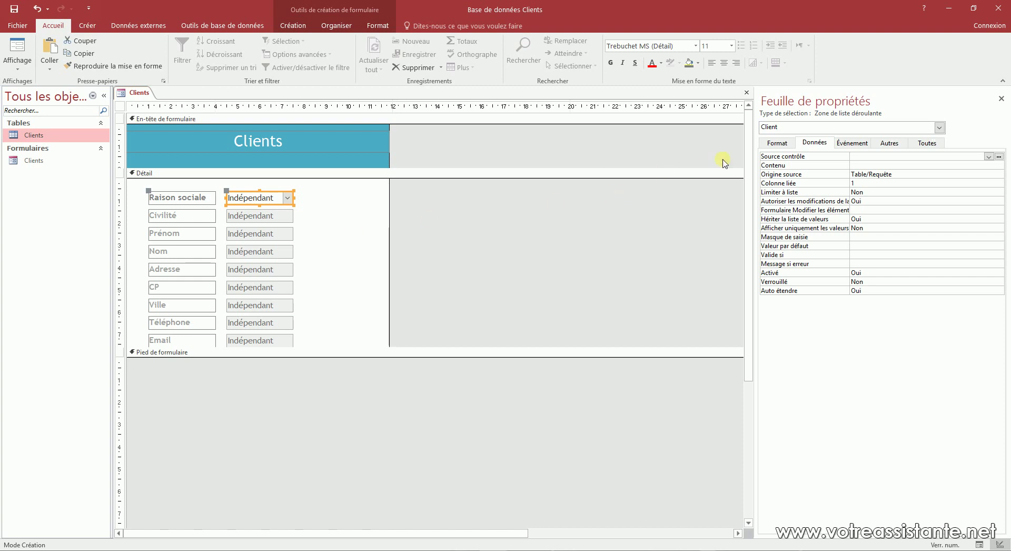
Open the query builder for the combo box's Contenu property and add the Clients table to the query
left_click(999, 165)
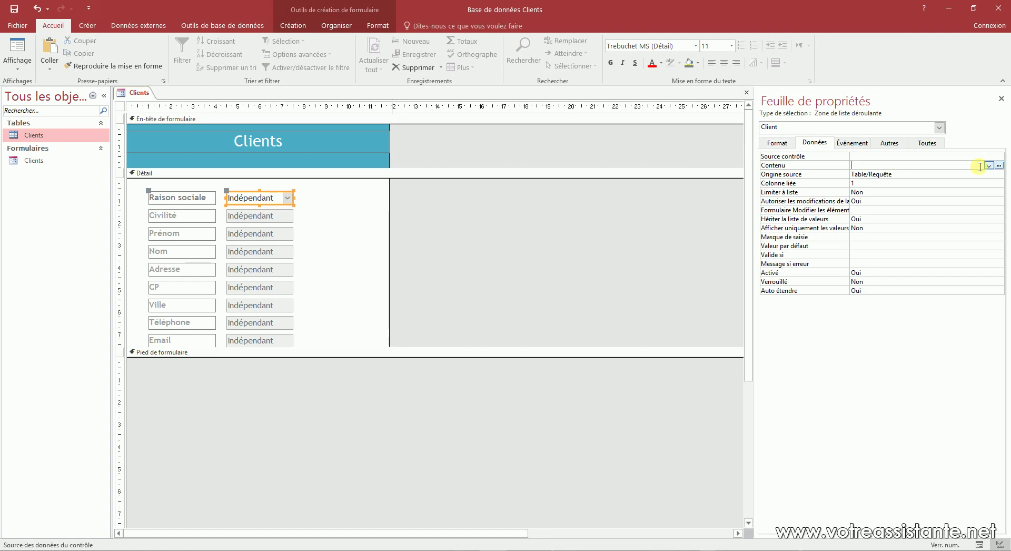
left_click(989, 157)
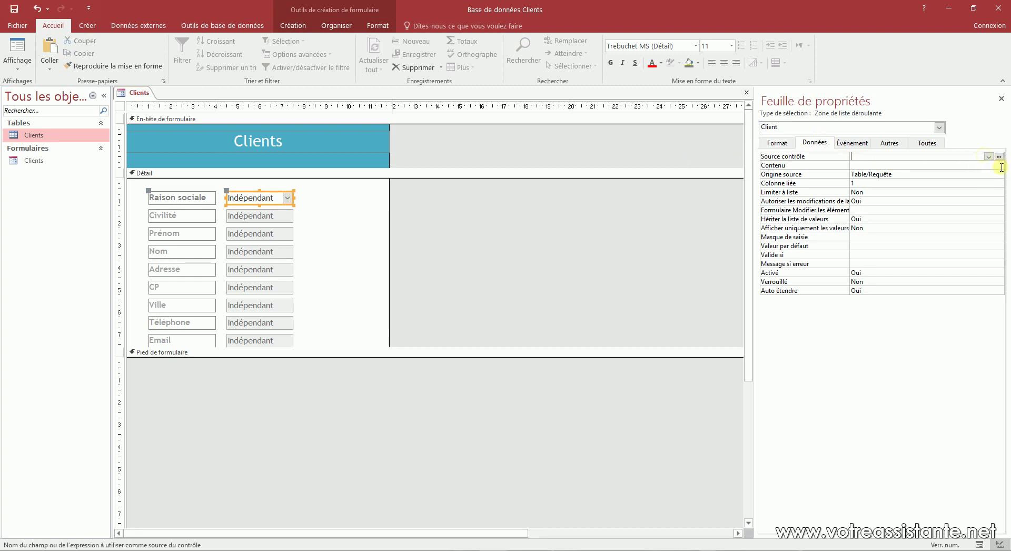
left_click(1000, 165)
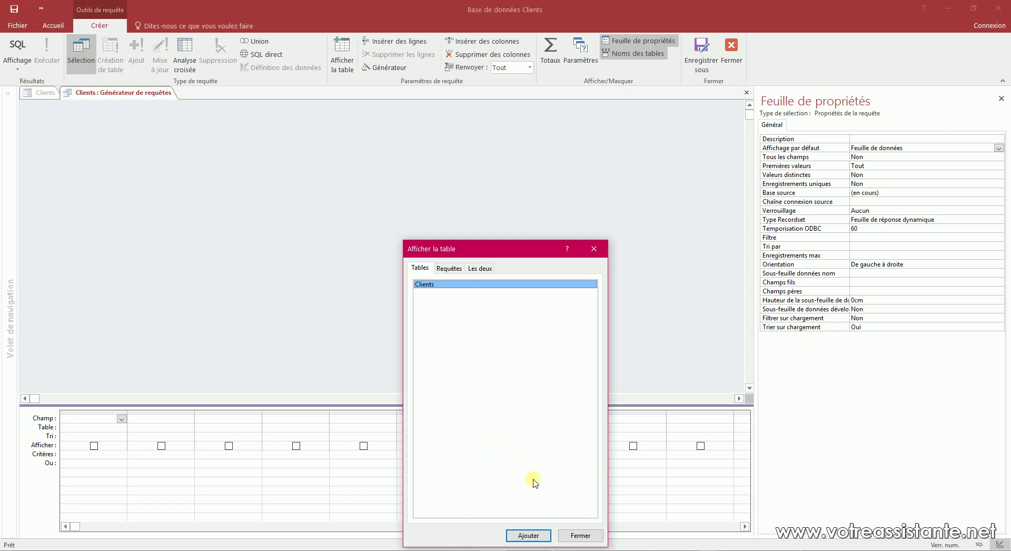
left_click(541, 533)
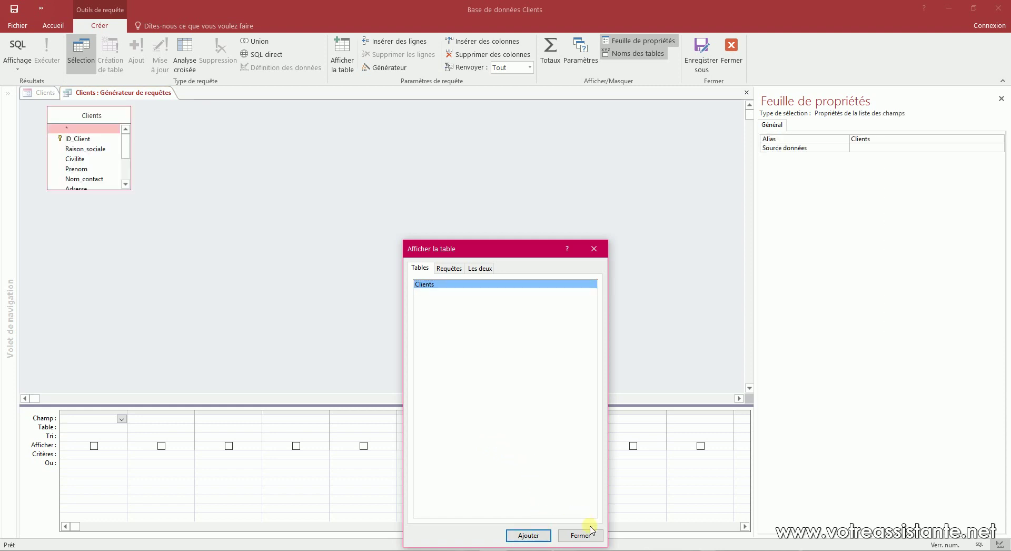
left_click(580, 535)
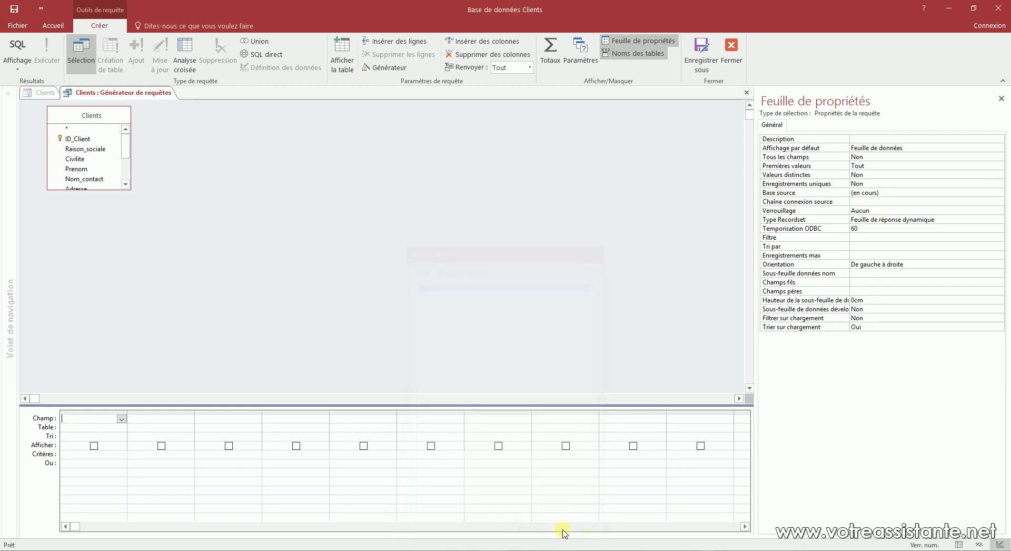
Add the ID_Client, Raison_sociale, Civilite, Prenom and Nom_contact fields to the query grid
mouse_move(126, 140)
left_mouse_down()
mouse_move(130, 175)
mouse_move(124, 139)
left_mouse_up()
double_click(98, 139)
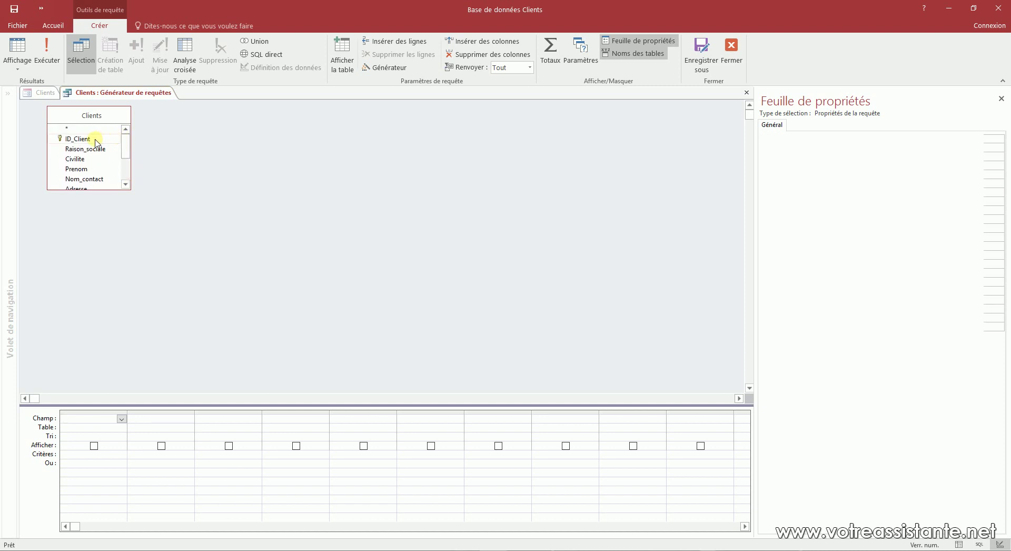
double_click(95, 150)
double_click(92, 159)
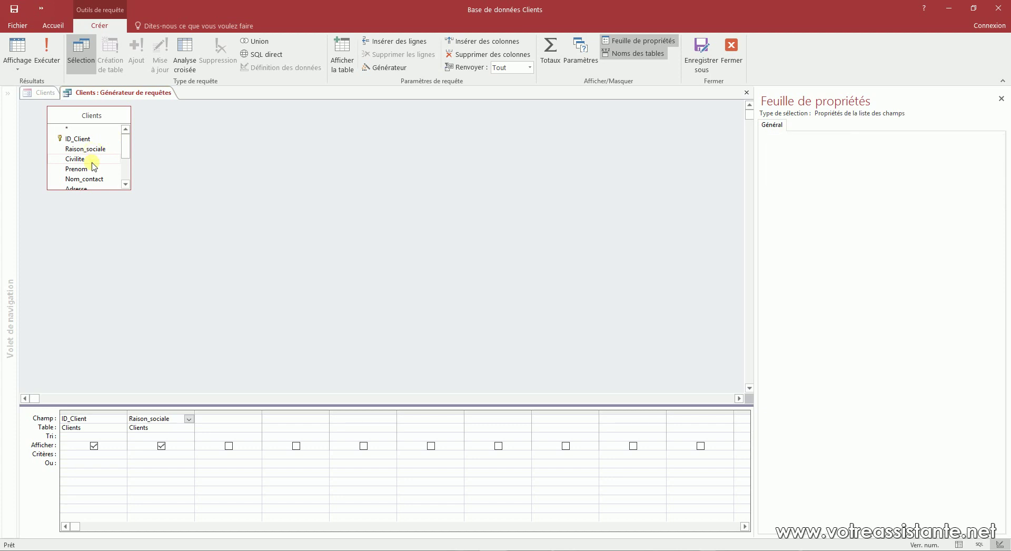
double_click(94, 169)
double_click(92, 179)
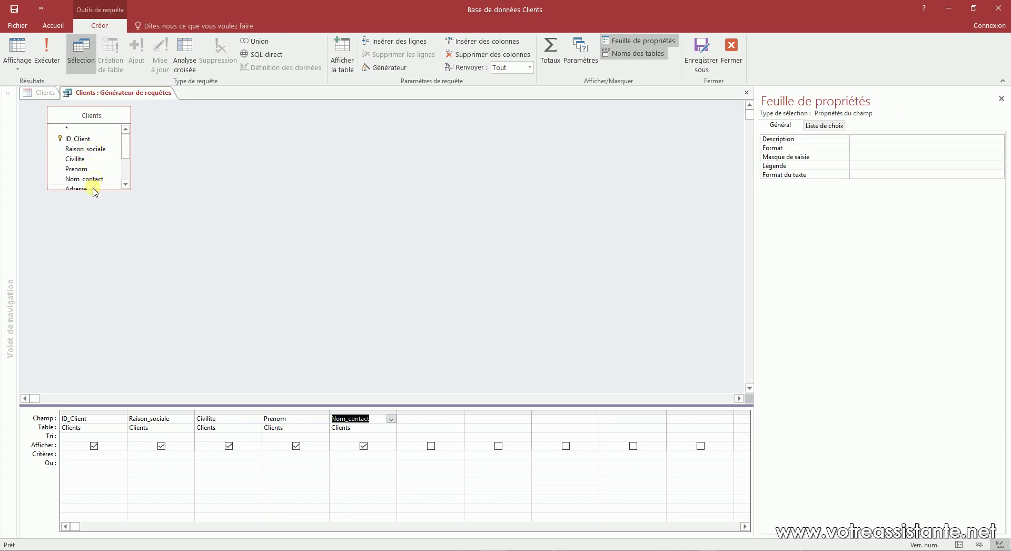
Add the Adresse, CP, Ville, Telephone and Email fields to the query grid
left_click_drag(128, 142, 127, 152)
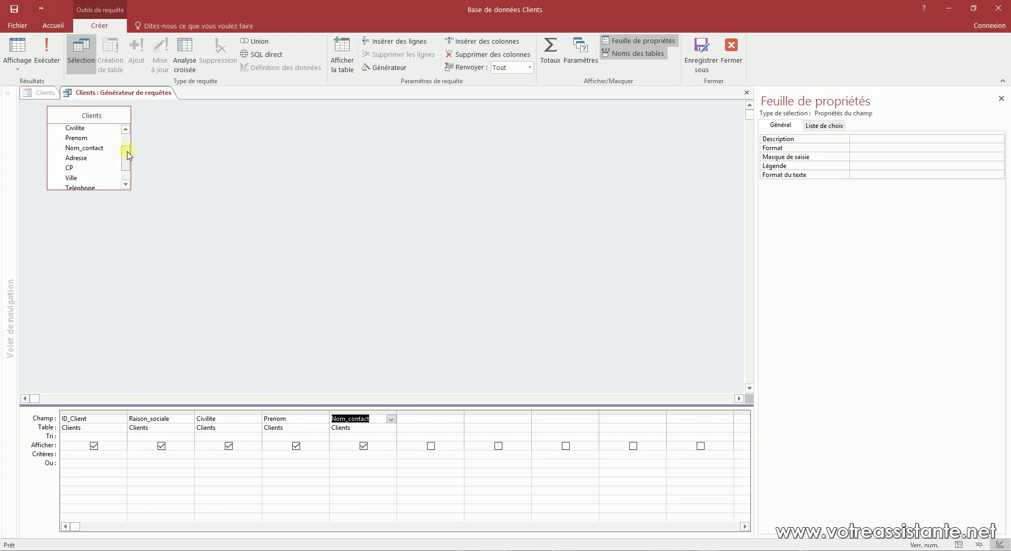
double_click(97, 159)
double_click(83, 169)
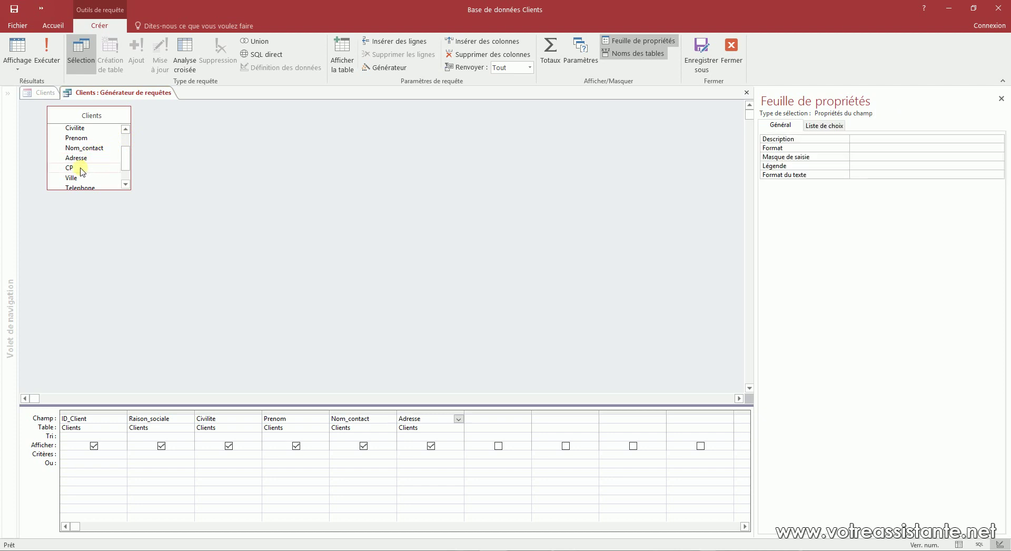
double_click(87, 179)
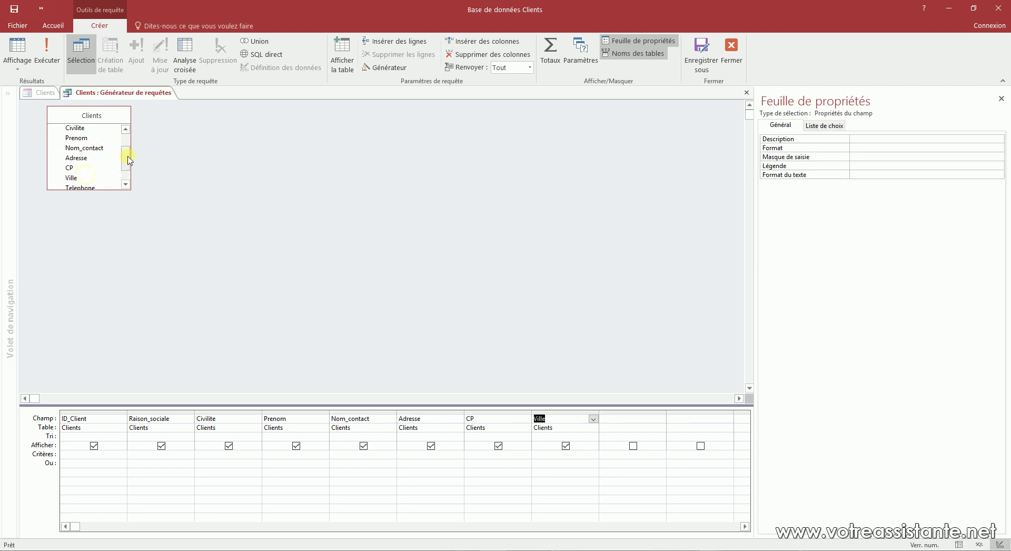
left_click_drag(126, 155, 125, 179)
double_click(95, 167)
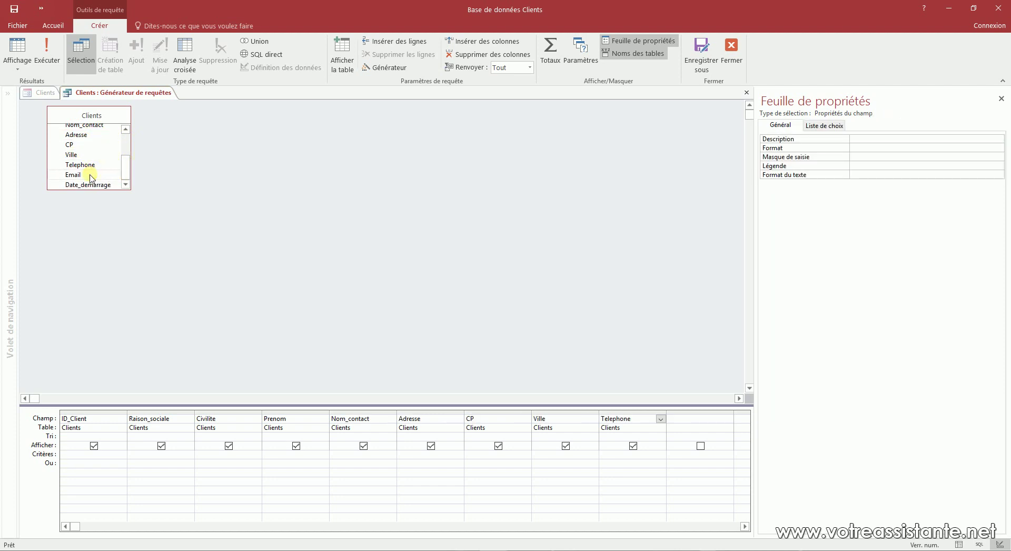
double_click(90, 175)
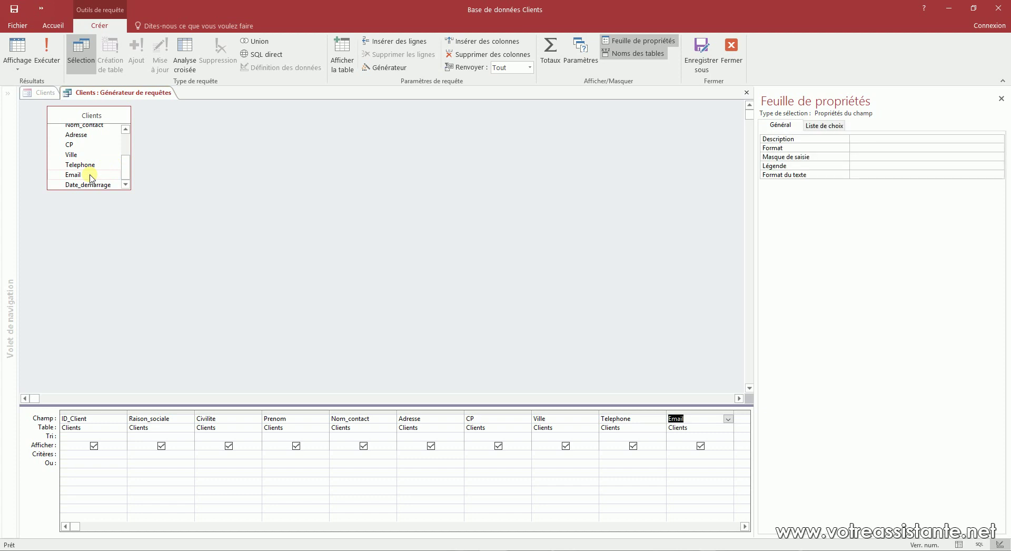
Preview the query's records and close the query builder, saving the SQL statement to the combo box's Contenu property
left_click(18, 53)
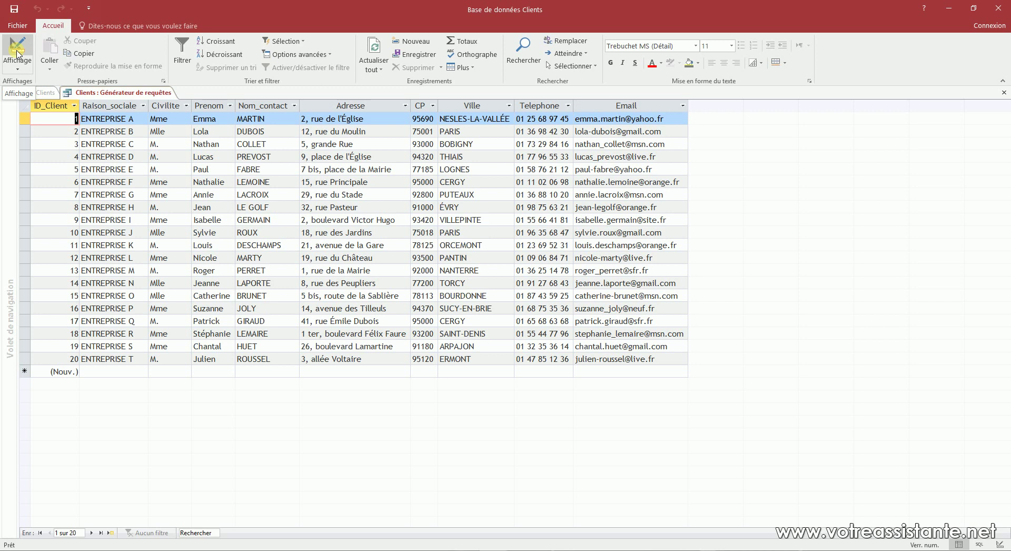
left_click(17, 53)
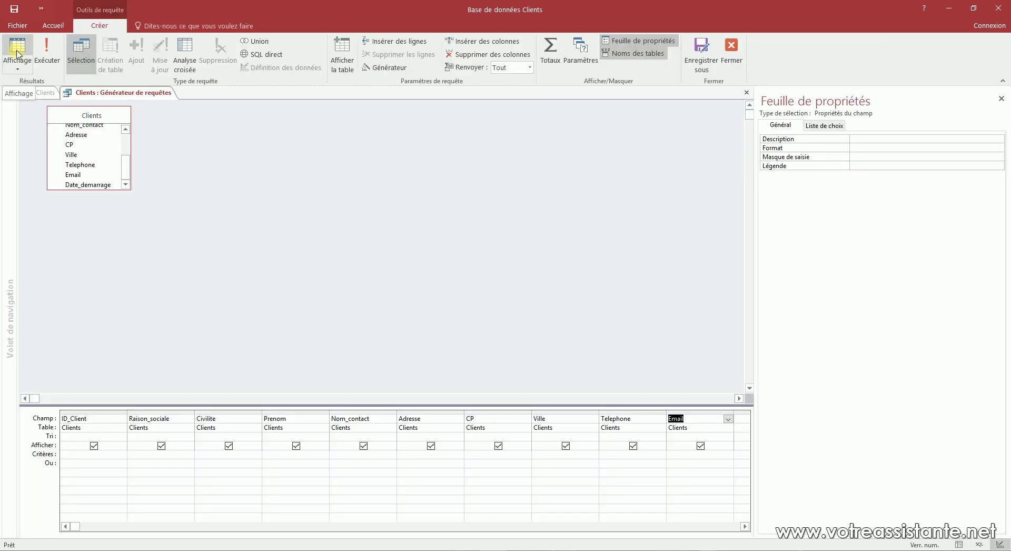
right_click(166, 95)
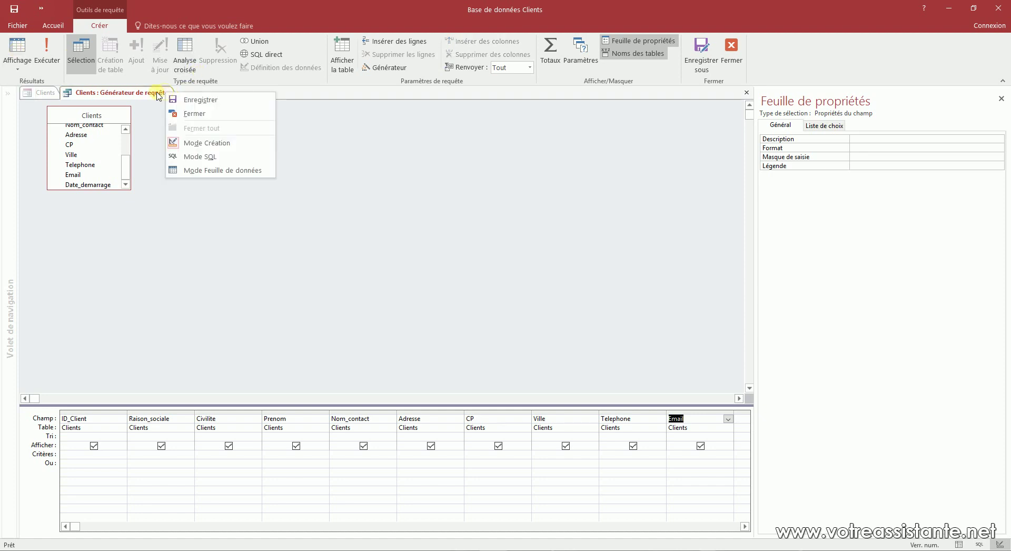
left_click(191, 114)
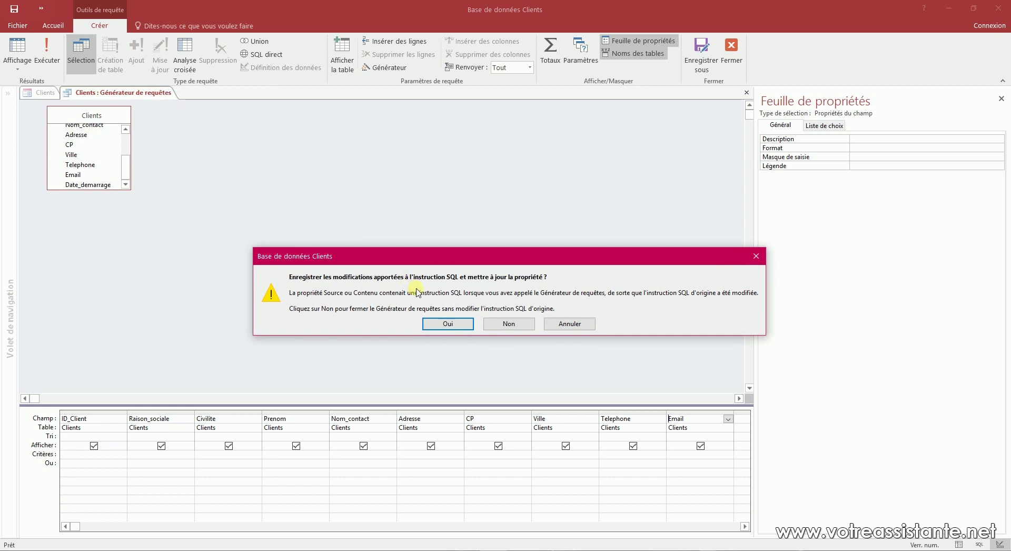
left_click(436, 323)
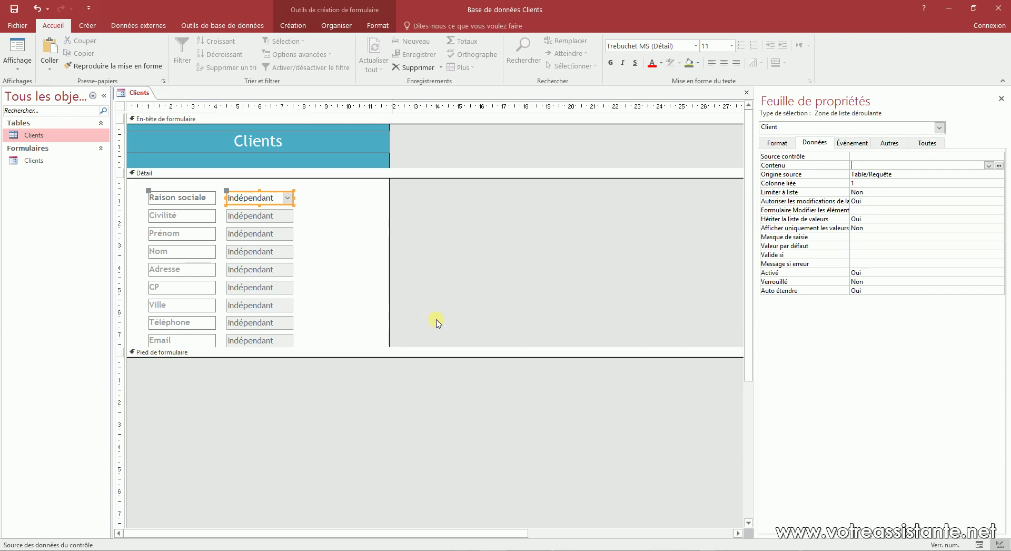
left_click(866, 157)
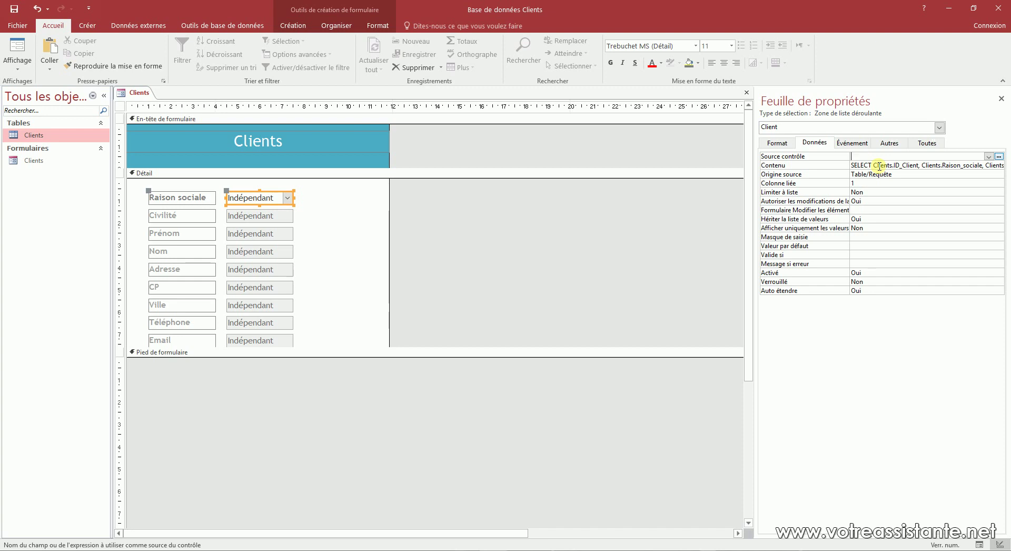
Test the Raison sociale combo box in form view by choosing entry 5, and return to design view
left_click(29, 47)
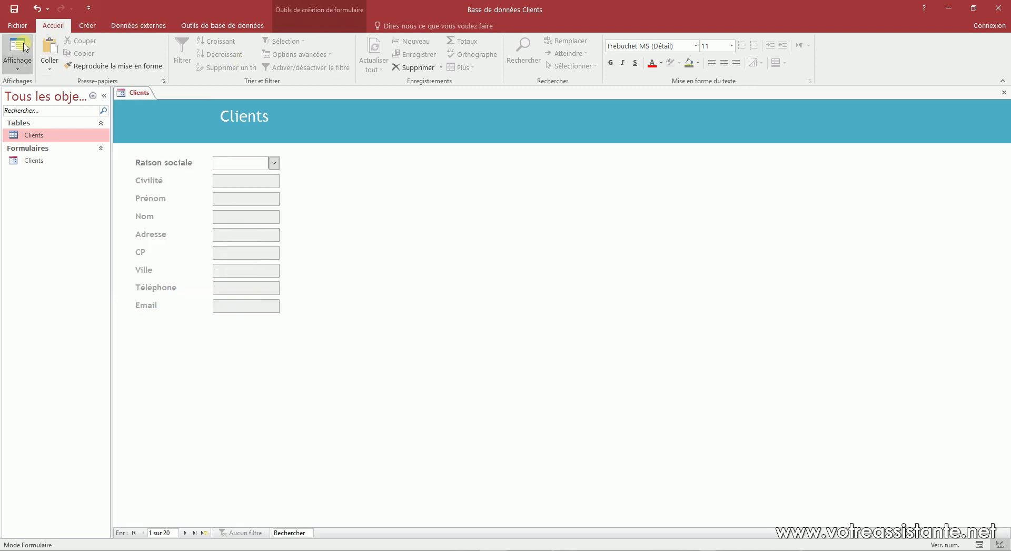
left_click(274, 164)
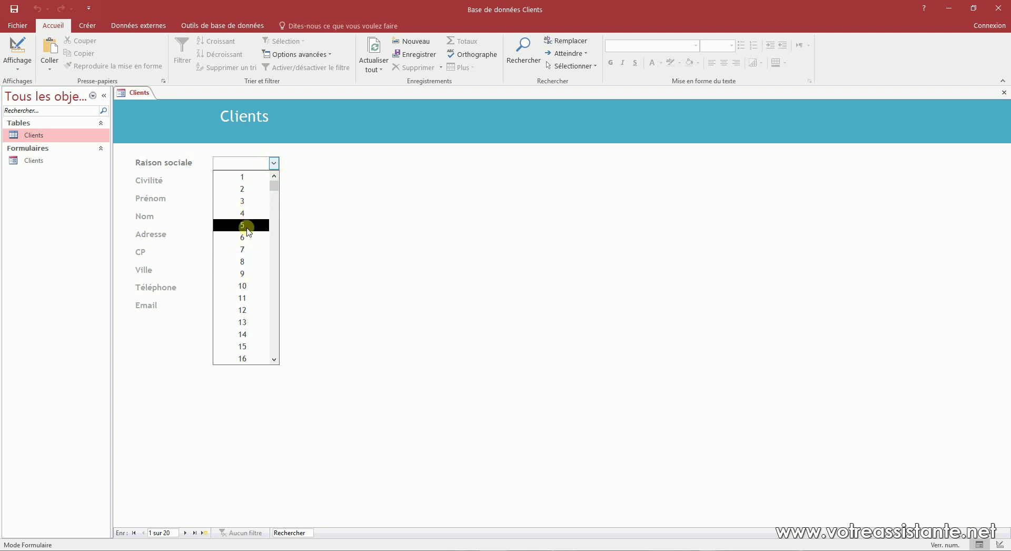
left_click(247, 227)
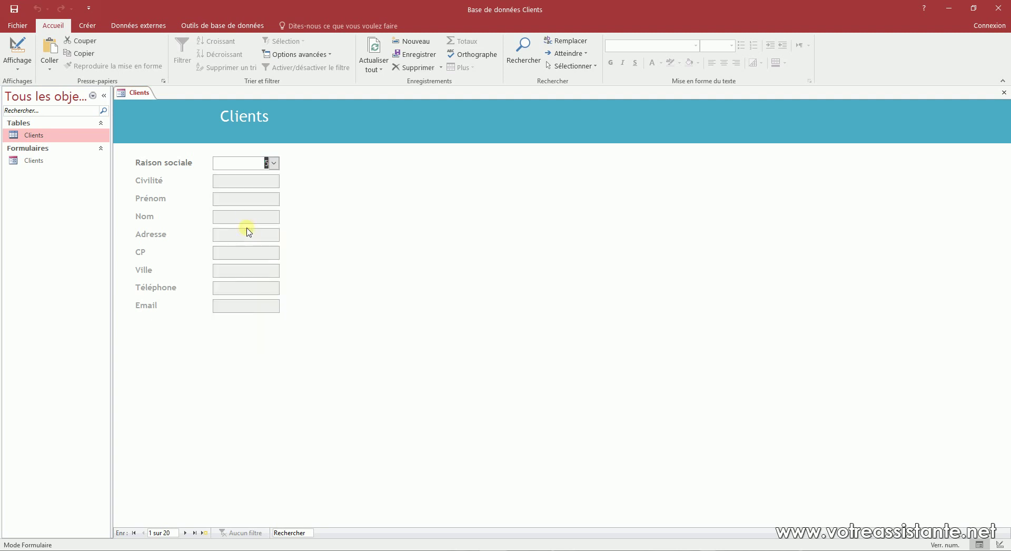
left_click(275, 162)
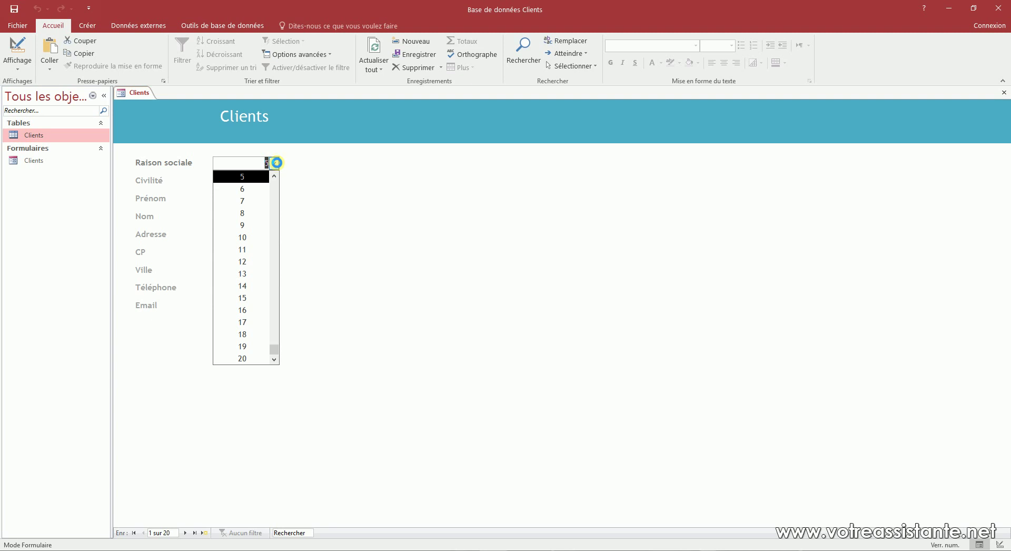
left_click(274, 163)
left_click(17, 47)
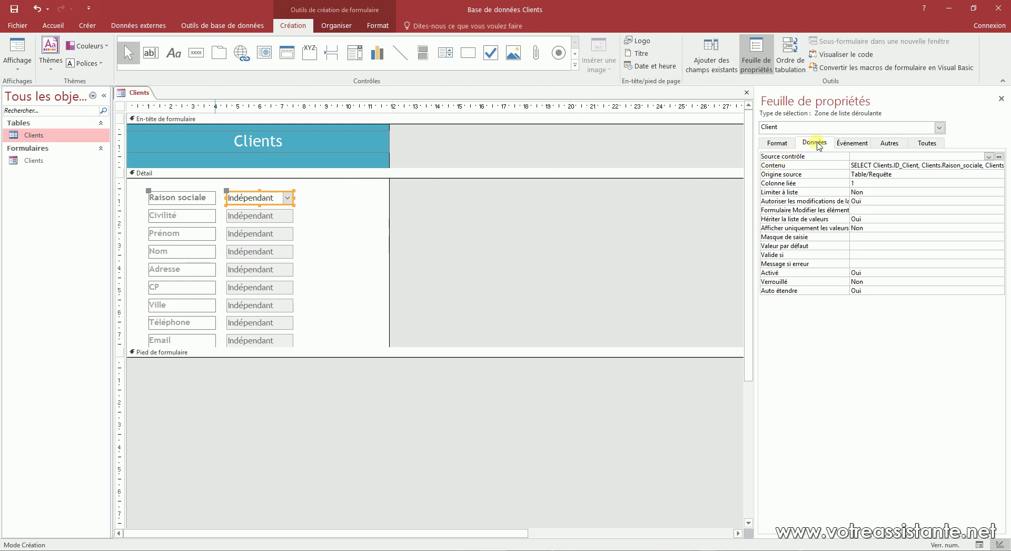
Create an Après MAJ event procedure for the Client combo box with the code builder
left_click(850, 143)
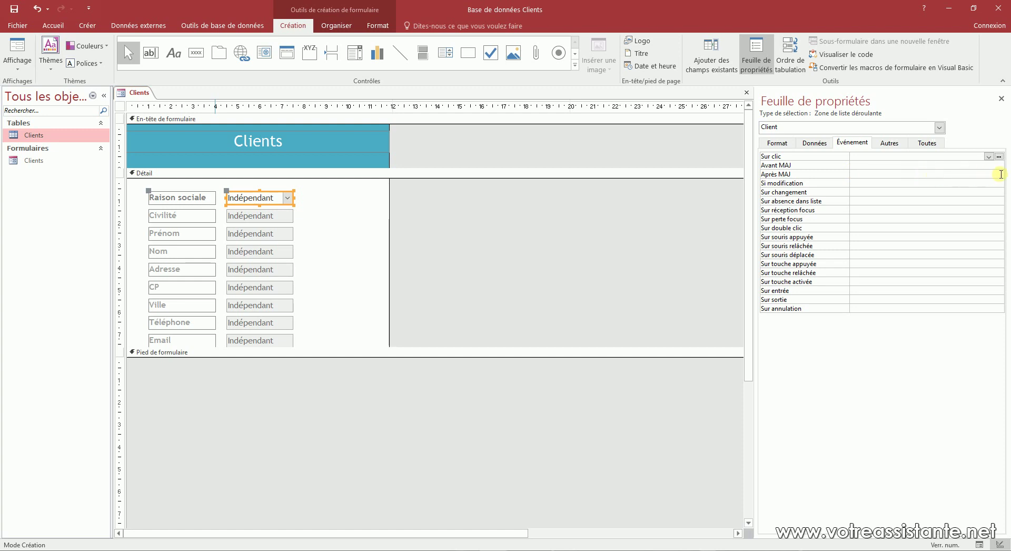
left_click(1001, 174)
left_click(999, 175)
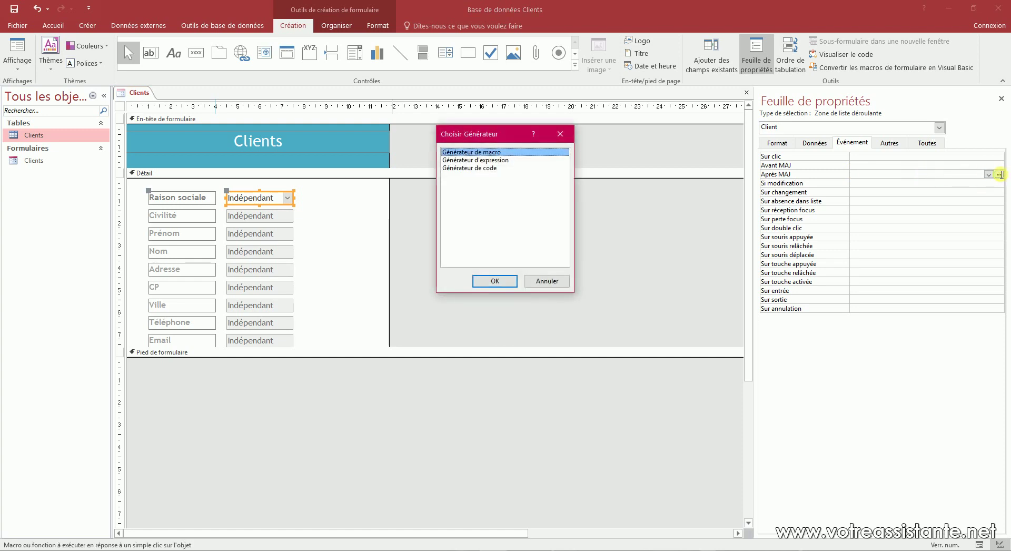
left_click(477, 168)
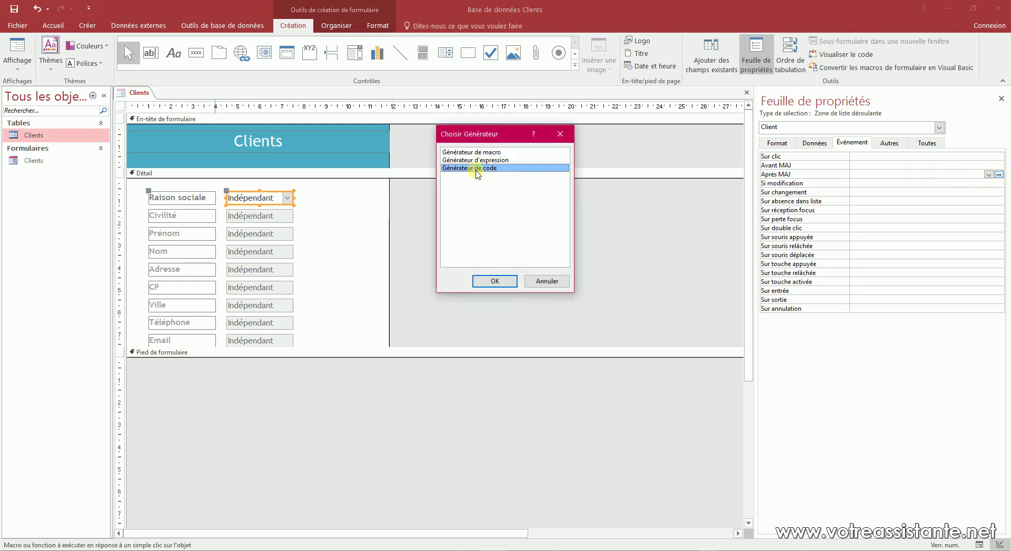
left_click(492, 280)
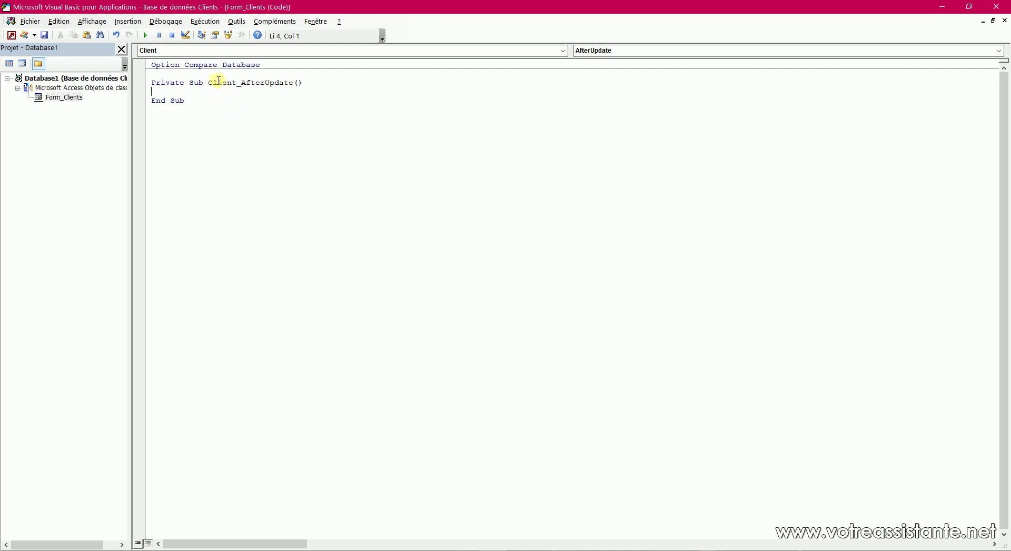
Write the line Civilite = Client.Column(2) in the Client_AfterUpdate procedure
left_click_drag(213, 82, 248, 81)
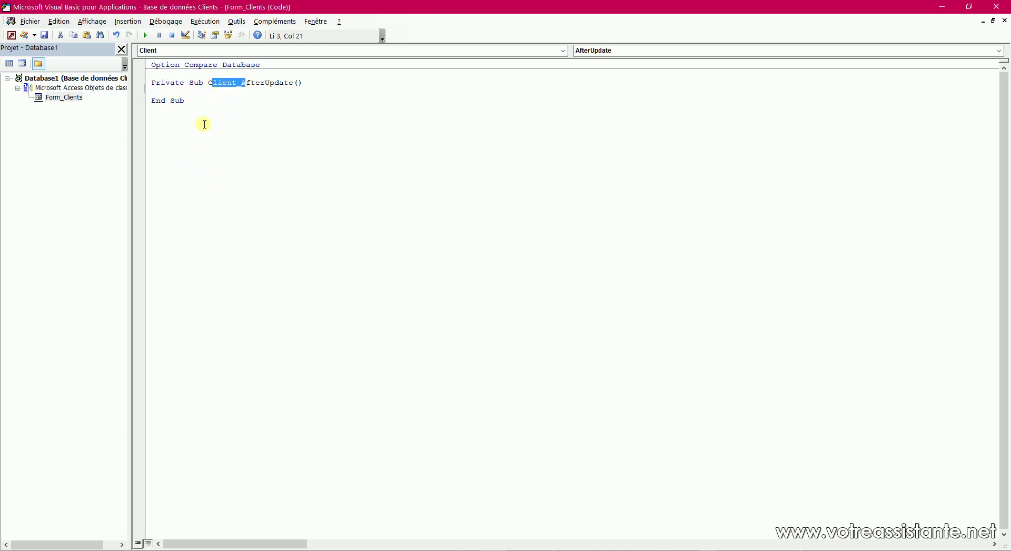
left_click(179, 92)
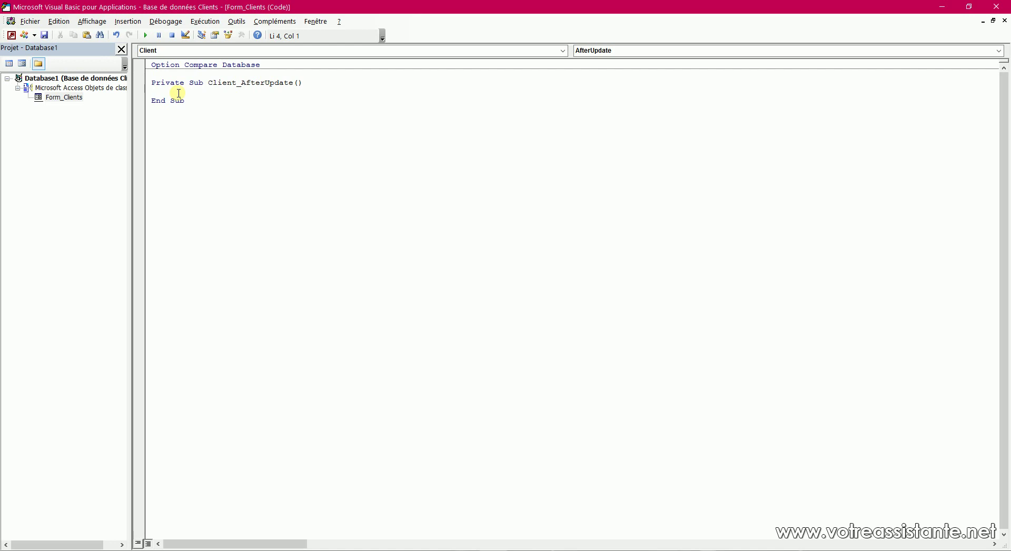
type("Civilite = Client")
type(".column")
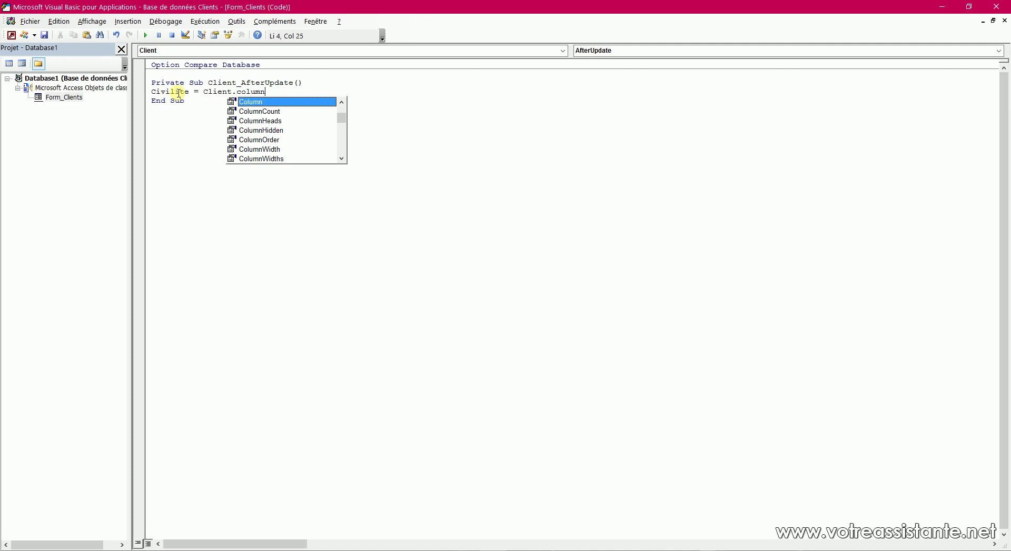
type("(2)")
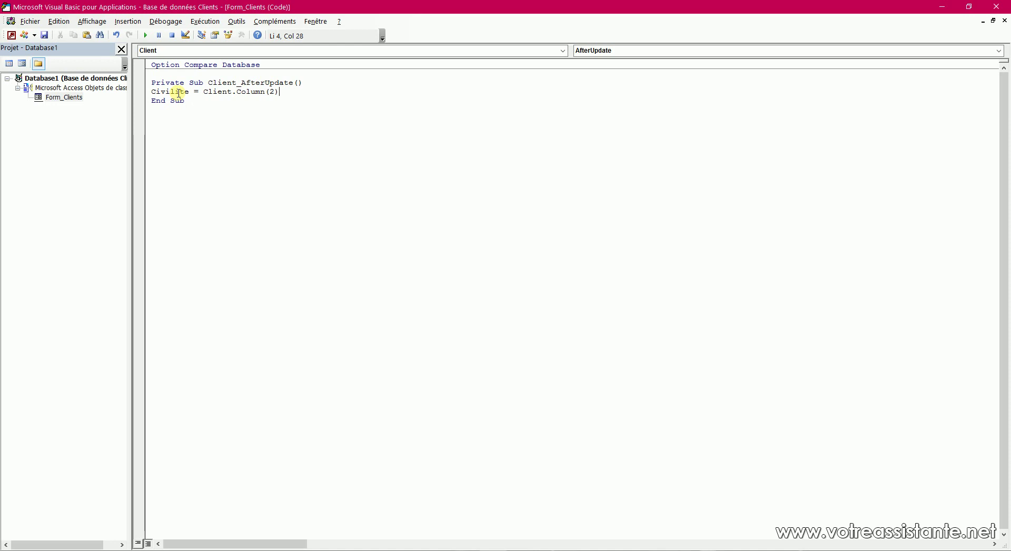
Check the field order in the combo box's Contenu query, and reopen its Après MAJ procedure
left_click(997, 6)
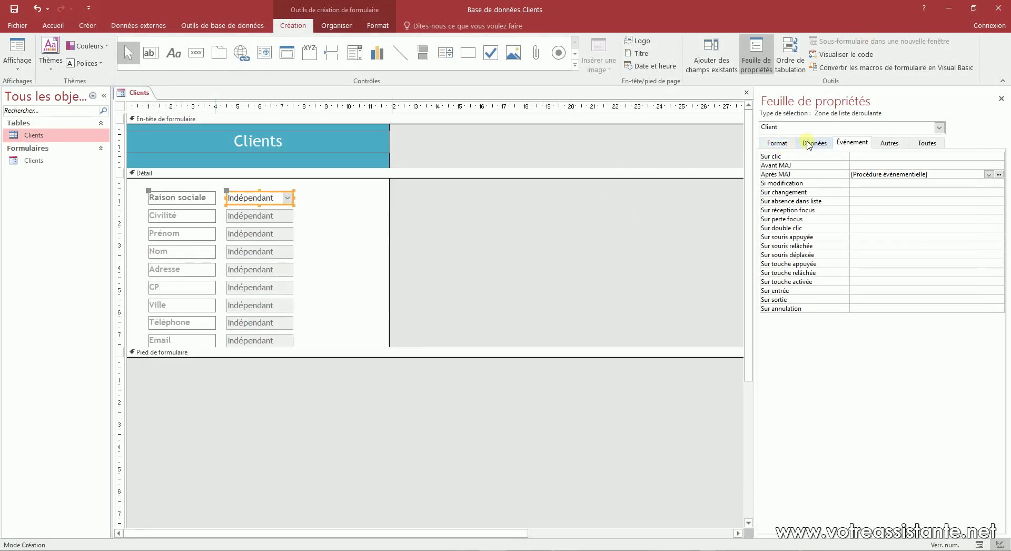
left_click(814, 142)
left_click(1000, 165)
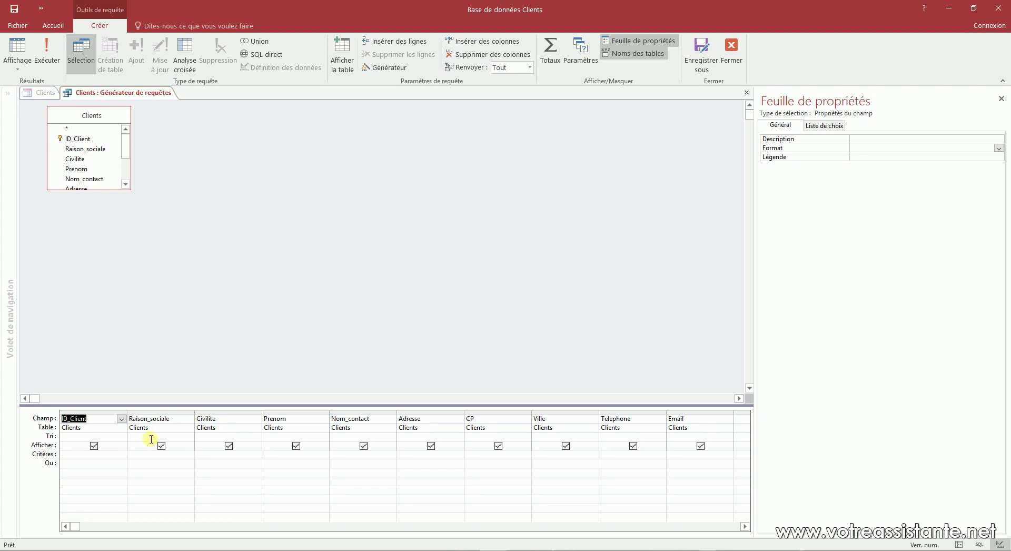
left_click(731, 53)
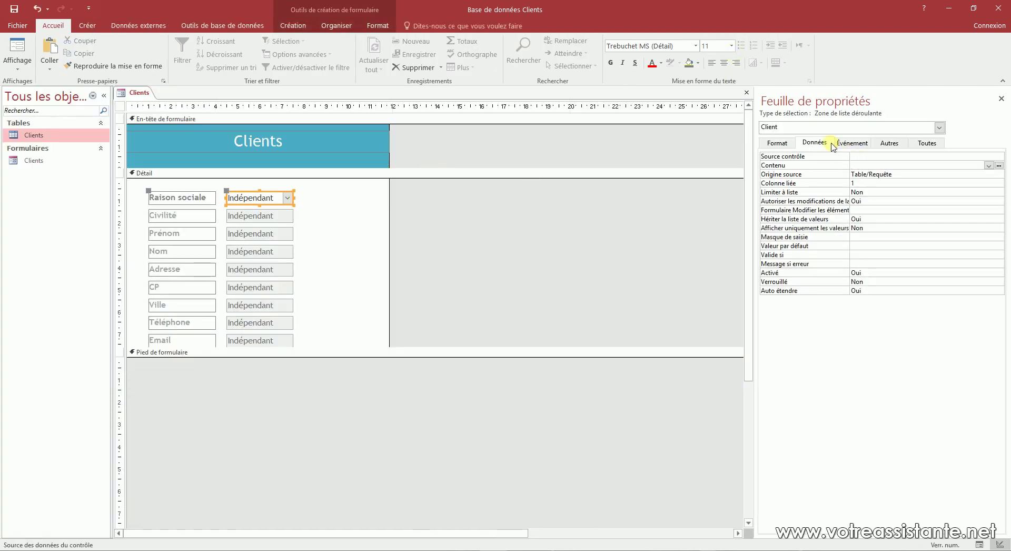
left_click(850, 142)
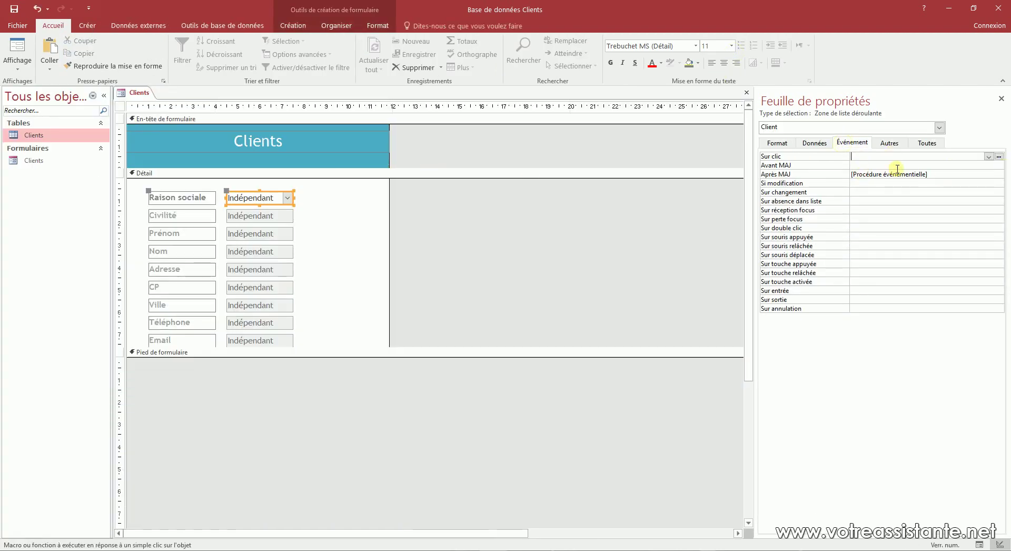
left_click(997, 175)
left_click(998, 174)
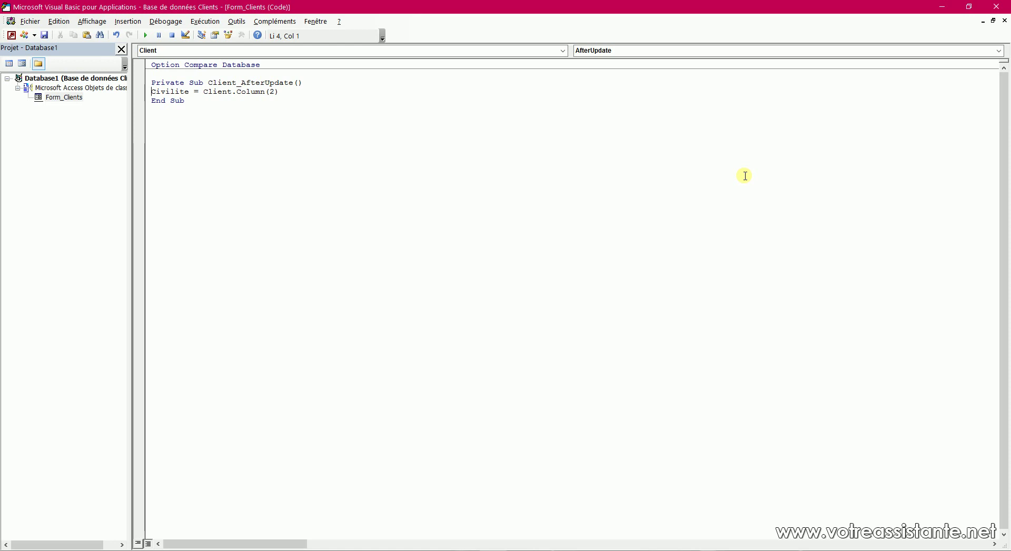
Delete the Column(2) part of the Civilite line and re-enter it using the code completion suggestion
left_click_drag(240, 92, 282, 87)
key("Delete")
type("col")
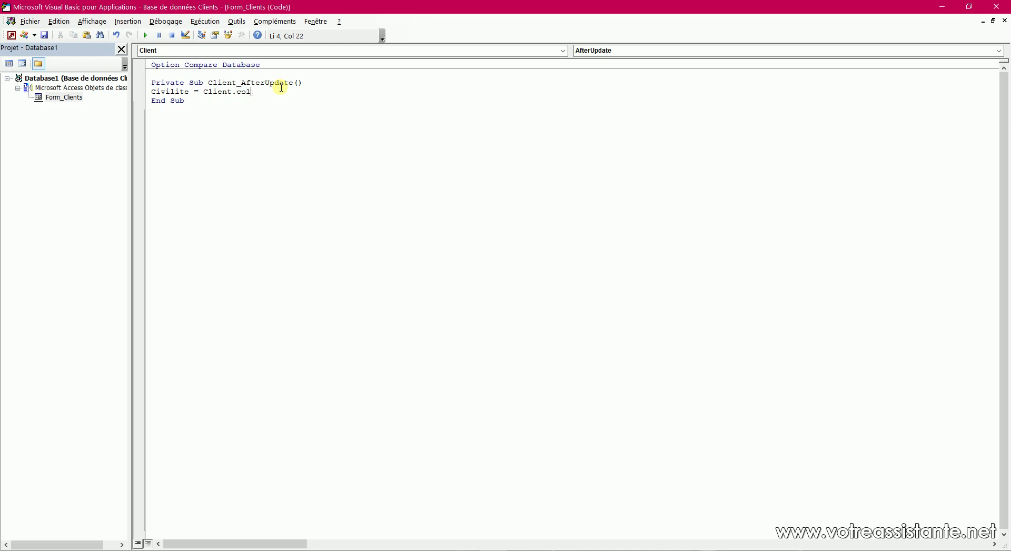
key("BackSpace")
key("BackSpace")
key("BackSpace")
key("ctrl+space")
type("co")
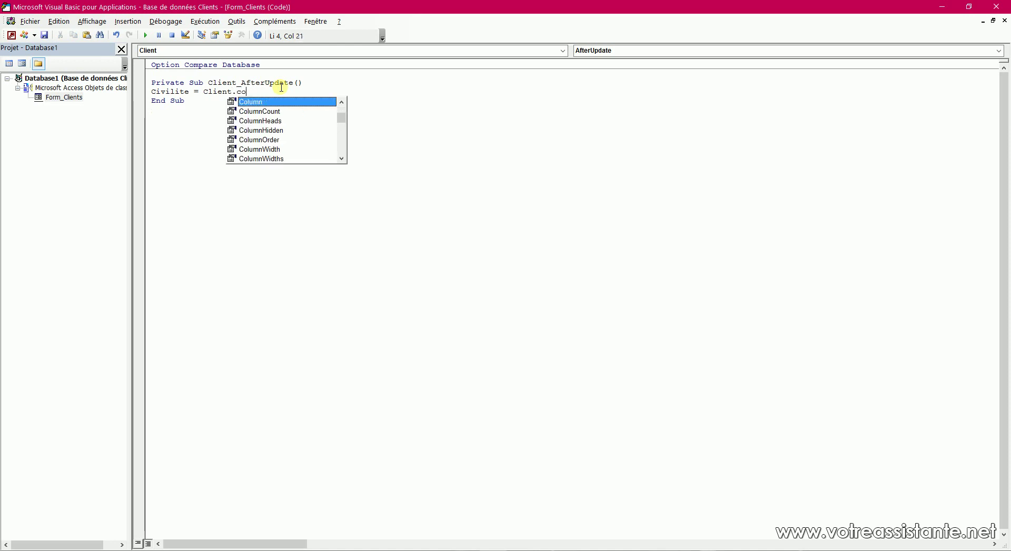
type("l")
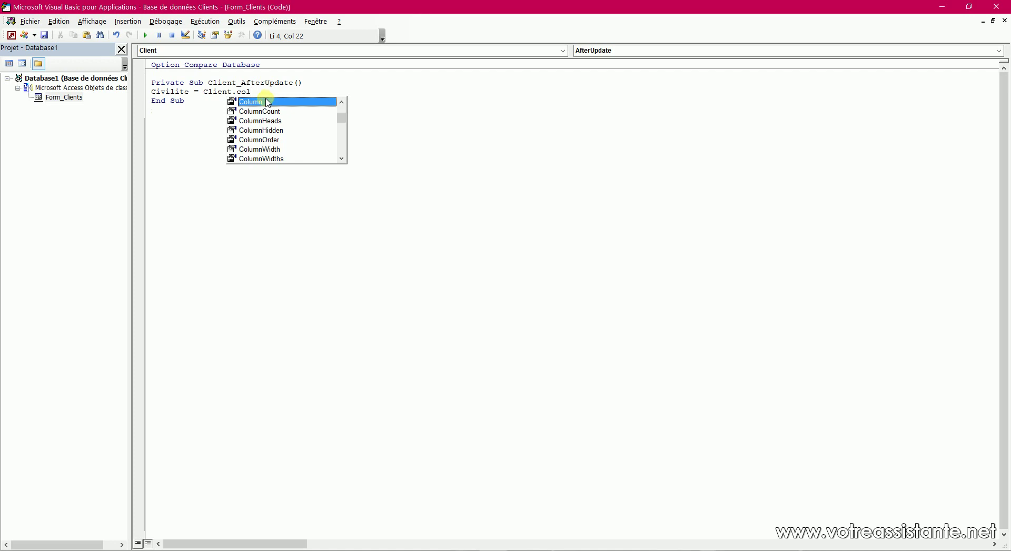
double_click(266, 101)
type("(2)")
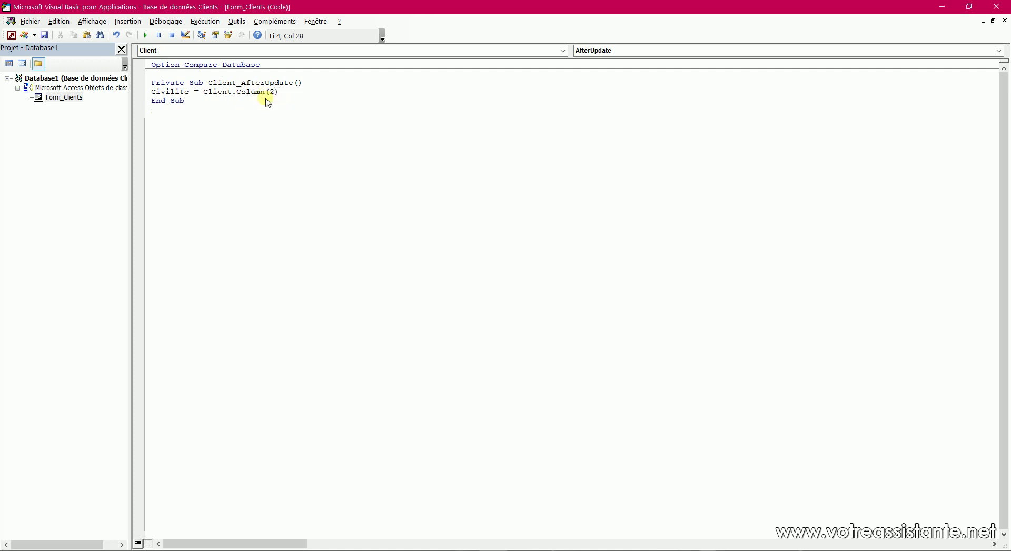
Add the lines Prenom and Nom_contact = below the Civilite assignment
key("Return")
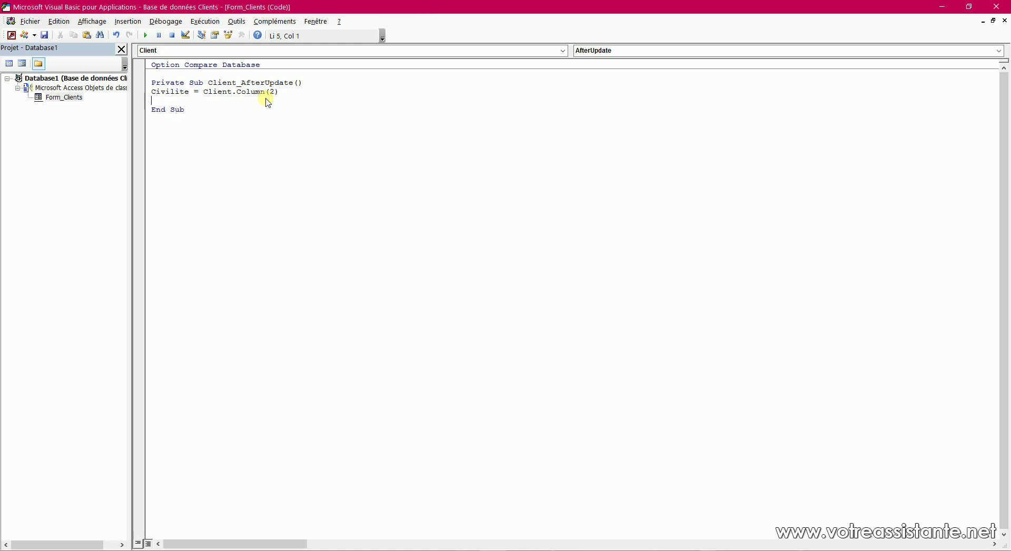
type("Prenom")
key("Return")
type("Nom_contact =")
key("Return")
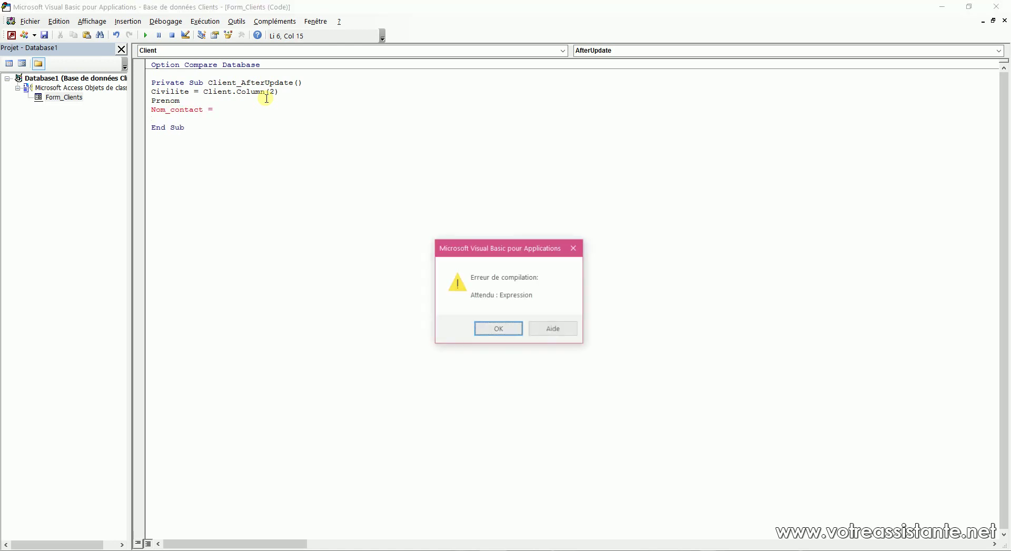
left_click(485, 329)
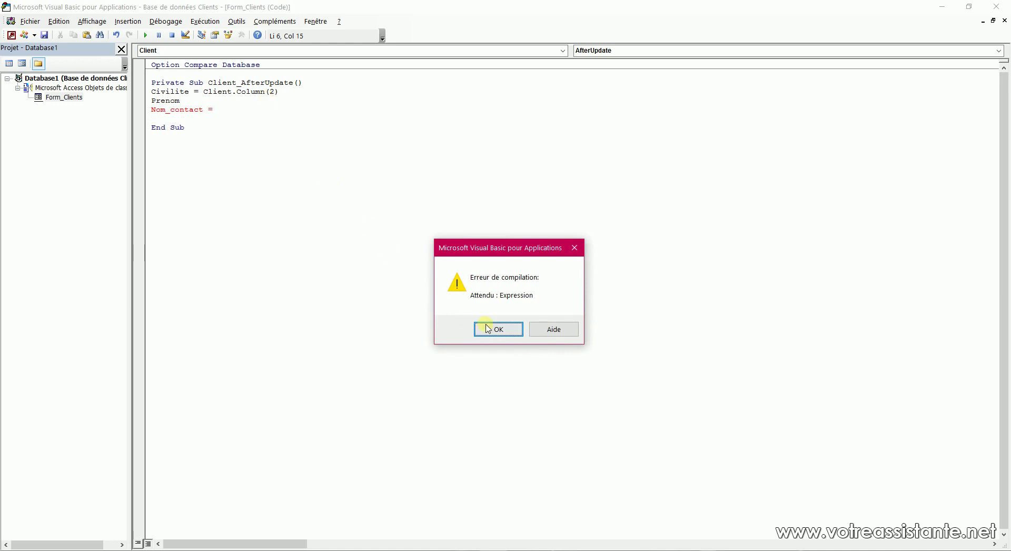
Add the lines Adresse, CP, Ville, Telephone and Email below the Nom_contact line
left_click(185, 127)
left_click(188, 117)
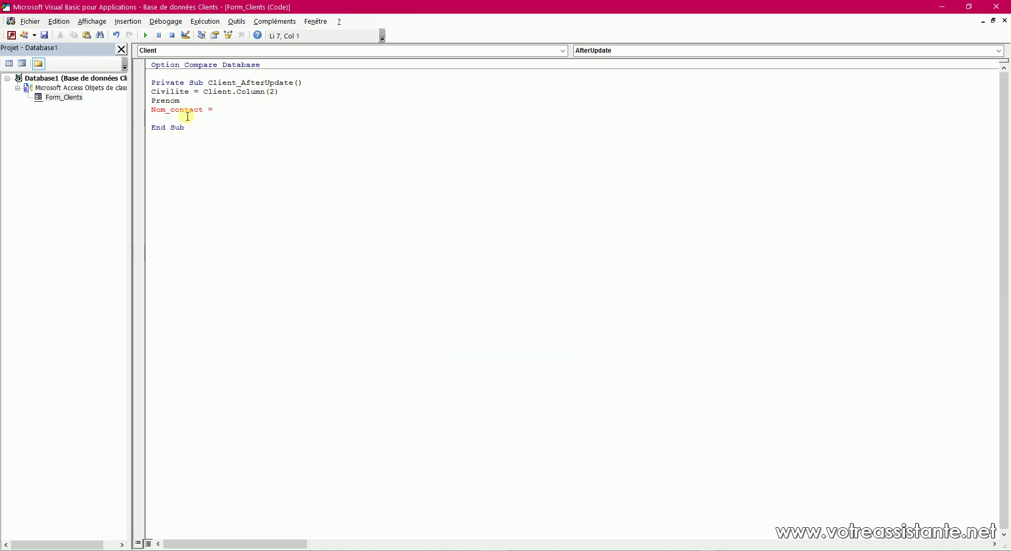
type("Adresse")
key("Return")
type("CP")
key("Return")
type("Ville")
key("Return")
type("Telephone")
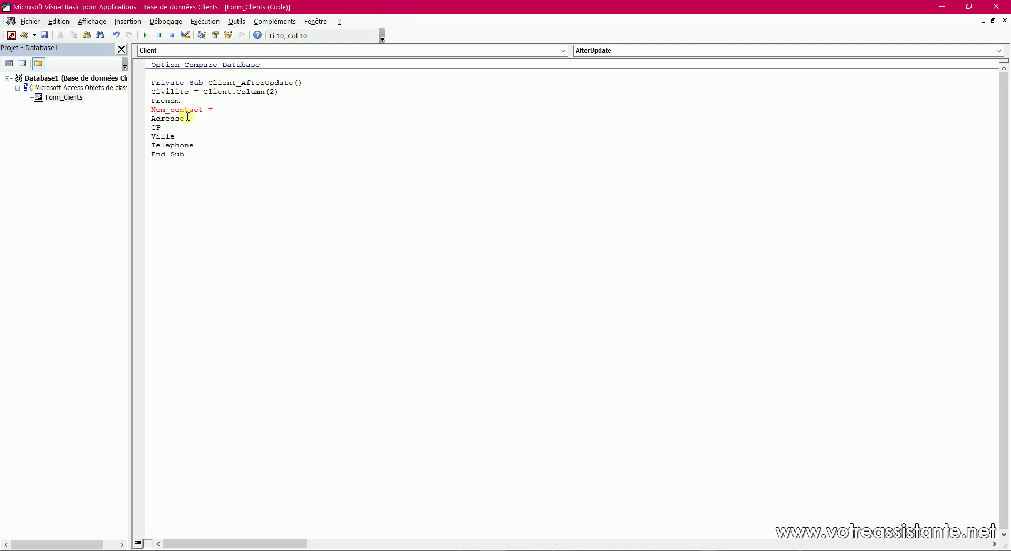
key("Return")
type("Email")
Copy = Client.Column(2) from the Civilite line to complete the Prenom, Nom_contact and Adresse lines
left_click_drag(304, 92, 197, 90)
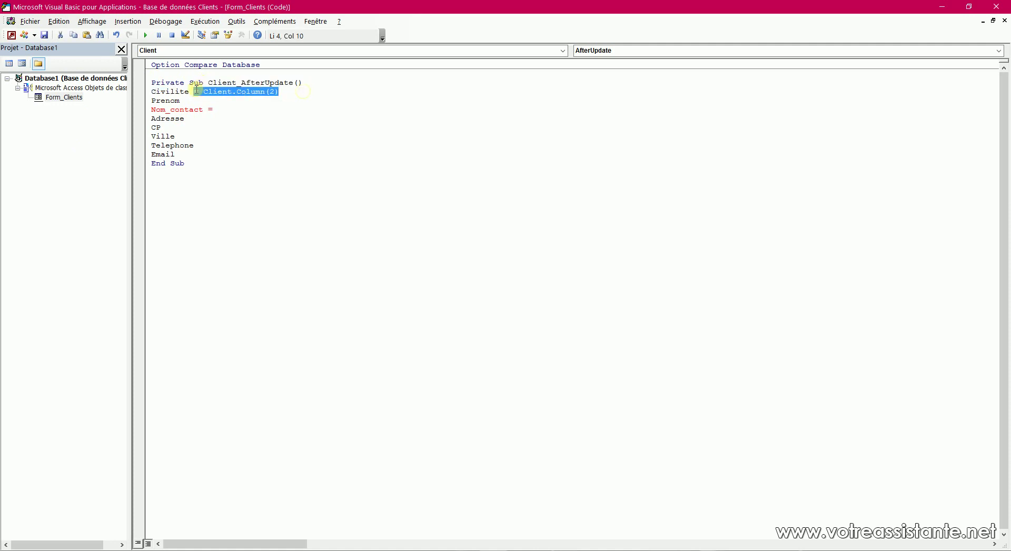
key("ctrl+c")
left_click(195, 100)
key("ctrl+v")
left_click(219, 109)
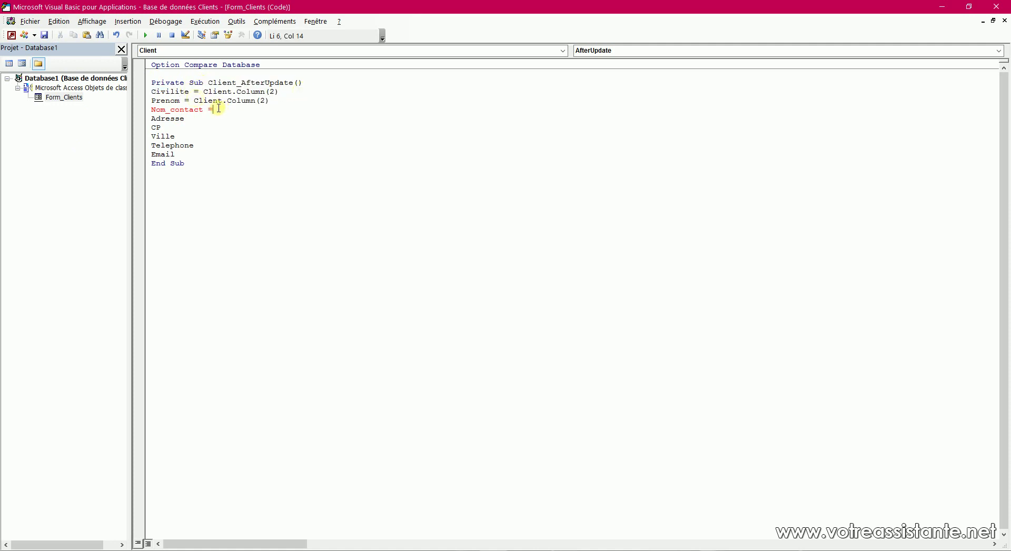
key("ctrl+v")
left_click(198, 119)
key("ctrl+v")
Paste the copied Client.Column(2) assignment onto the CP, Ville, Telephone and Email lines
left_click(198, 128)
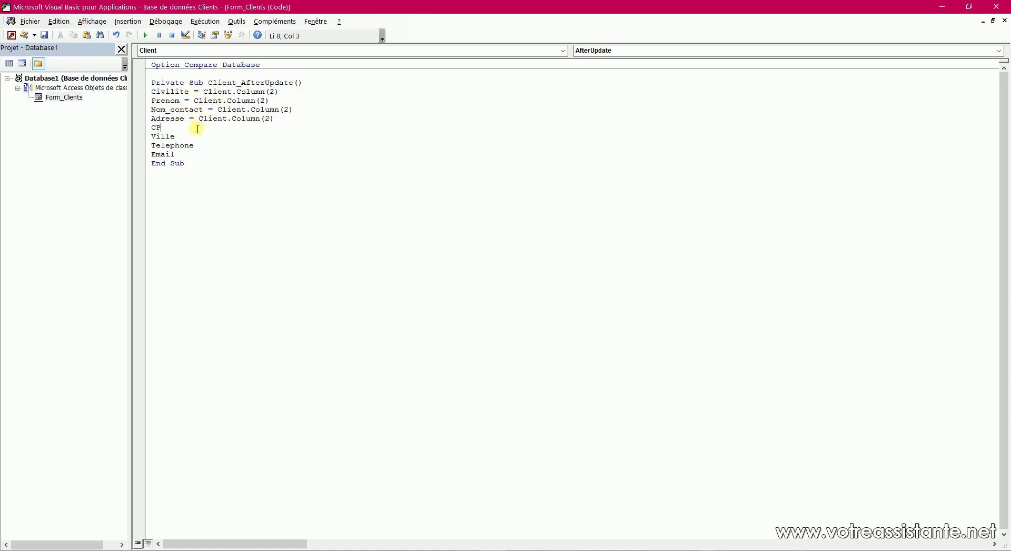
key("ctrl+v")
left_click(198, 137)
key("ctrl+v")
left_click(204, 145)
key("ctrl+v")
left_click(206, 154)
key("ctrl+v")
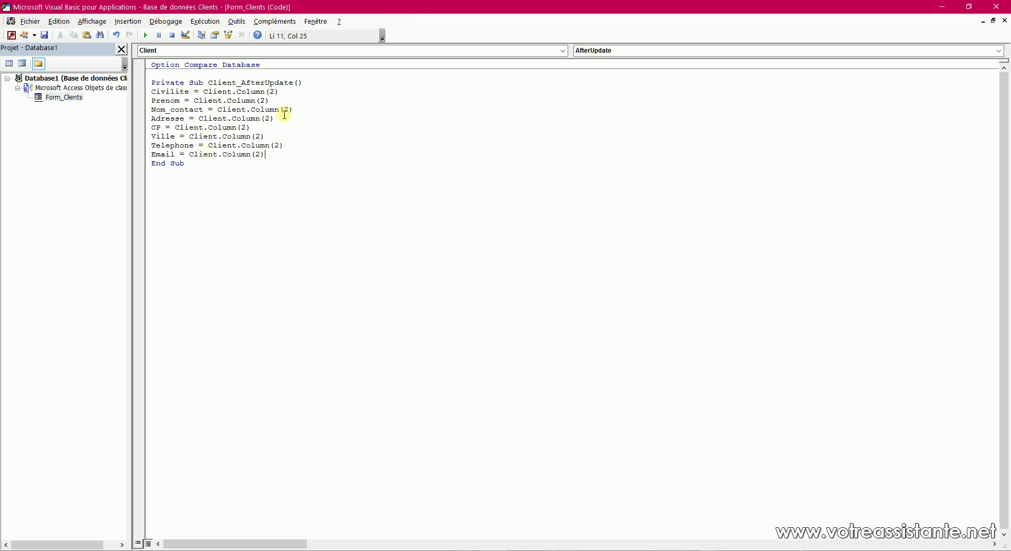
Set the column indexes to 3 for Prenom, 4 for Nom_contact and 5 for Adresse
double_click(264, 101)
type("3")
double_click(286, 110)
type("4")
left_click(270, 119)
double_click(268, 119)
type("5")
Set the column indexes to 6 for CP, 7 for Ville, 8 for Telephone and 9 for Email, and close the code editor
double_click(245, 127)
type("6")
double_click(260, 136)
type("7")
double_click(274, 146)
type("8")
double_click(258, 154)
type("9")
left_click(320, 177)
left_click(996, 7)
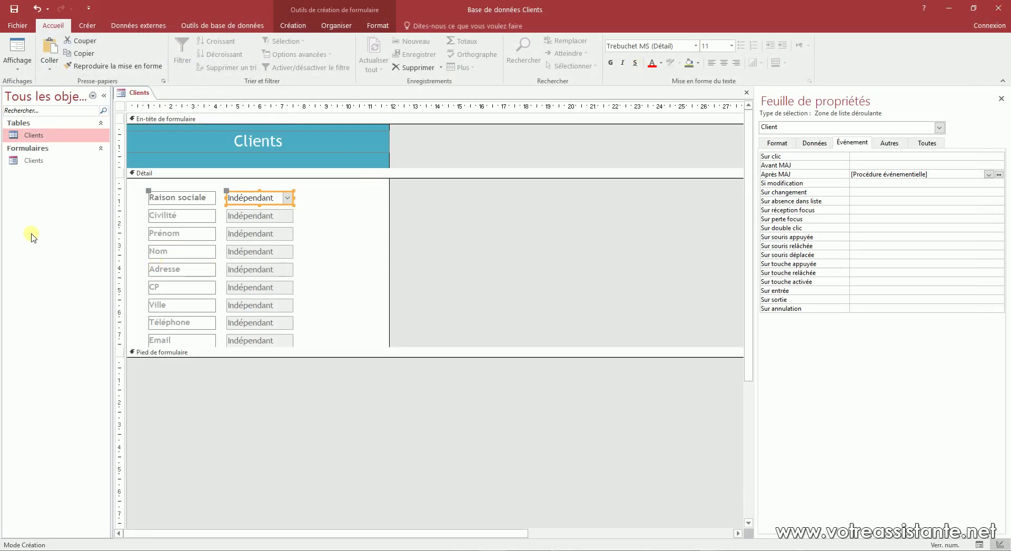
Test the event procedure in form view by choosing entry 4 in the Raison sociale list, and return to design view
left_click(12, 45)
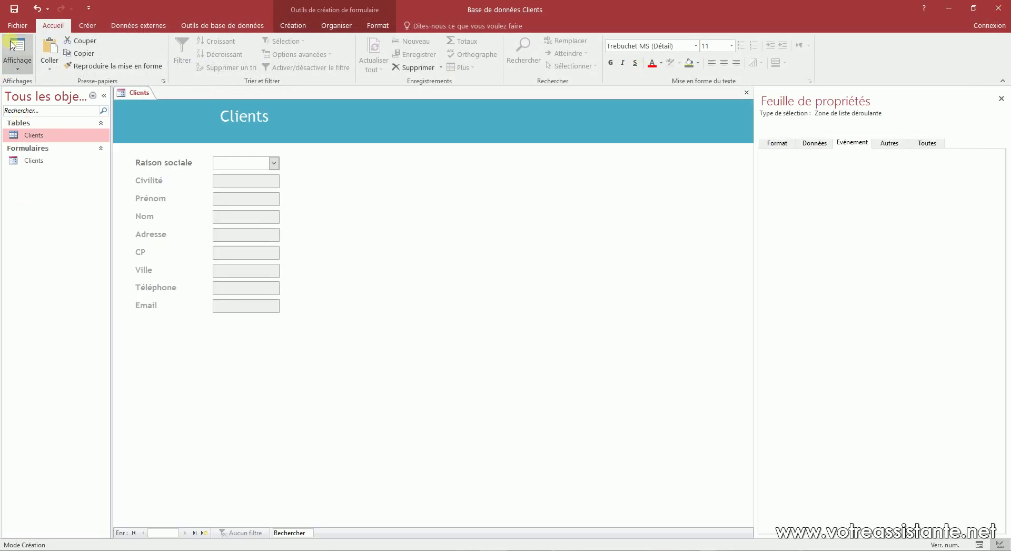
left_click(274, 163)
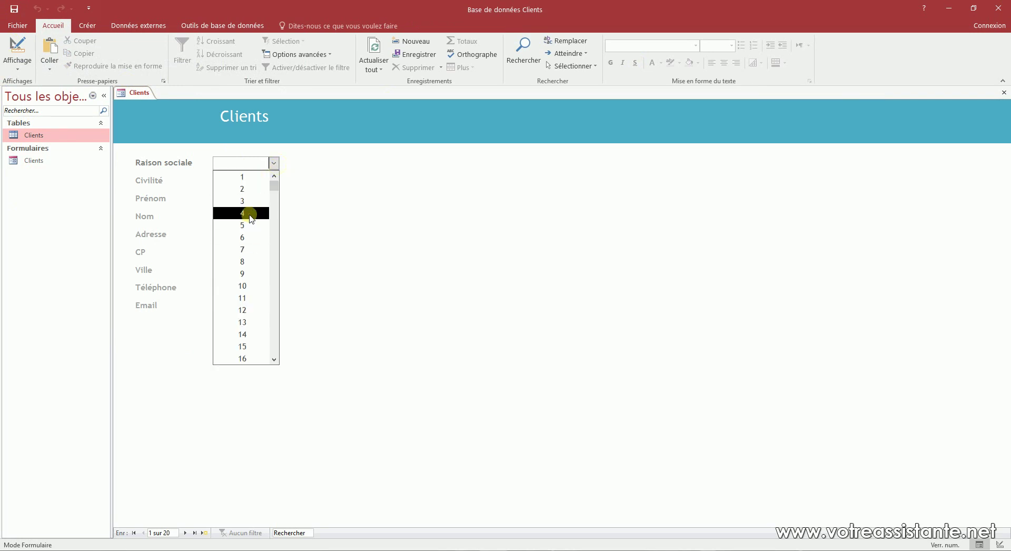
left_click(259, 213)
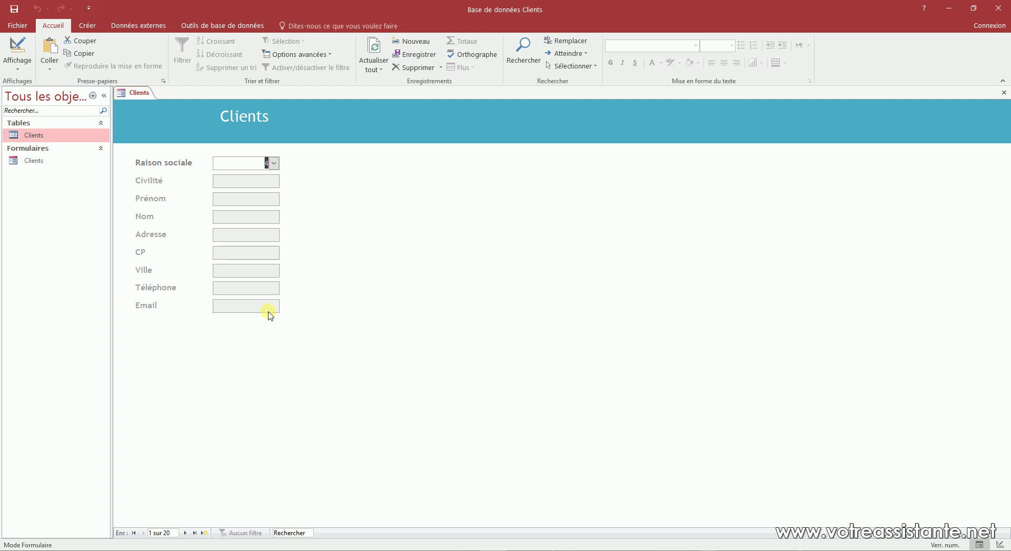
left_click(274, 164)
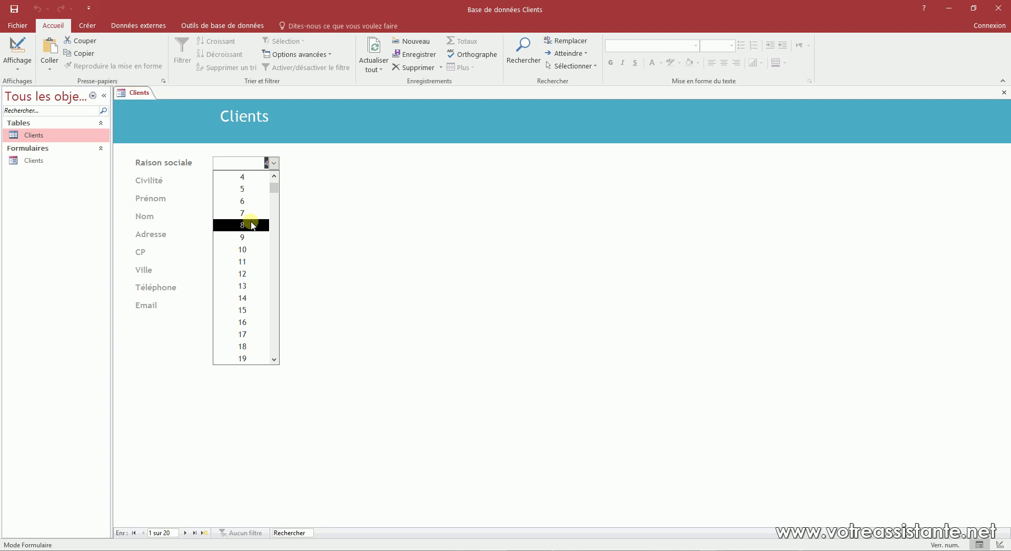
left_click(20, 48)
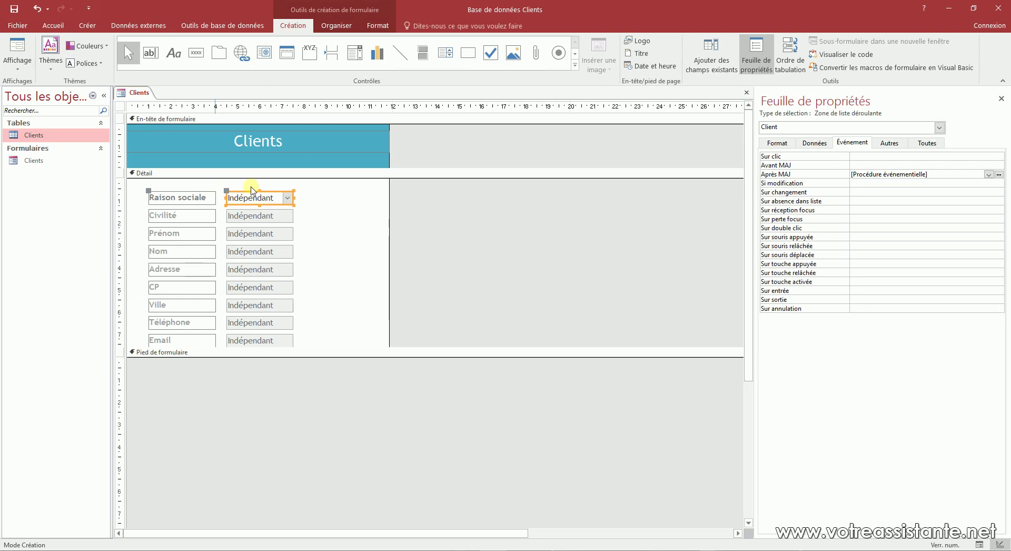
Set the number of columns of the Raison sociale combo box to 10
left_click(763, 143)
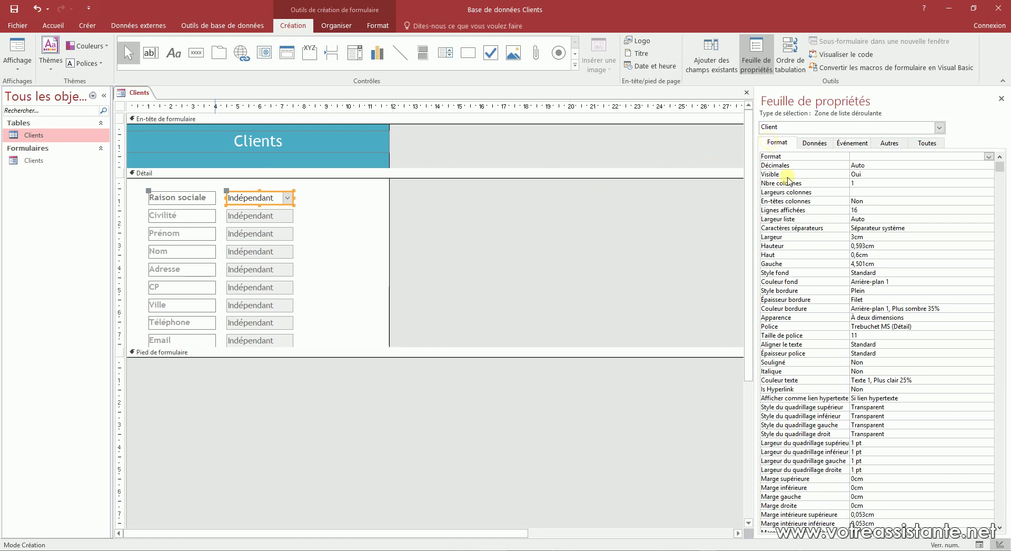
left_click(858, 183)
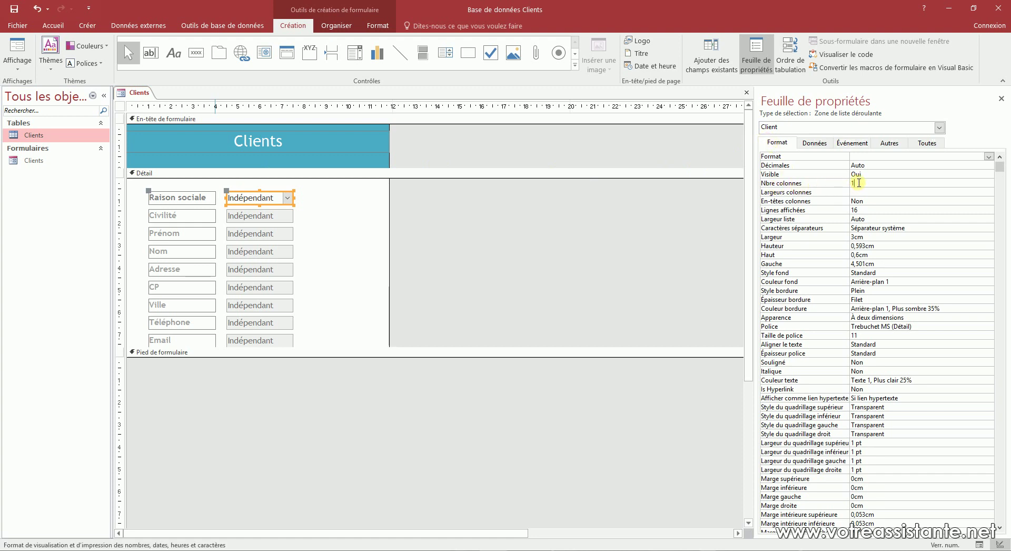
left_click(839, 183)
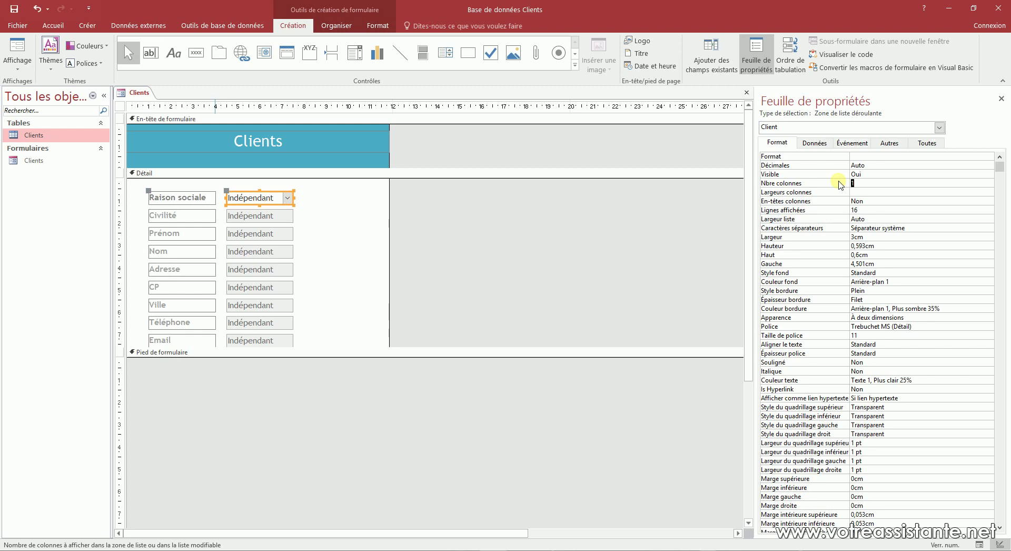
type("10")
Test the combo box in form view by choosing entry 7 in the Raison sociale list, and return to design view
left_click(17, 48)
left_click(274, 163)
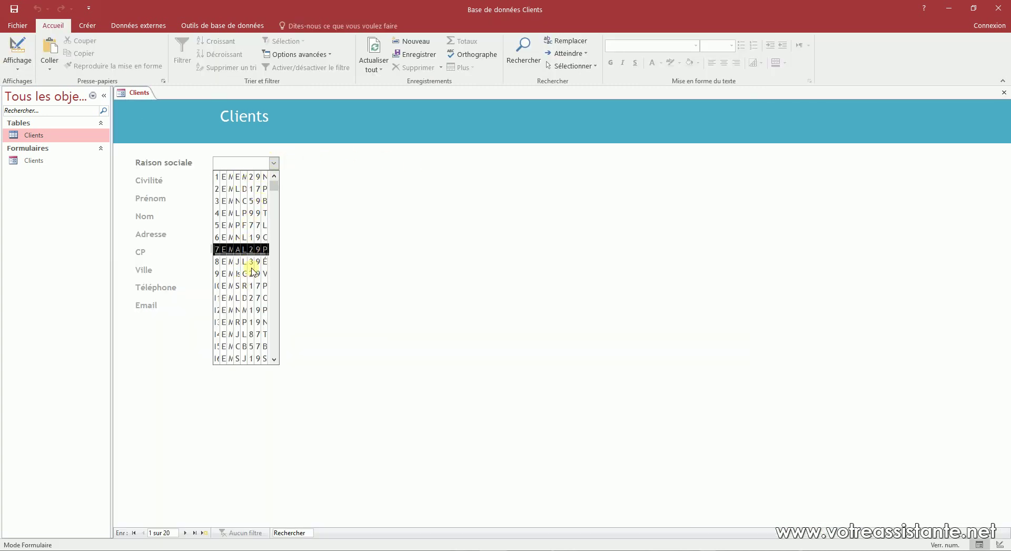
left_click(246, 249)
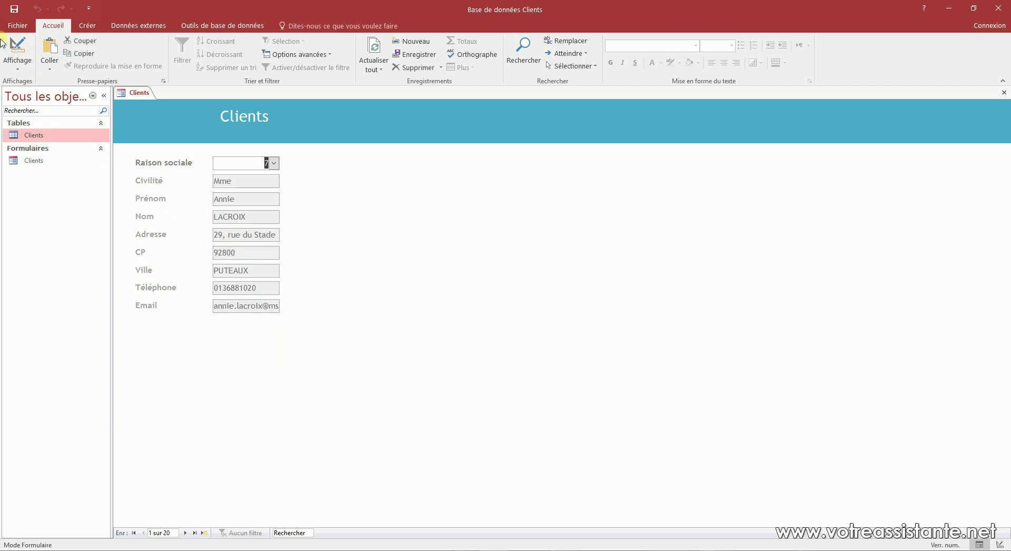
left_click(17, 48)
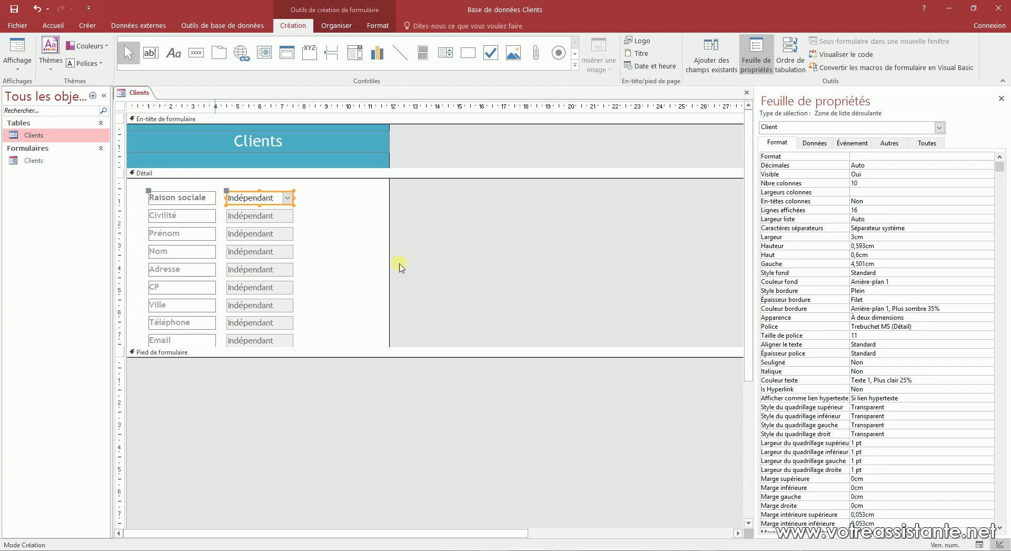
Set the combo box's column widths to 3 cm for each of the ten columns
left_click(860, 192)
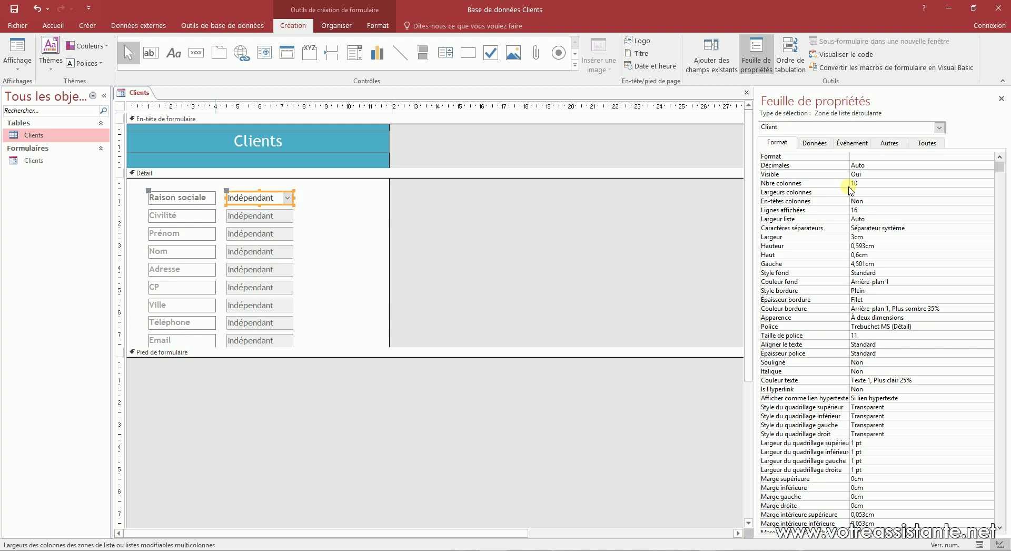
type("3;3;3;3;3;3;3;3;3;")
type("3")
Limit the combo box's drop-down list to 5 displayed rows and set the list width to 30 cm
left_click(875, 201)
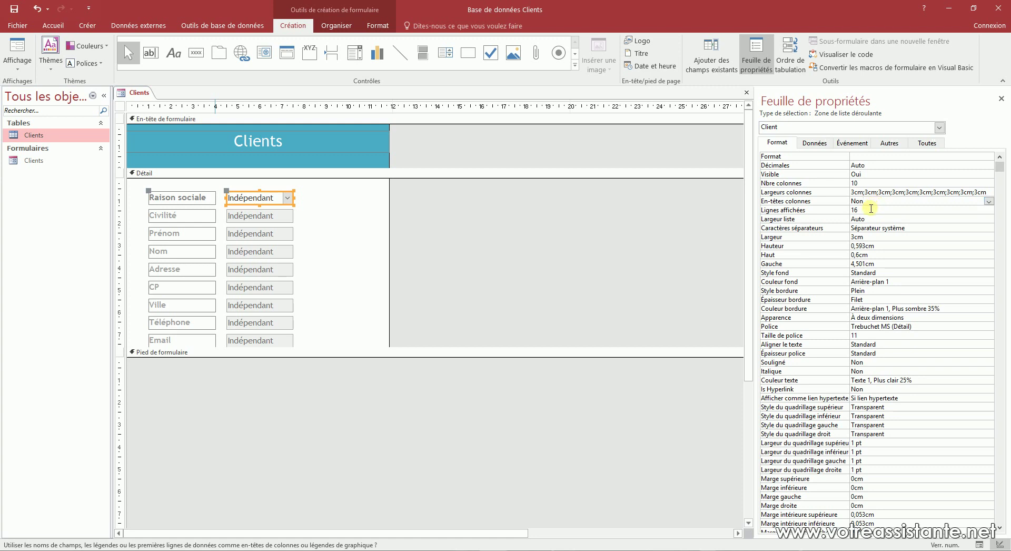
left_click(840, 210)
type("5")
key("Return")
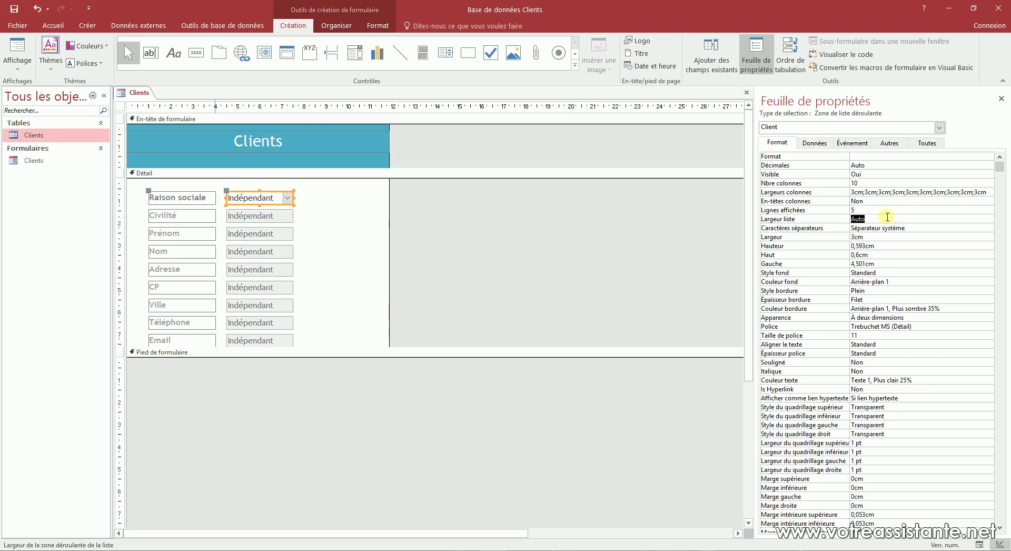
type("30")
key("Return")
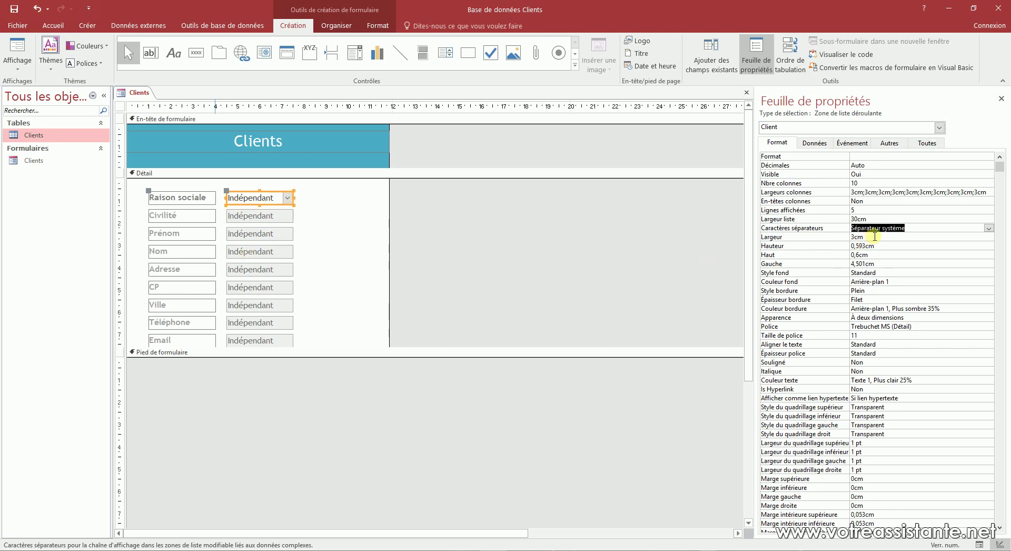
left_click(836, 236)
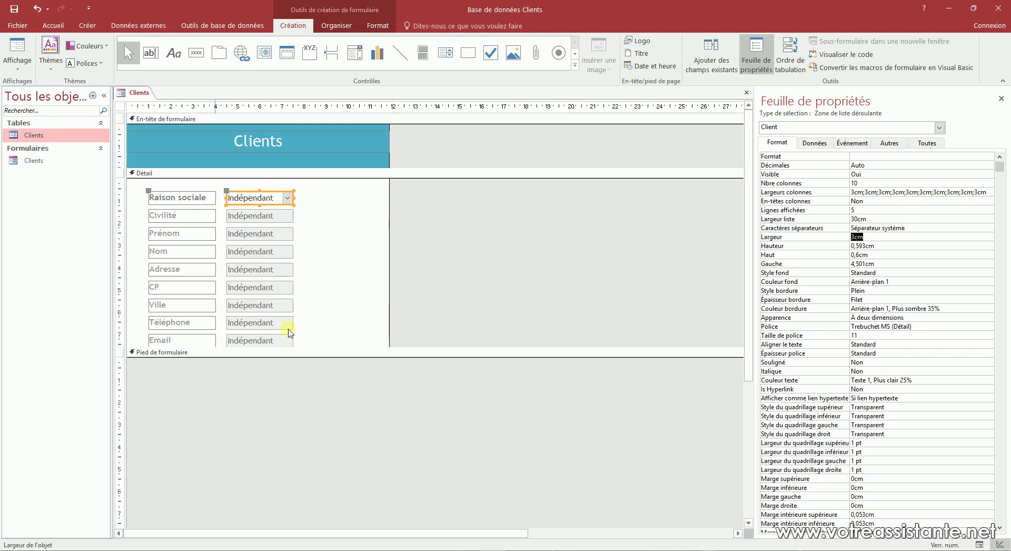
left_click(879, 218)
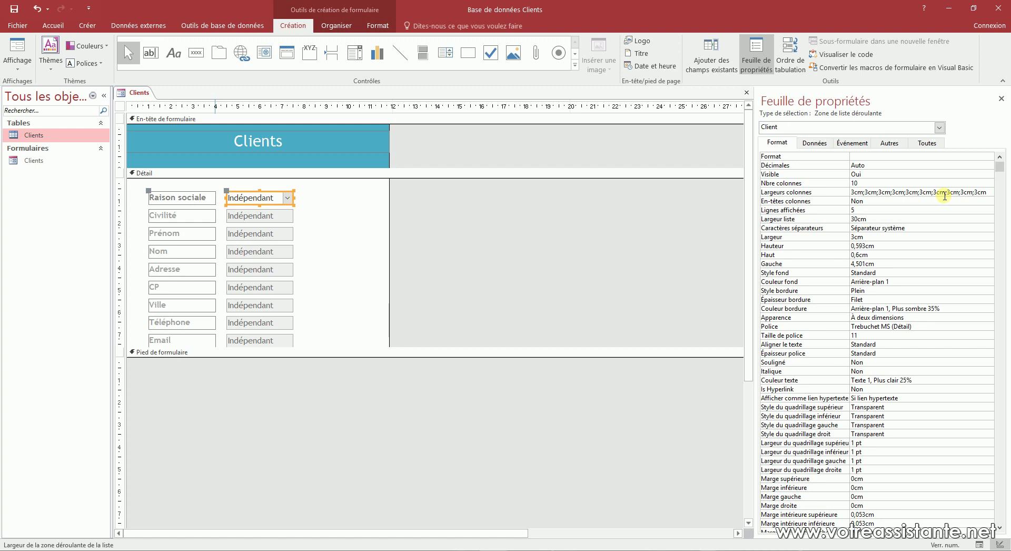
Check the widened list in form view by choosing entry 1 and reopening the list, and return to design view
left_click(17, 49)
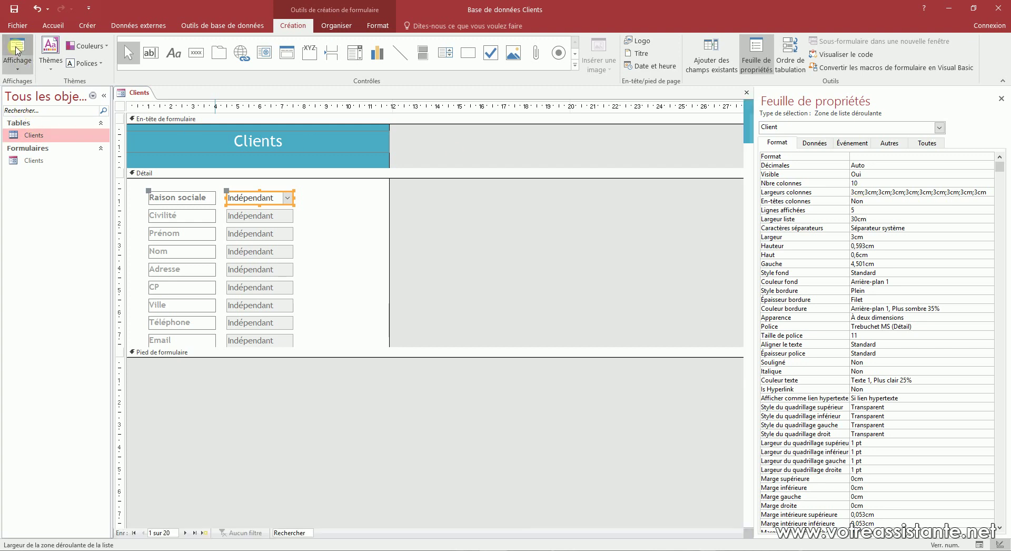
left_click(273, 163)
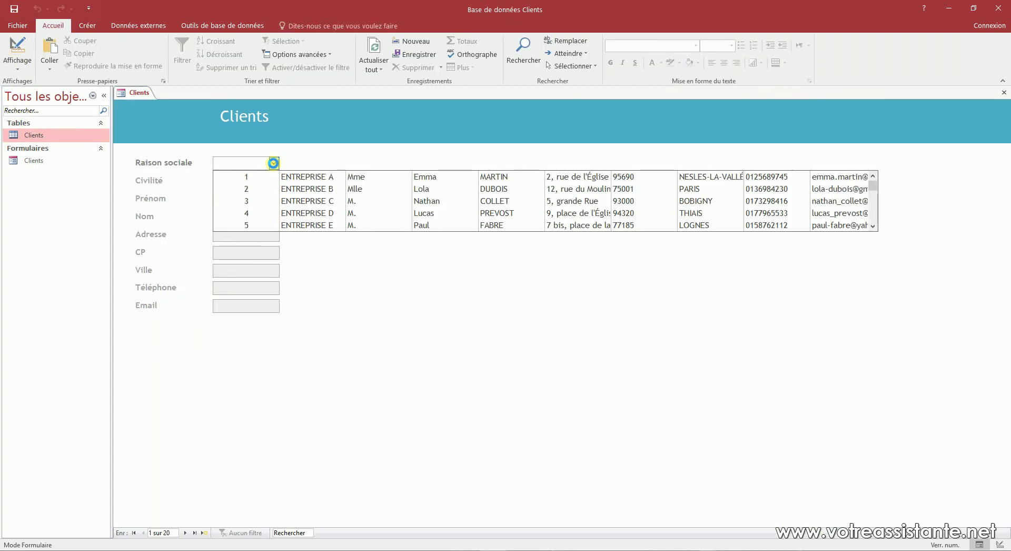
left_click(273, 174)
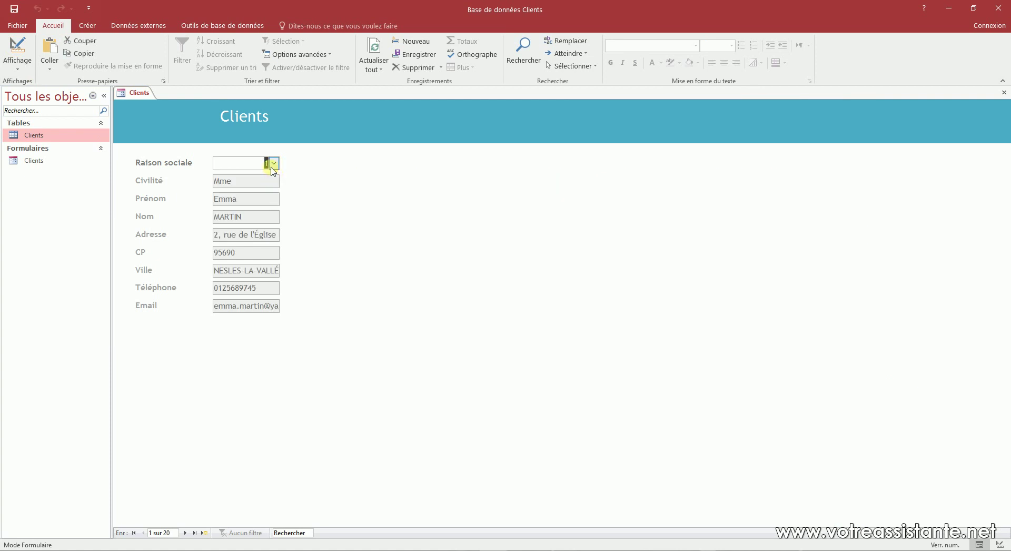
left_click(273, 163)
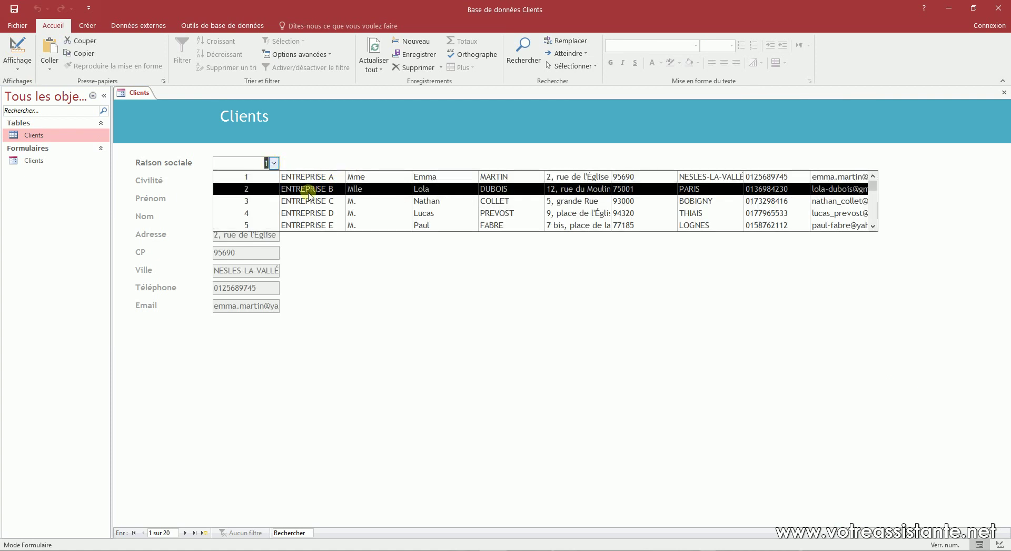
left_click(264, 179)
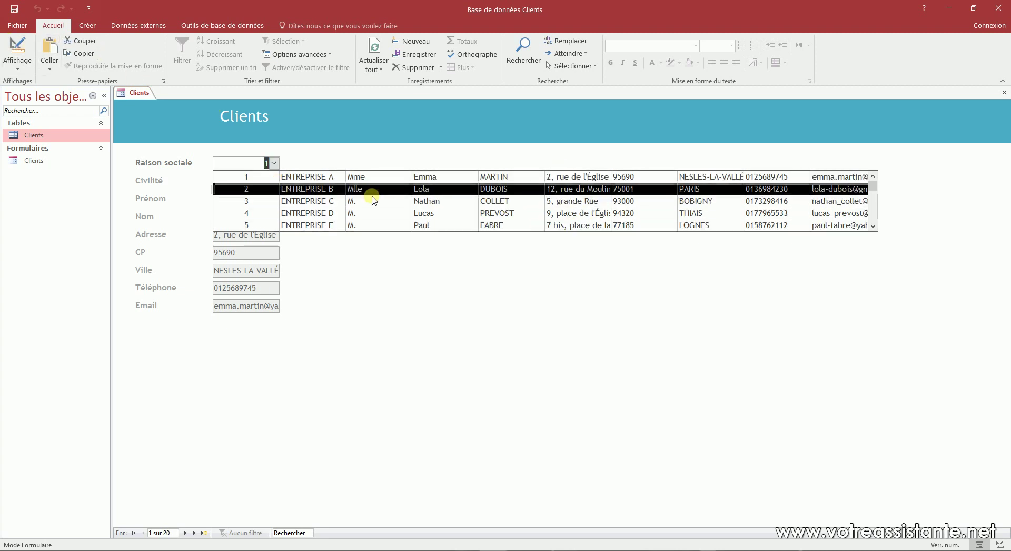
left_click(18, 50)
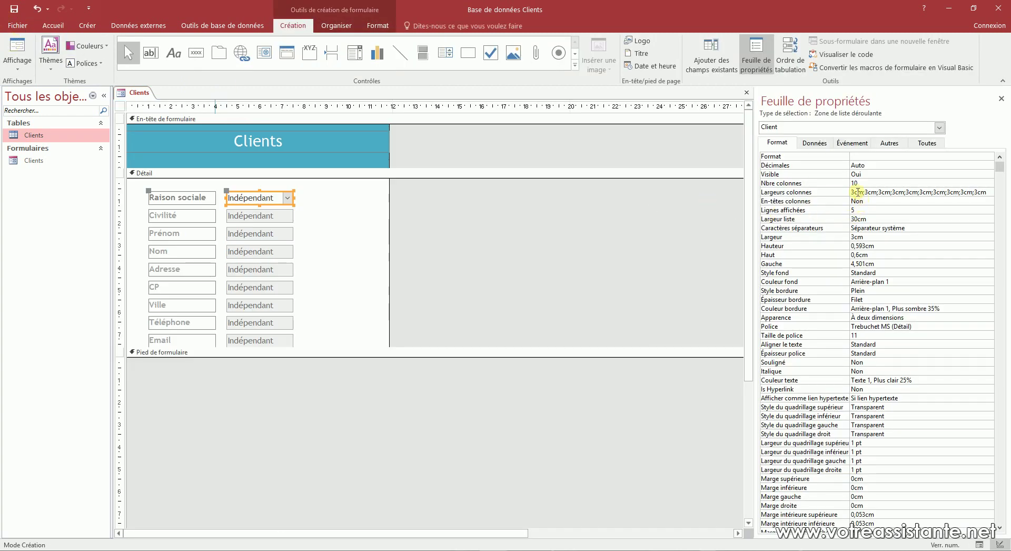
Set the combo box's sixth column width to 6 cm and its list width to 33 cm
left_click(922, 192)
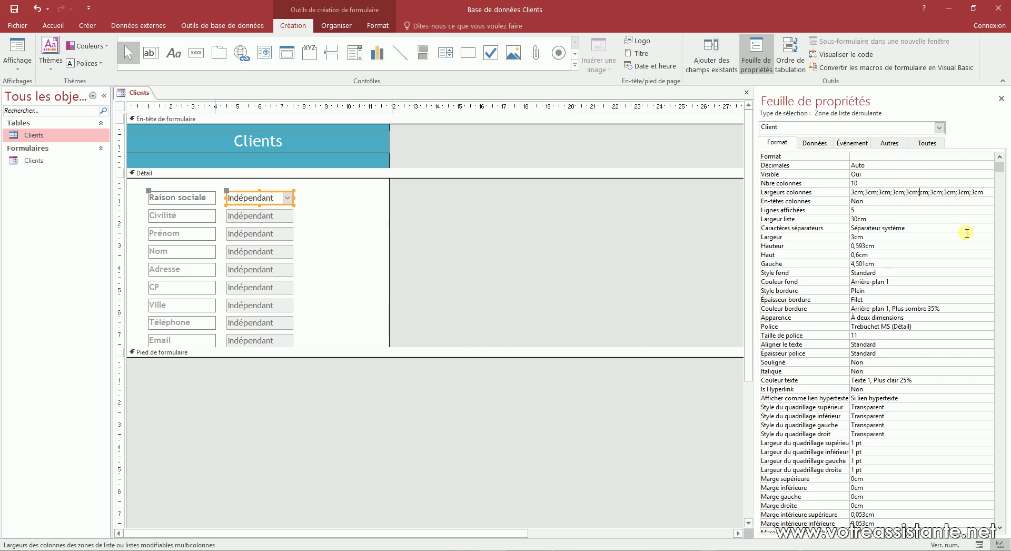
type("6")
key("F2")
left_click(857, 218)
key("BackSpace")
type("3")
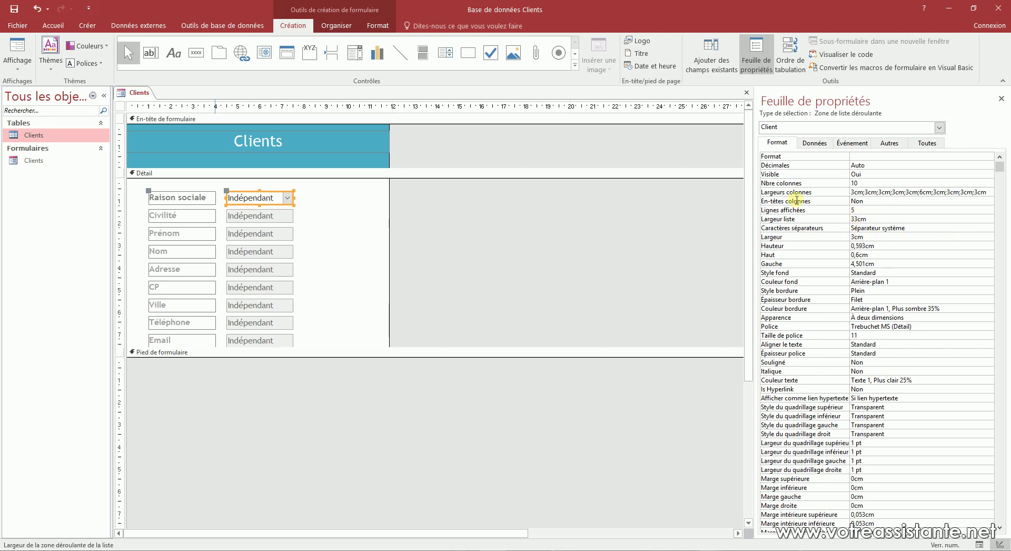
Check the wider address column in form view, choose entry 1 in the Raison sociale list, and return to design view
left_click(17, 48)
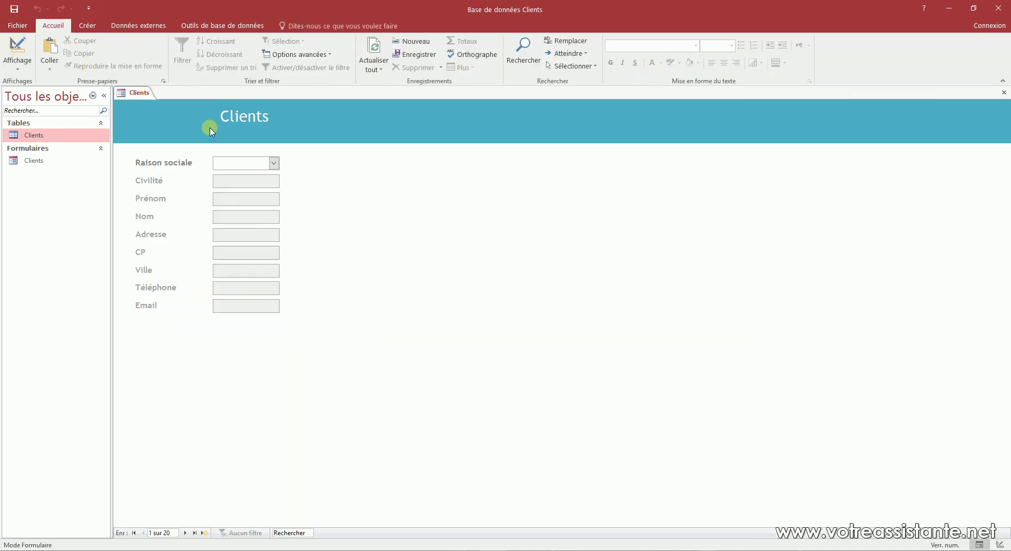
left_click(271, 162)
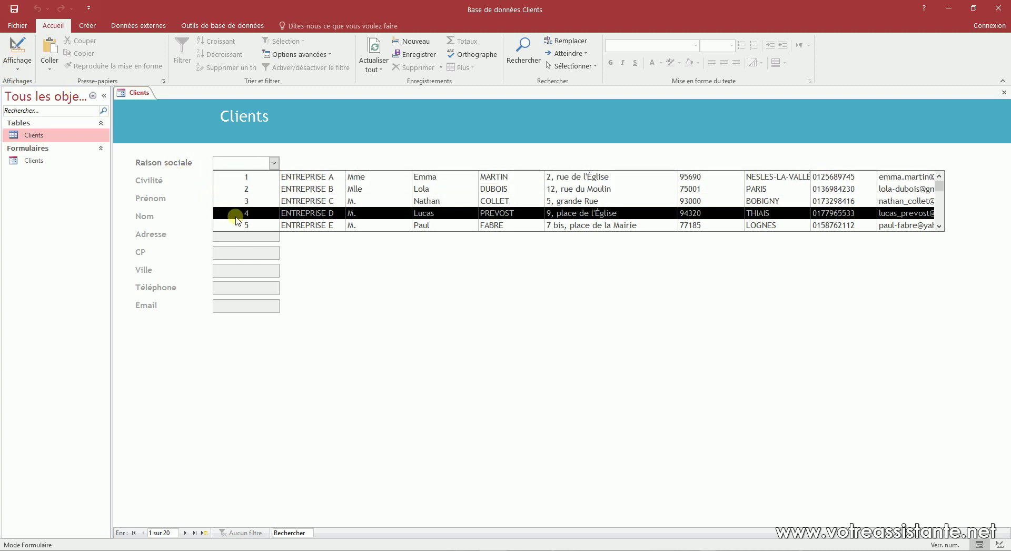
left_click(245, 174)
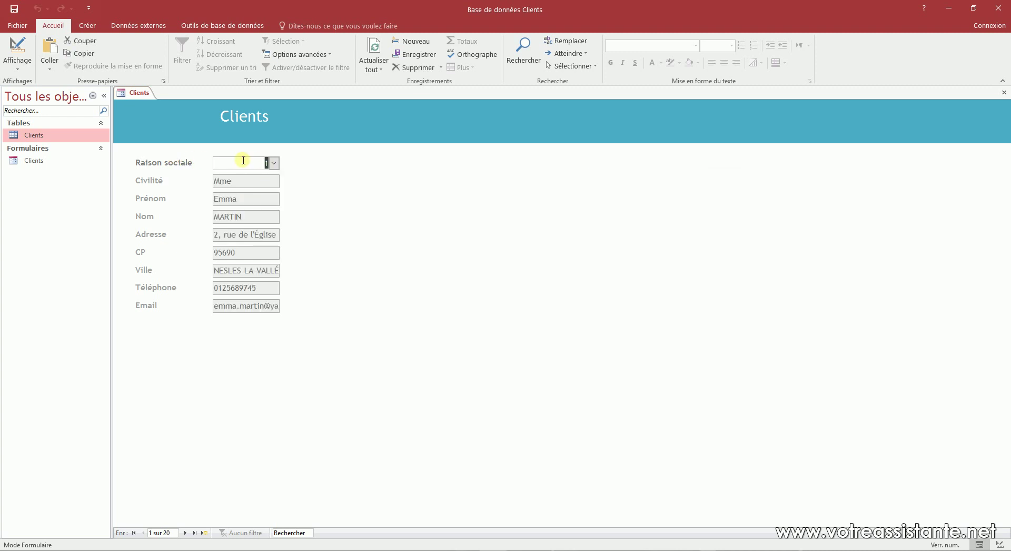
left_click(16, 48)
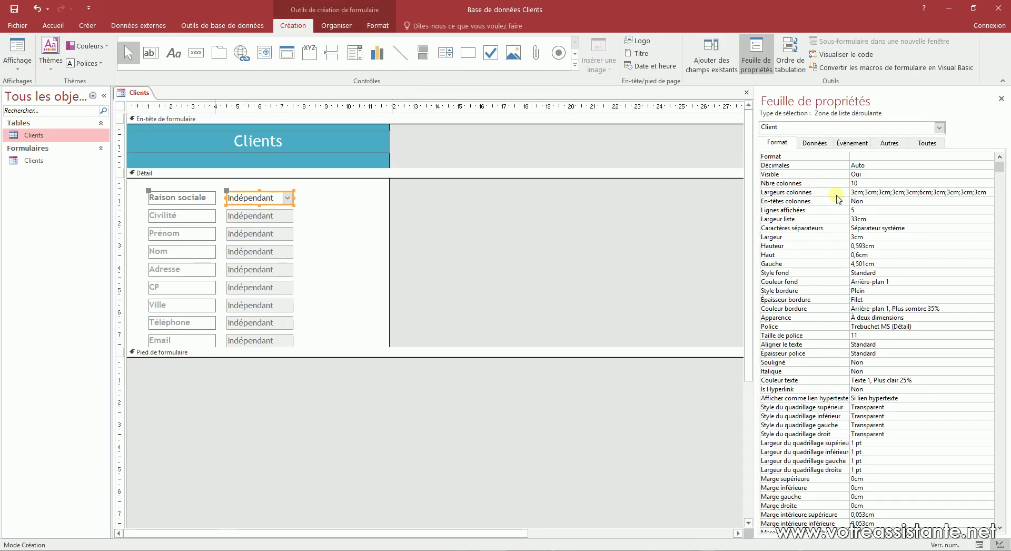
Hide the combo box's first column with a 0 cm width, test it with ENTREPRISE A in form view, and return to design view
left_click(853, 192)
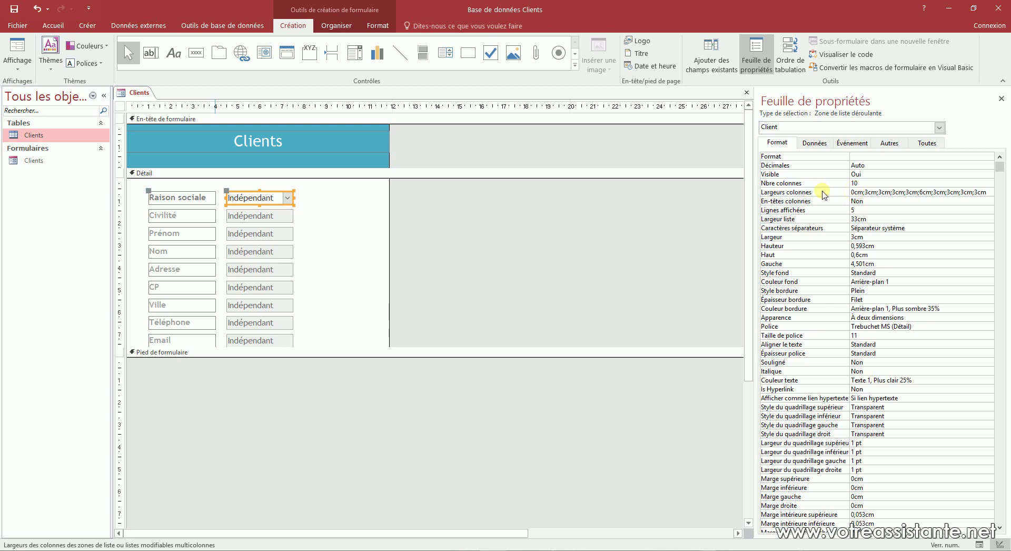
left_click(21, 49)
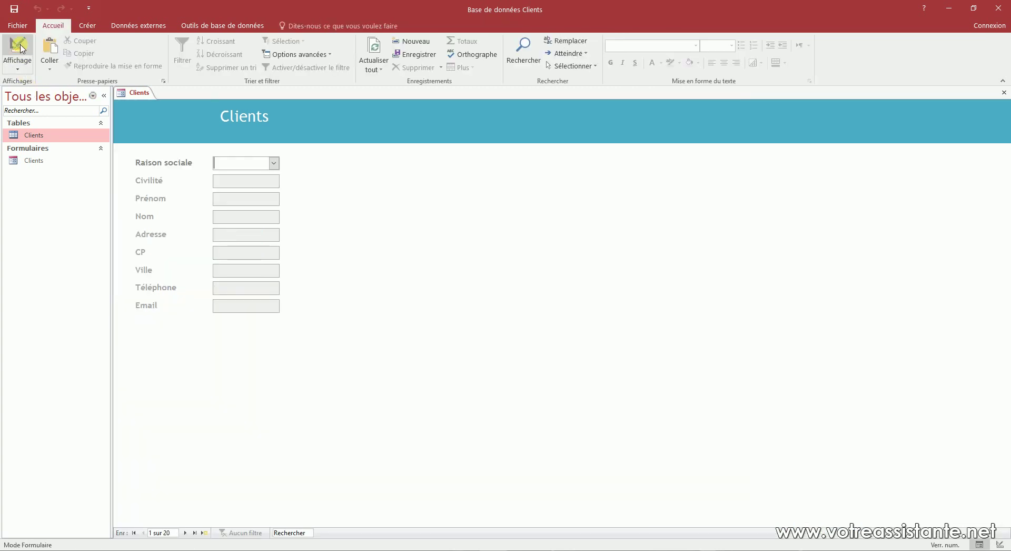
left_click(272, 163)
left_click(268, 177)
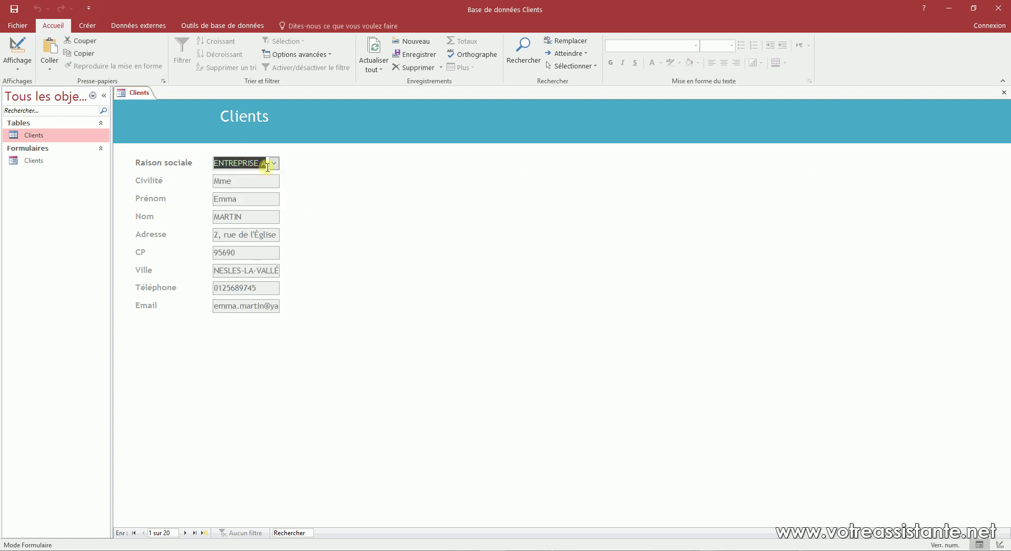
left_click(273, 163)
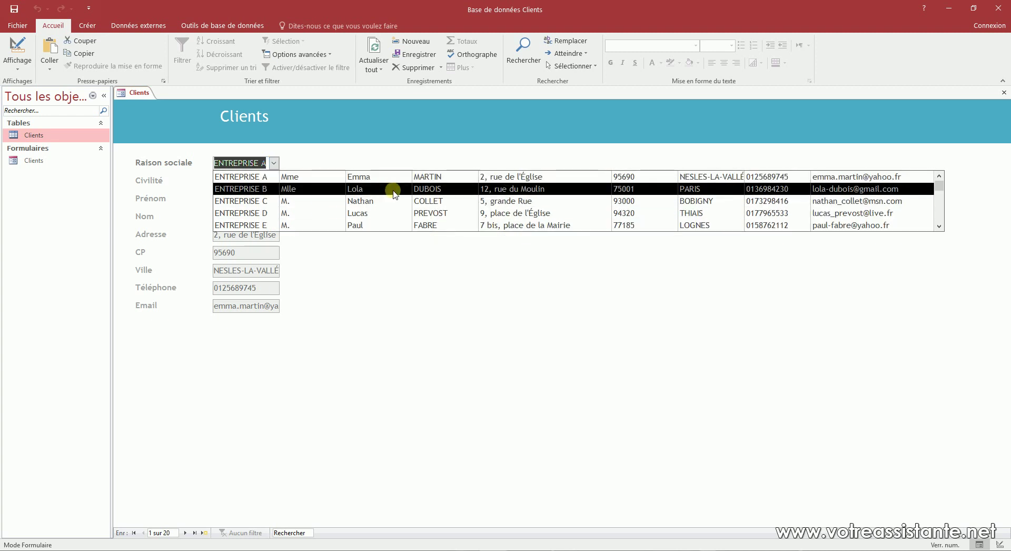
left_click(17, 48)
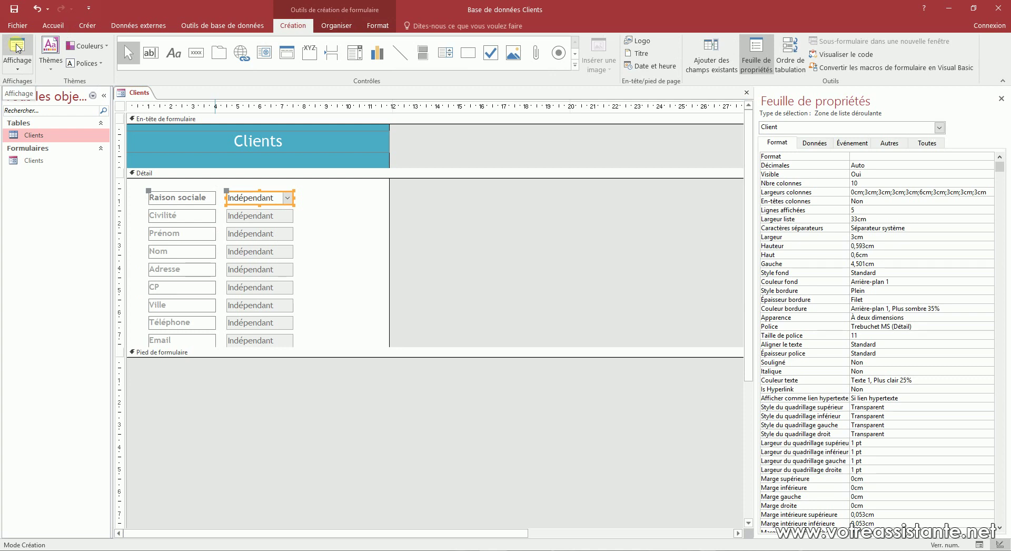
Test the form once more by choosing ENTREPRISE A in the Raison sociale list, and return to design view
left_click(18, 48)
left_click(274, 164)
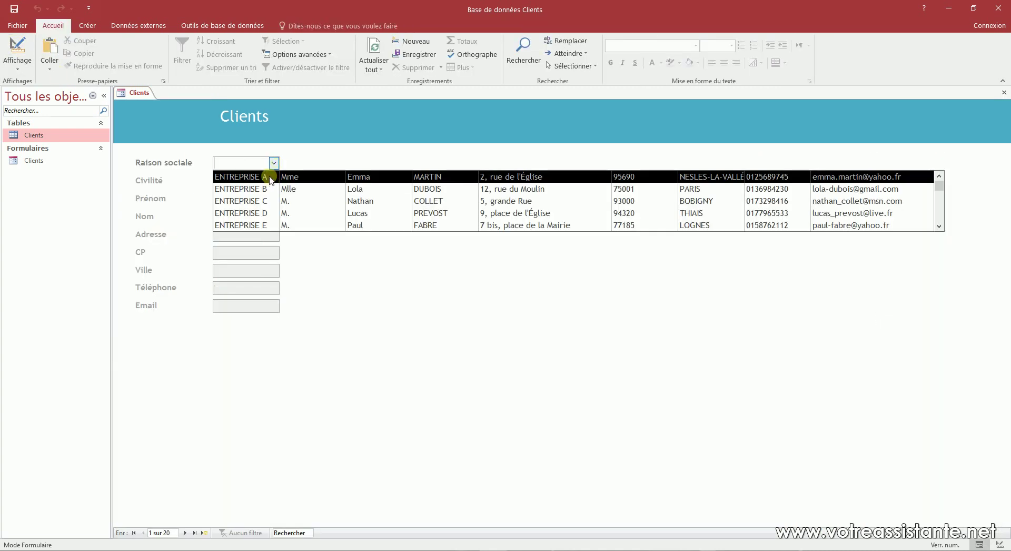
left_click(266, 175)
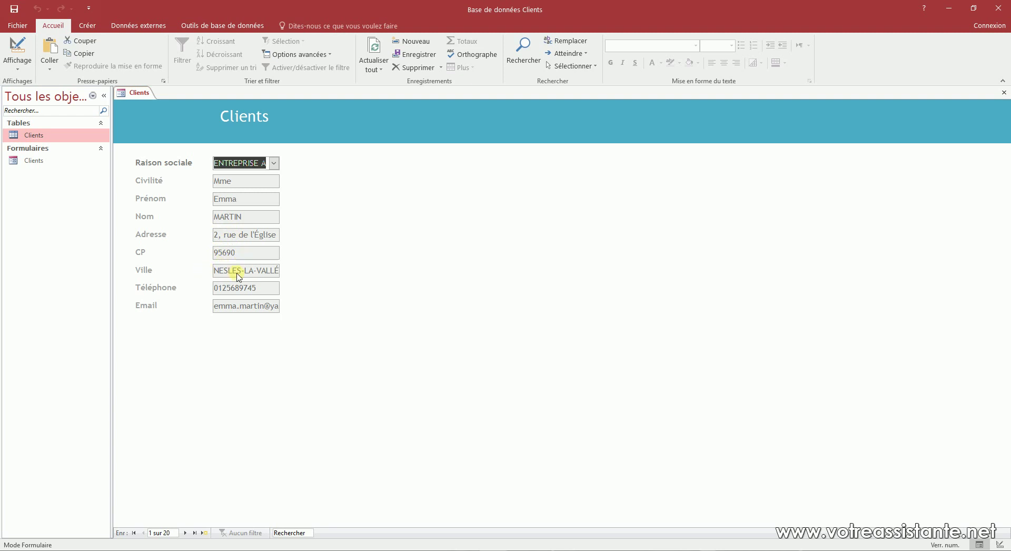
left_click(17, 50)
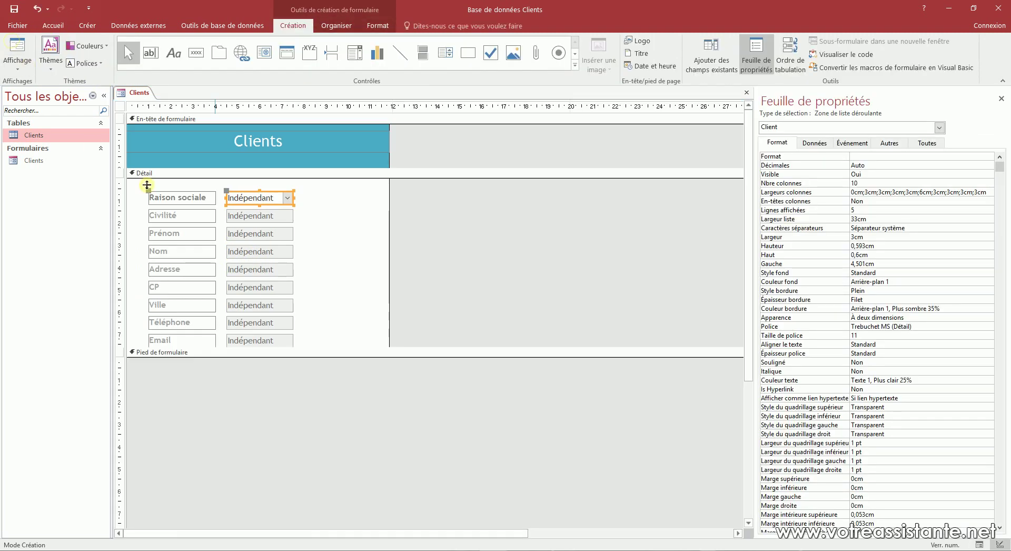
Delete the CP and Ville labels with their text boxes, and show the event properties of the Raison sociale combo box
left_click_drag(316, 285, 228, 303)
key("Delete")
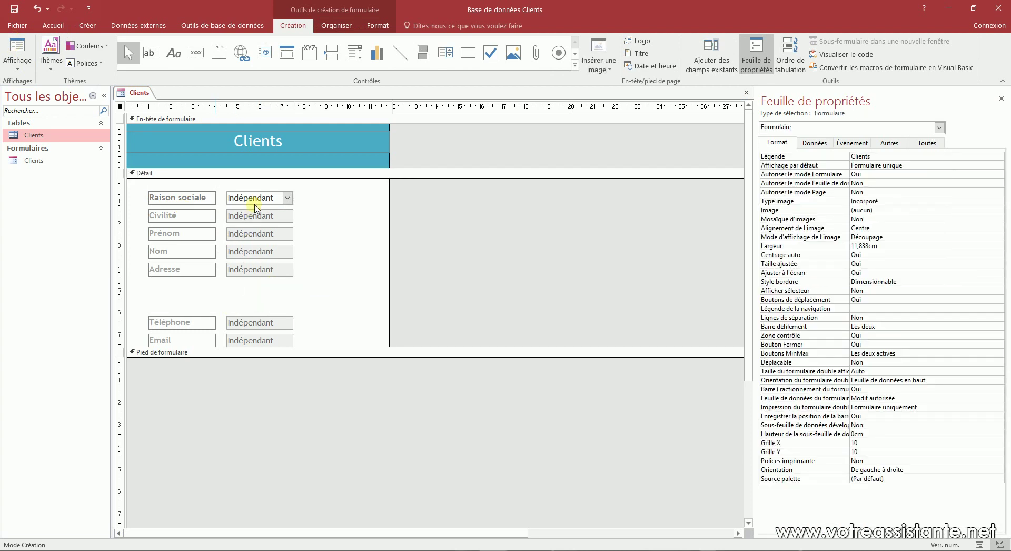
left_click(255, 205)
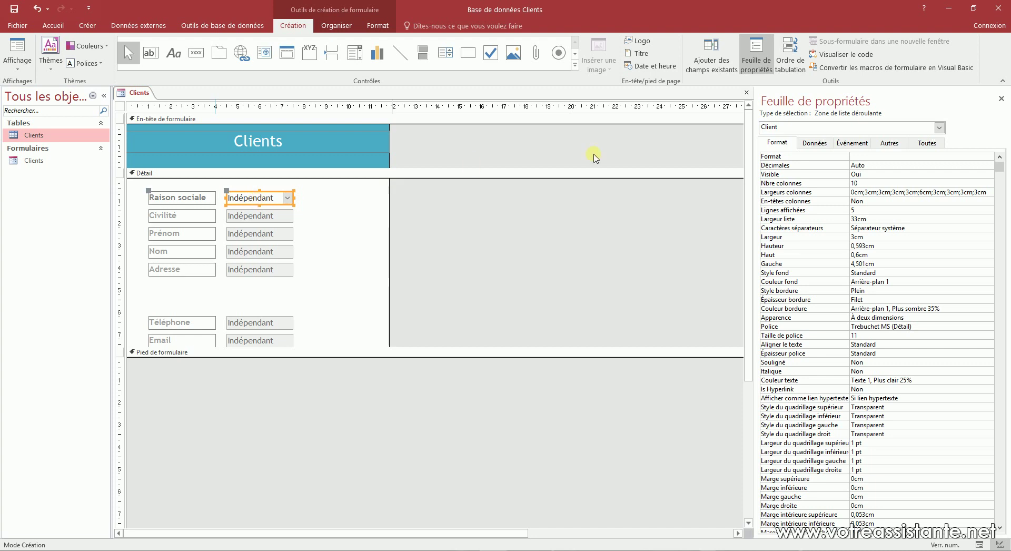
left_click(851, 142)
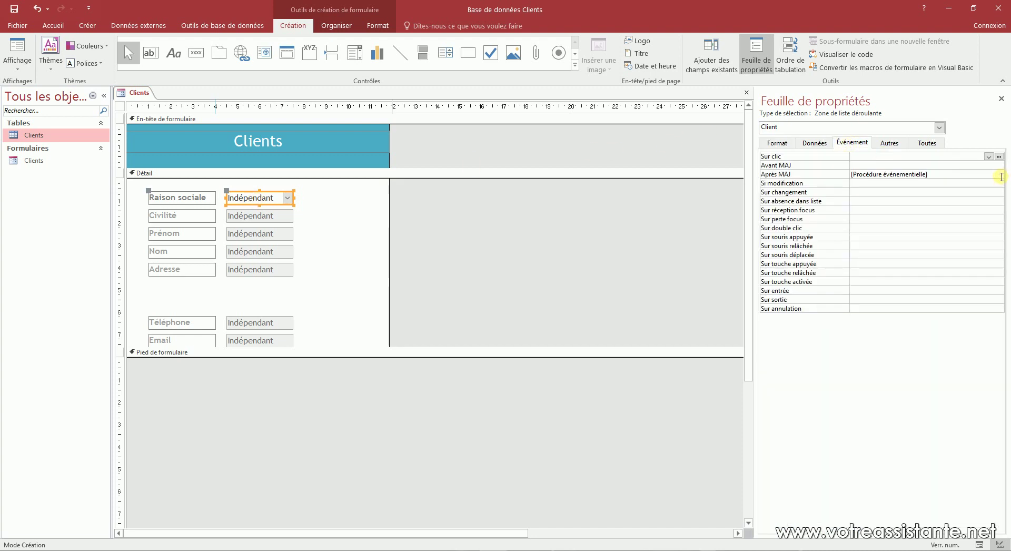
In the combo box's After Update procedure, merge the CP line into the Adresse assignment as Client.Column(5) & Client.Column(6)
left_click(1001, 175)
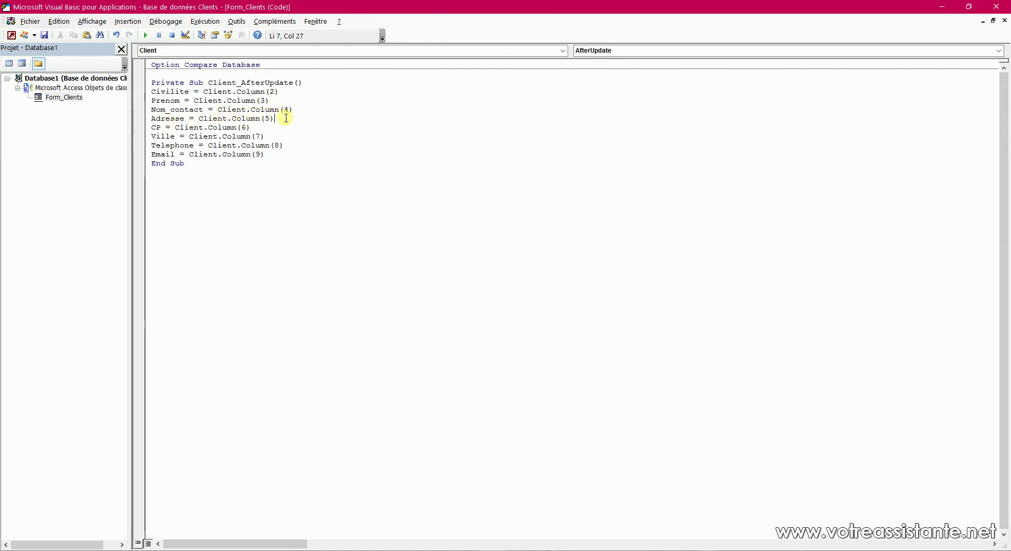
key("Delete")
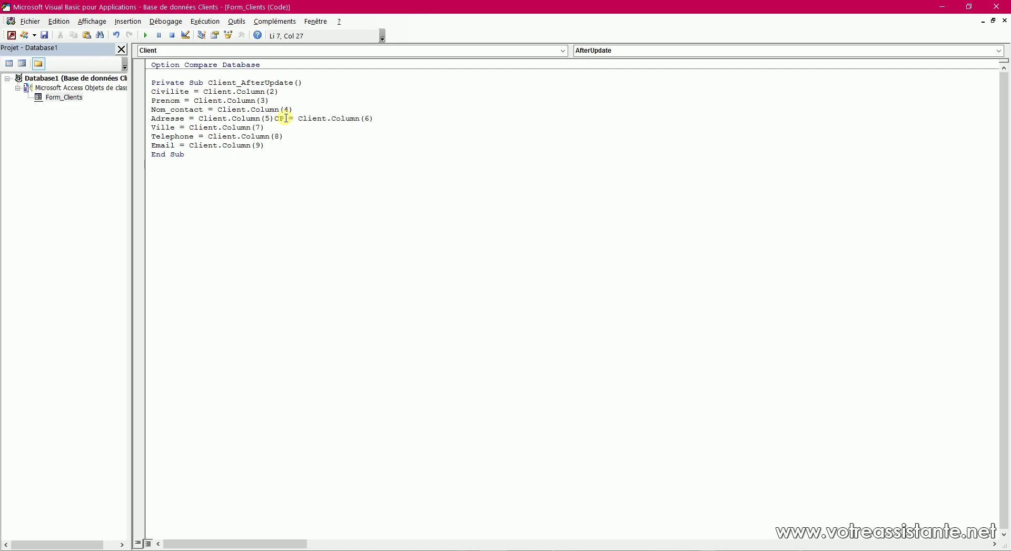
key("Delete")
key("Delete")
key("Delete")
key("Delete")
key("Delete")
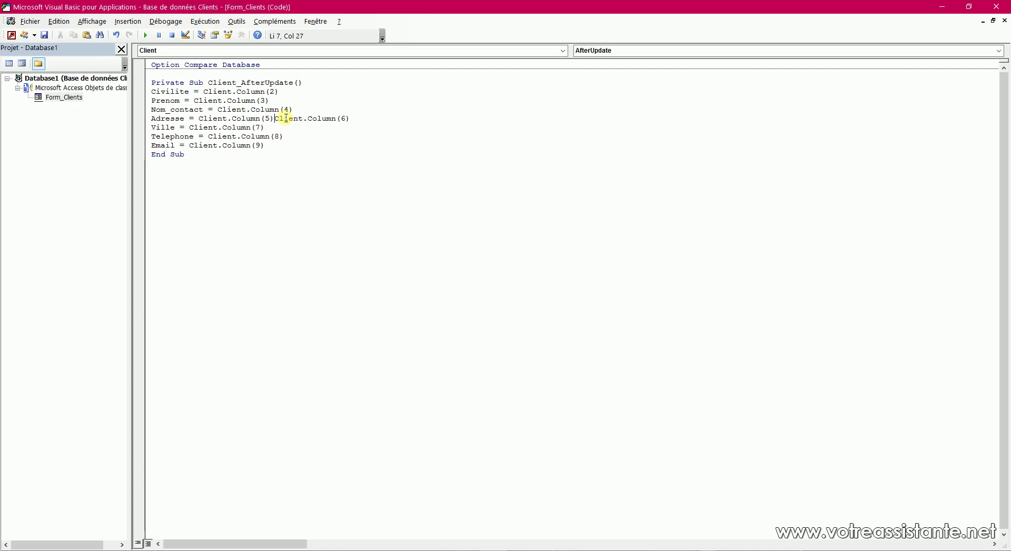
type("&")
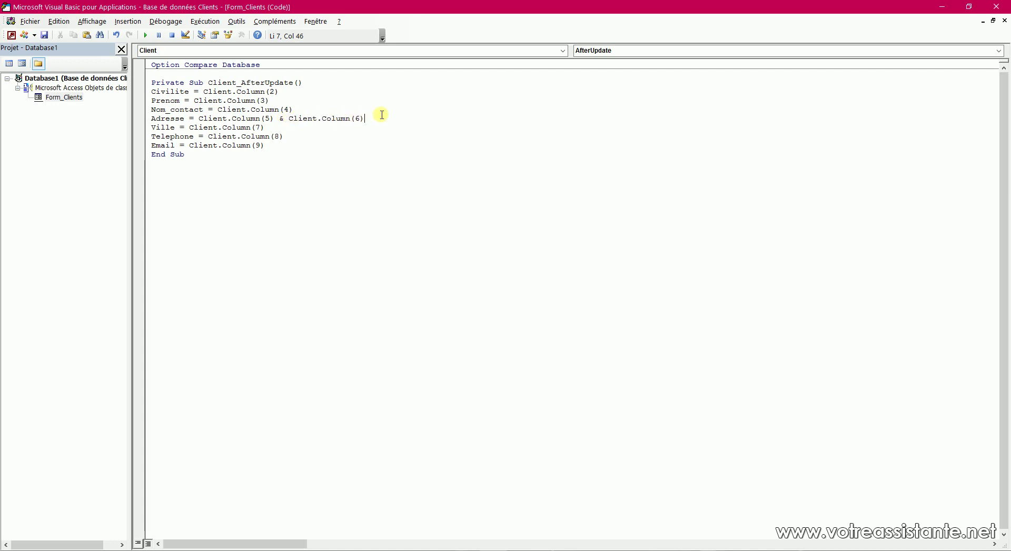
Merge the Ville line into the Adresse assignment by appending & Client.Column(7), and close the code editor
key("Delete")
key("Delete")
key("Delete")
key("Delete")
key("Delete")
key("Delete")
key("Delete")
key("Delete")
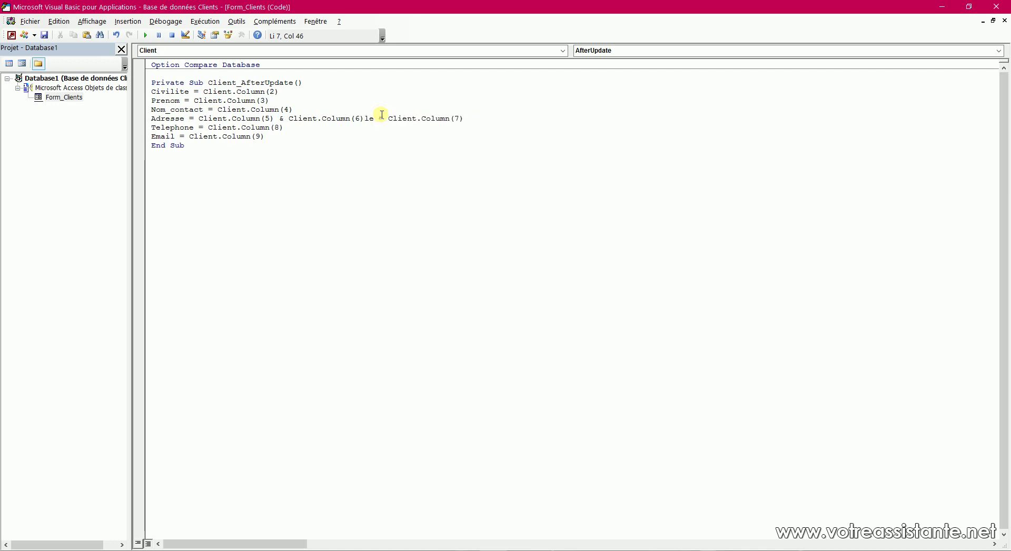
type("&")
left_click(388, 148)
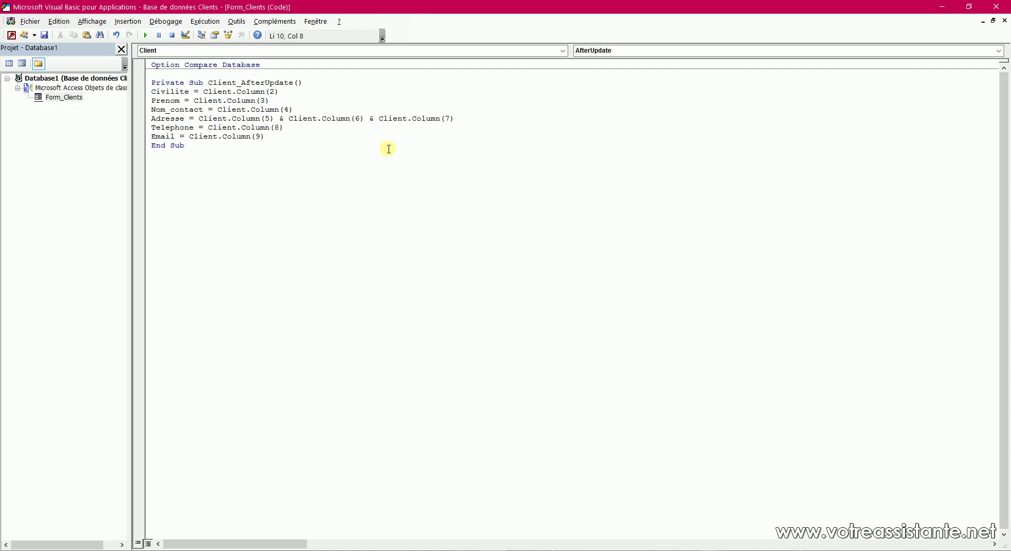
left_click(996, 6)
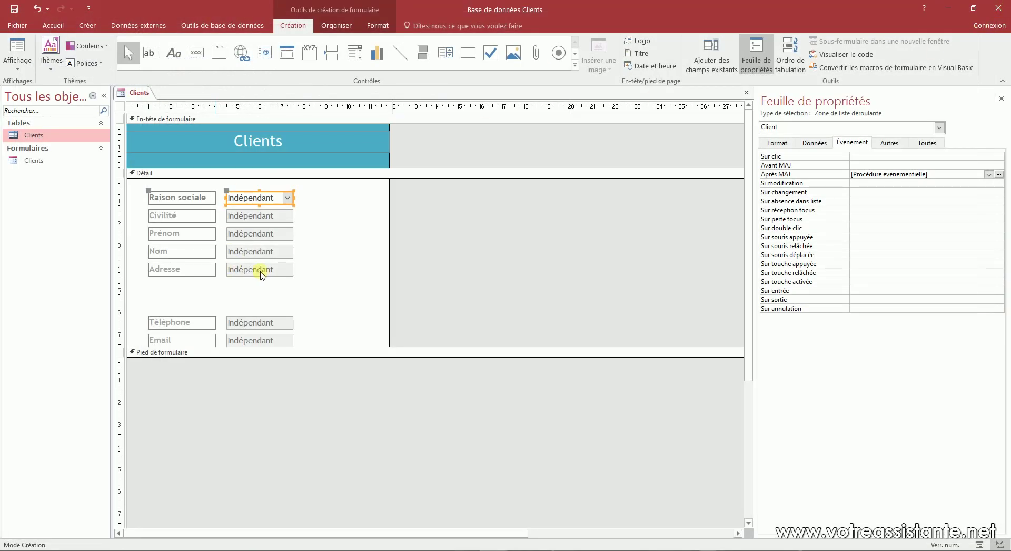
Set the width of the Adresse text box to 8 cm
left_click(262, 274)
left_click(778, 146)
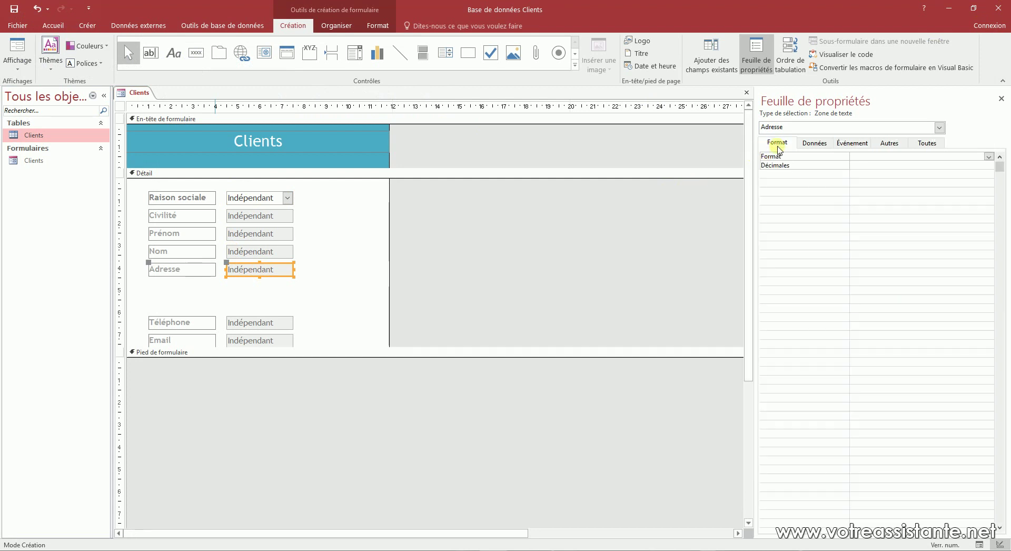
double_click(864, 192)
type("8")
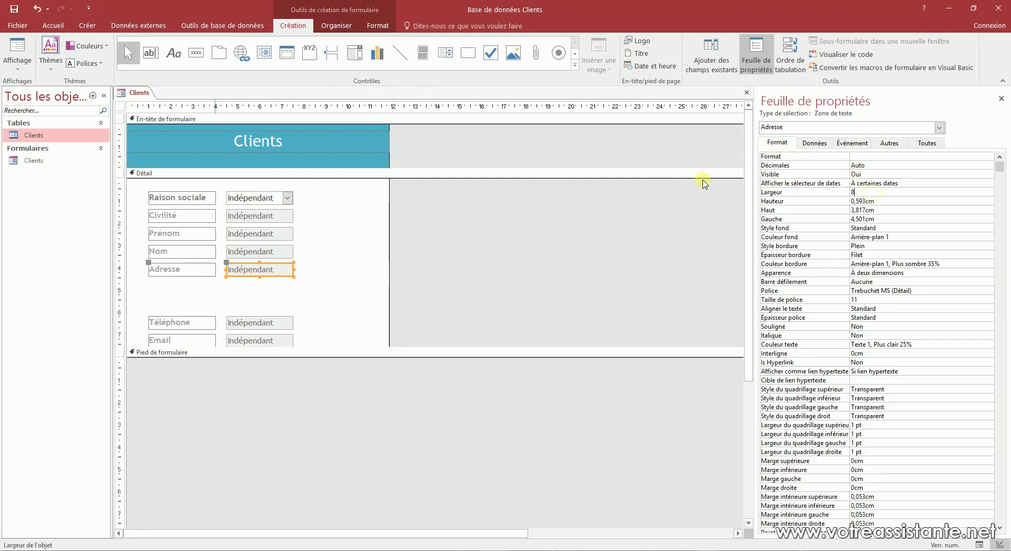
key("Return")
key("Return")
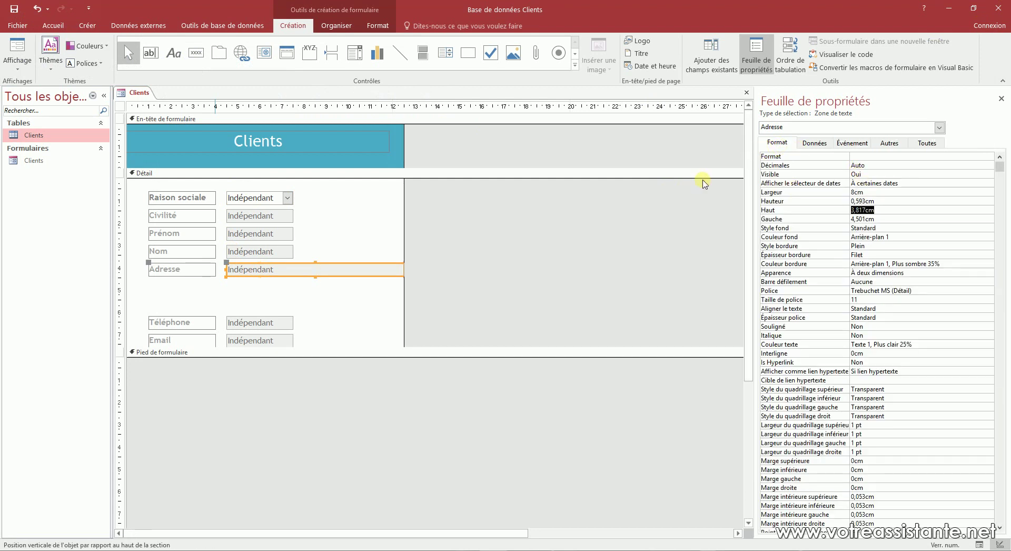
type("1,5")
key("Return")
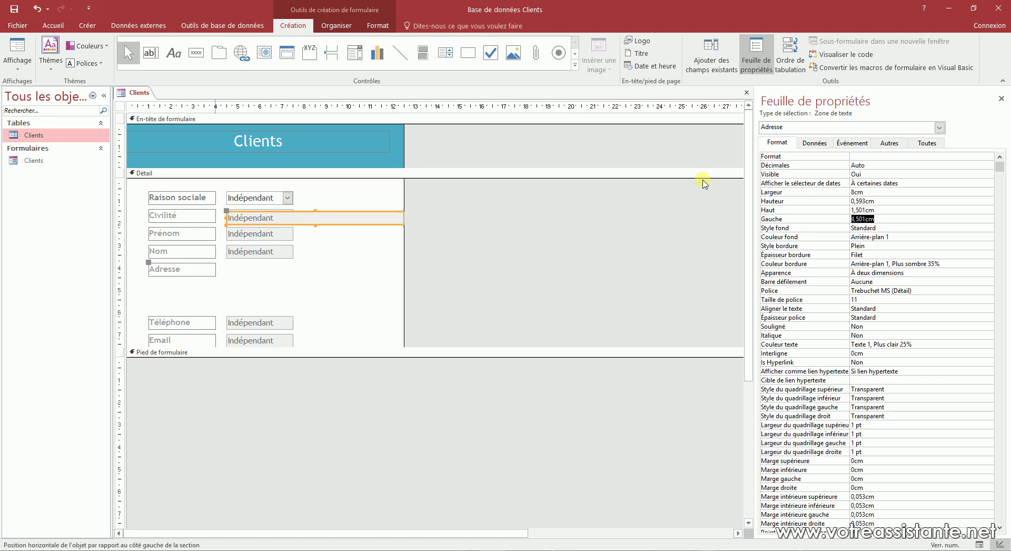
key("ctrl+z")
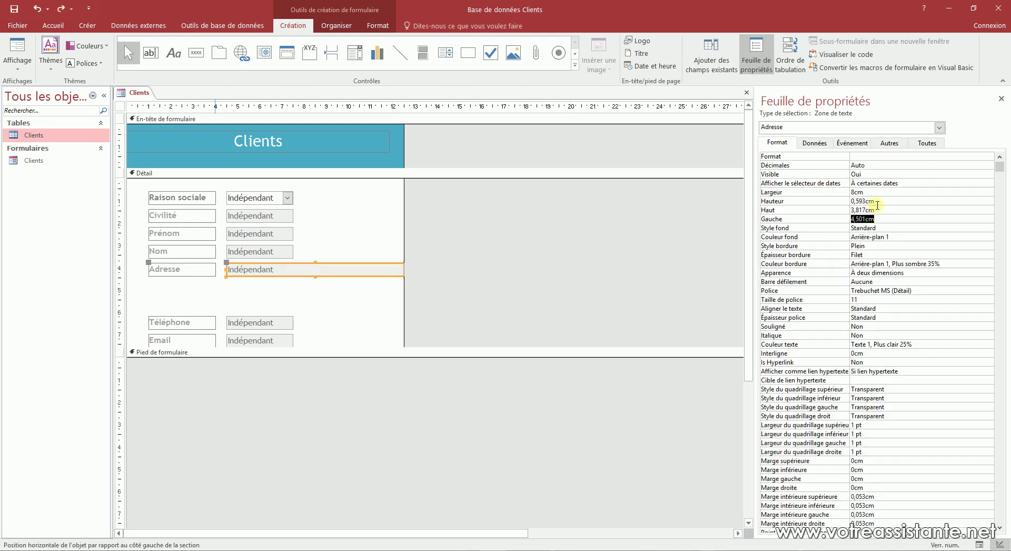
Set the height of the Adresse text box to 1,5 cm and deselect it
double_click(863, 200)
type("1,5")
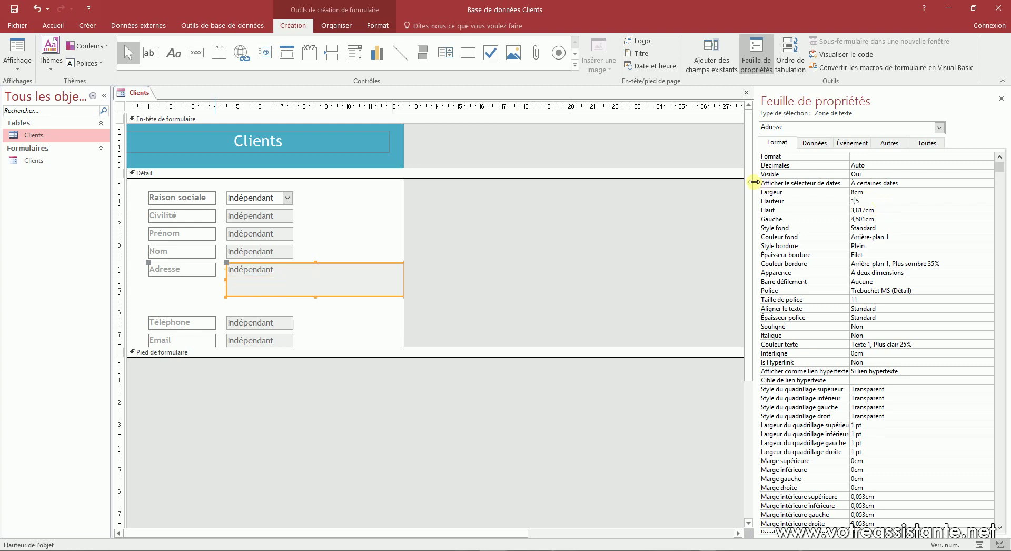
left_click(367, 212)
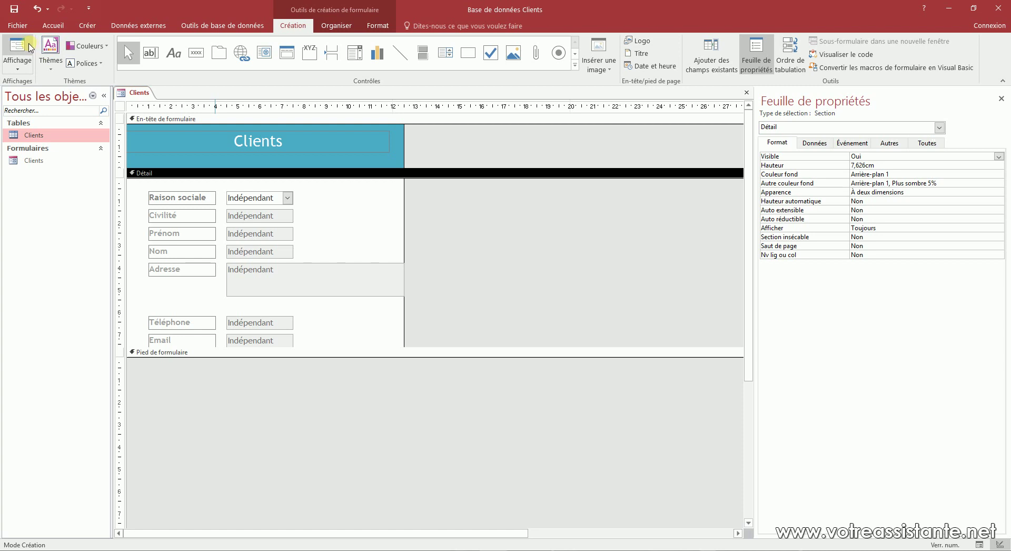
Check the merged address in form view by choosing ENTREPRISE A in the Raison sociale list, and return to design view
left_click(30, 46)
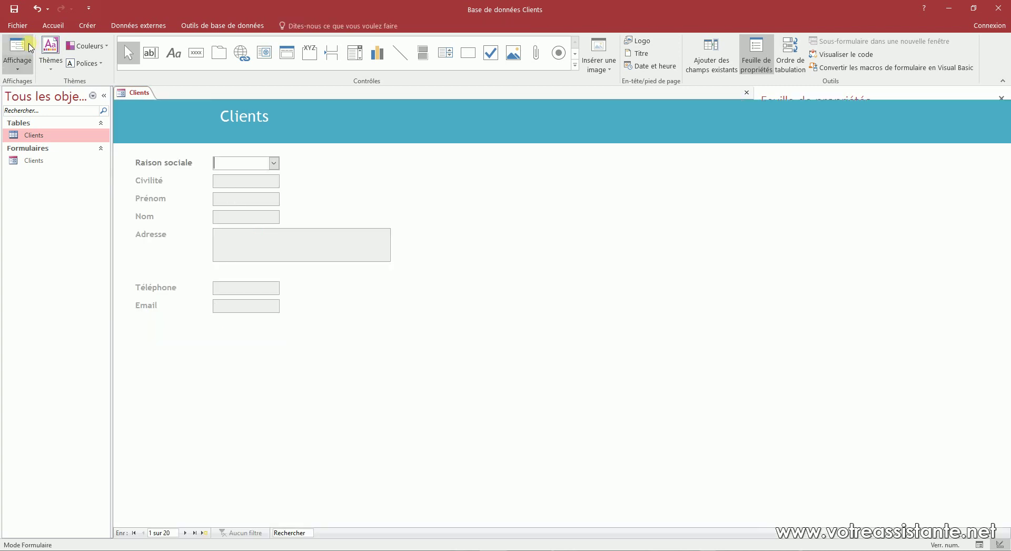
left_click(273, 164)
left_click(247, 174)
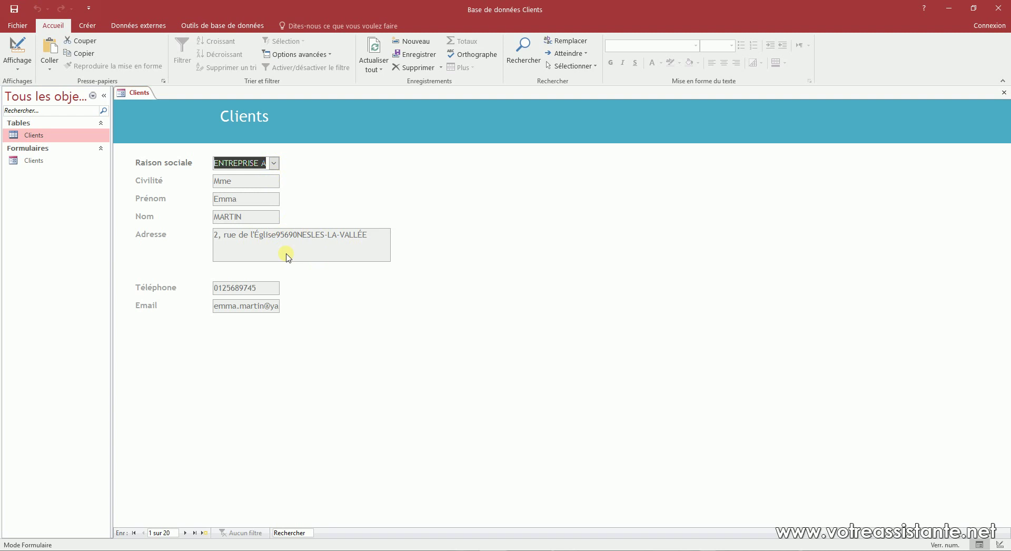
left_click(17, 52)
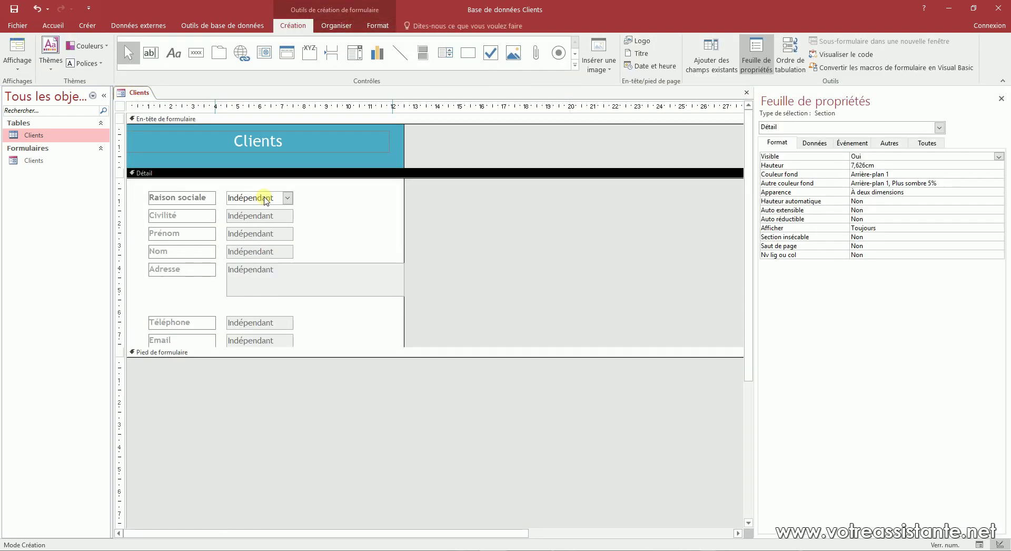
In the combo box's After Update procedure, insert a quoted space, " " &, between Client.Column(5) and Client.Column(6) in the Adresse line
left_click(265, 198)
left_click(852, 142)
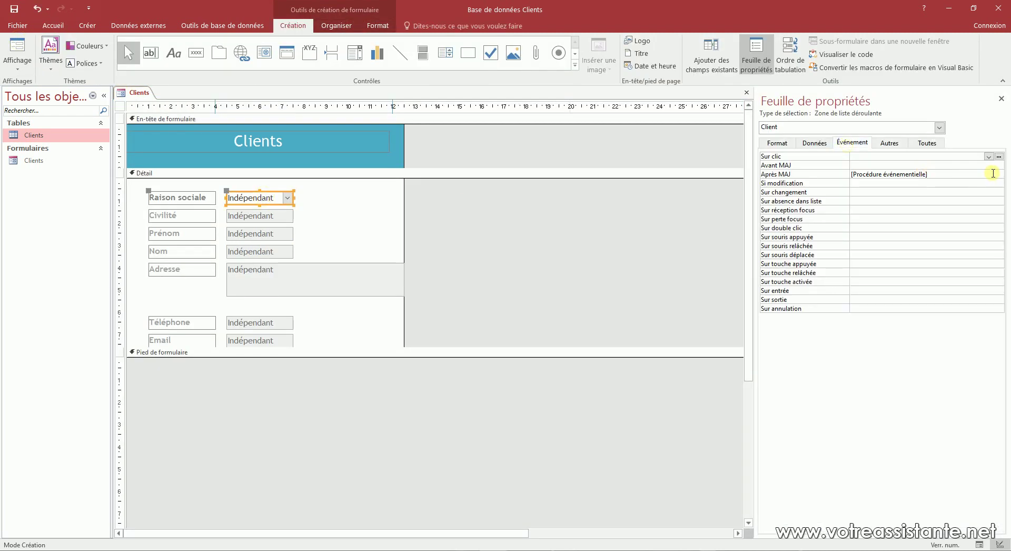
left_click(1001, 173)
left_click(999, 174)
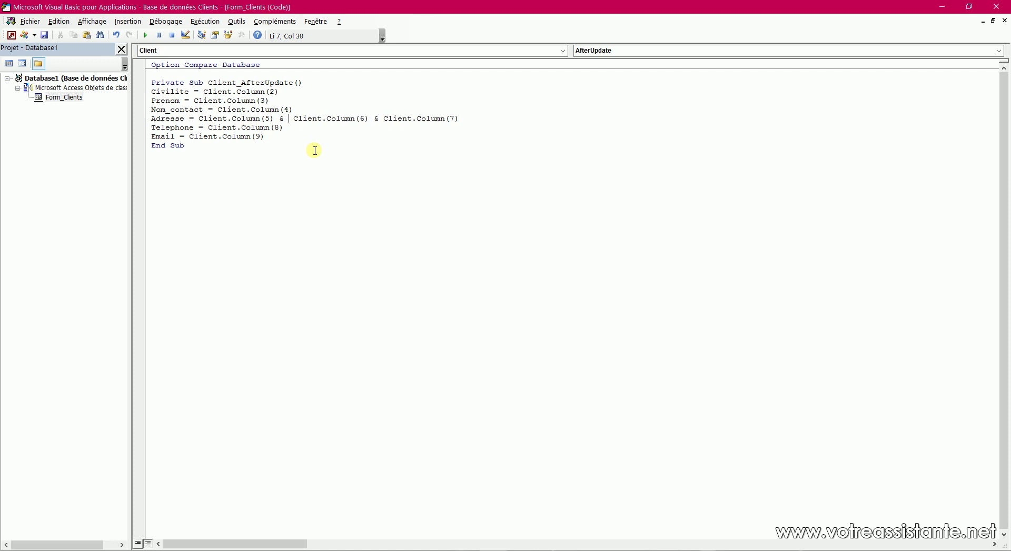
type("\"")
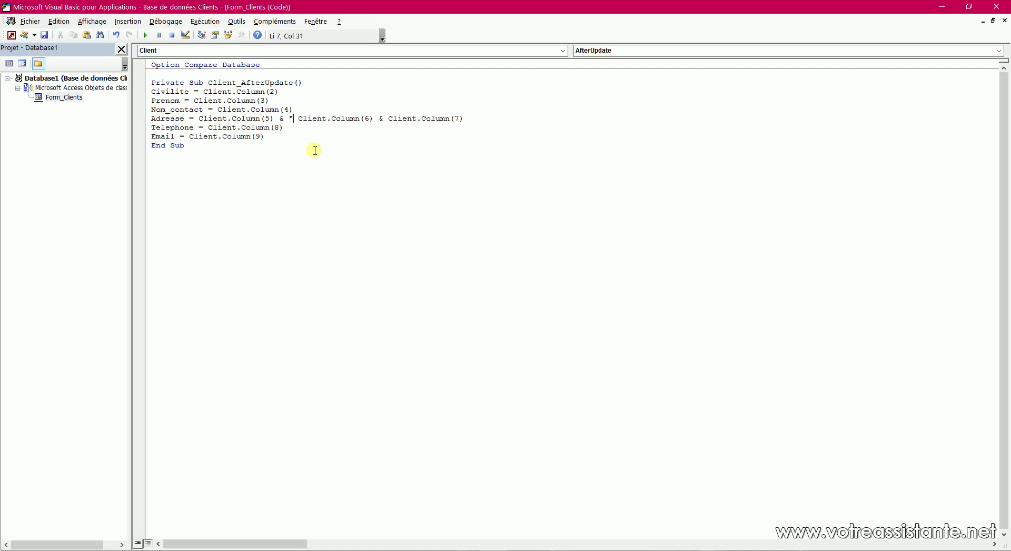
type(" \"")
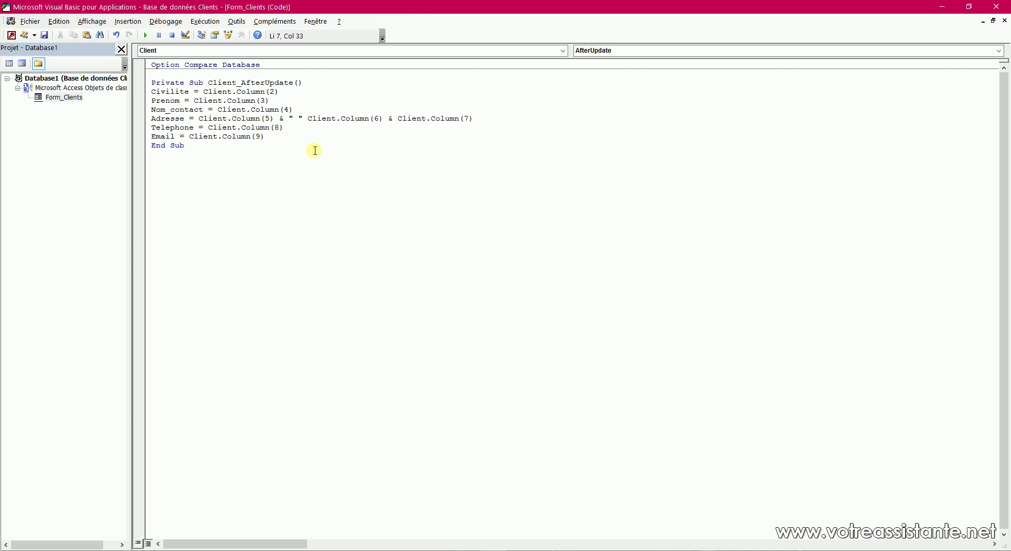
type(" &")
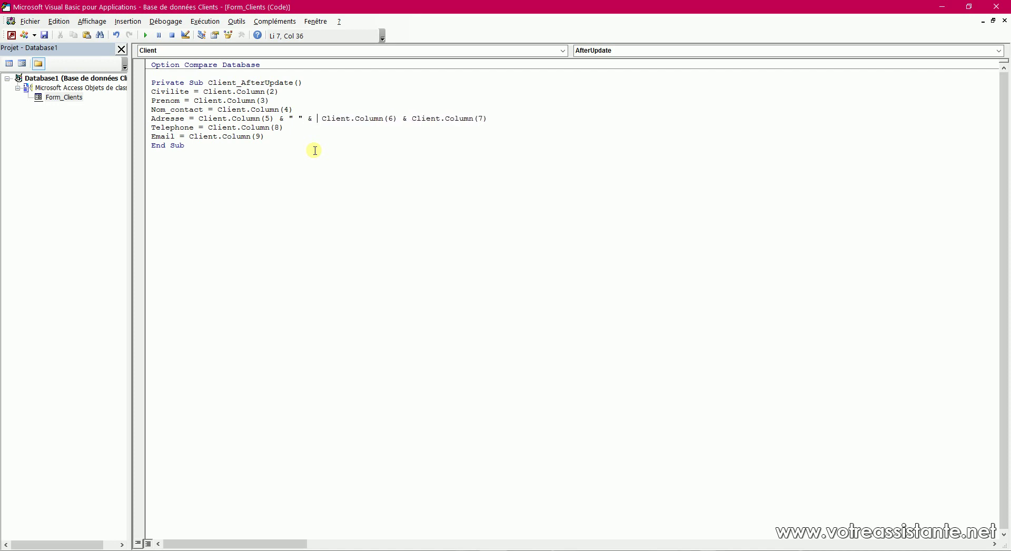
left_click(295, 118)
type("toto")
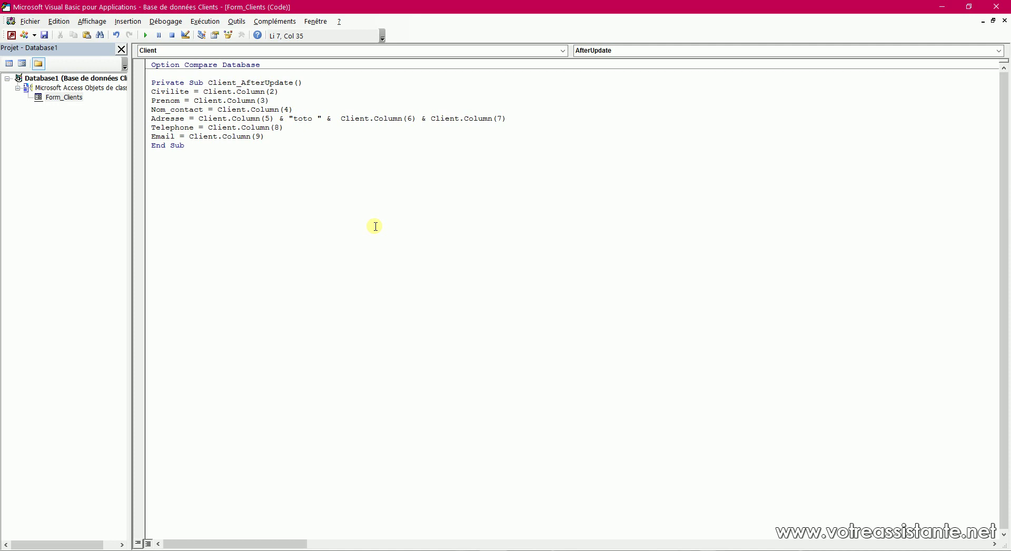
key("BackSpace")
key("BackSpace")
key("BackSpace")
key("BackSpace")
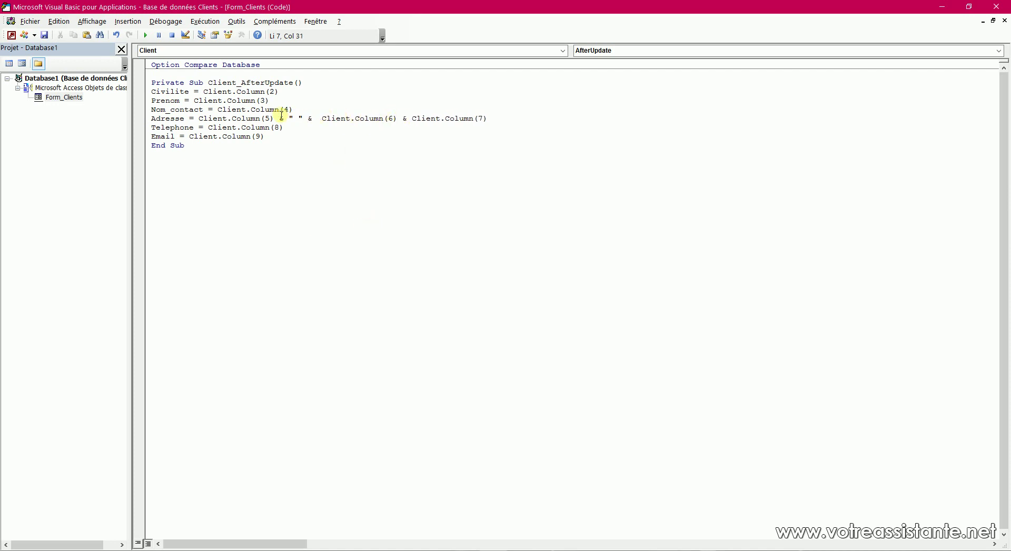
Copy the & " " & separator over the plain & between Client.Column(6) and Client.Column(7) in the Adresse line
left_click_drag(273, 119, 325, 119)
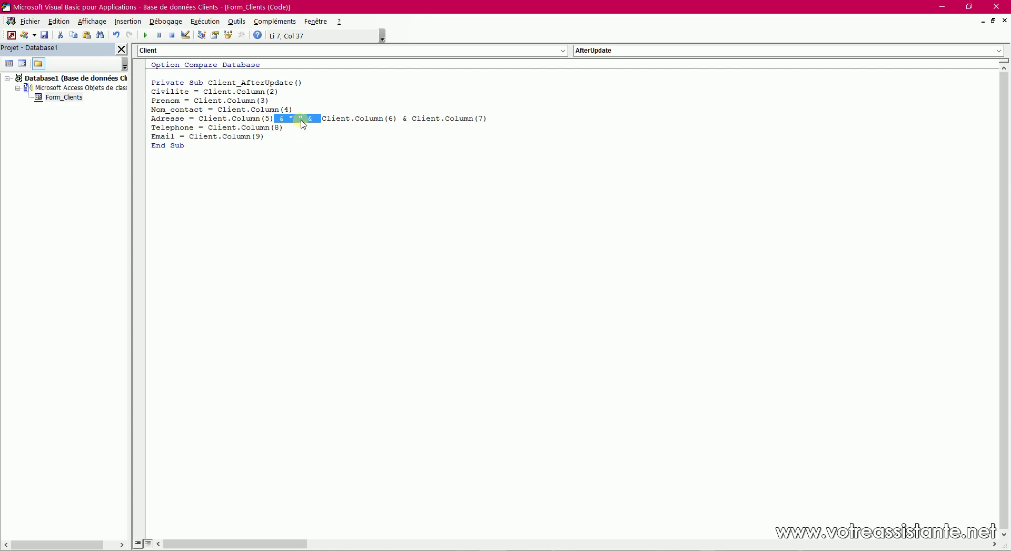
key("ctrl+c")
left_click_drag(396, 119, 412, 119)
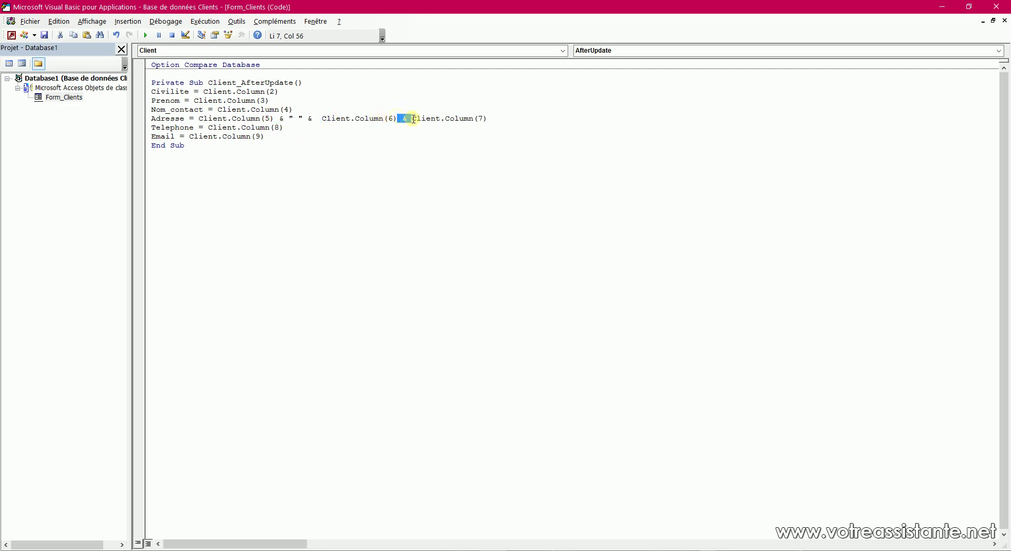
key("ctrl+v")
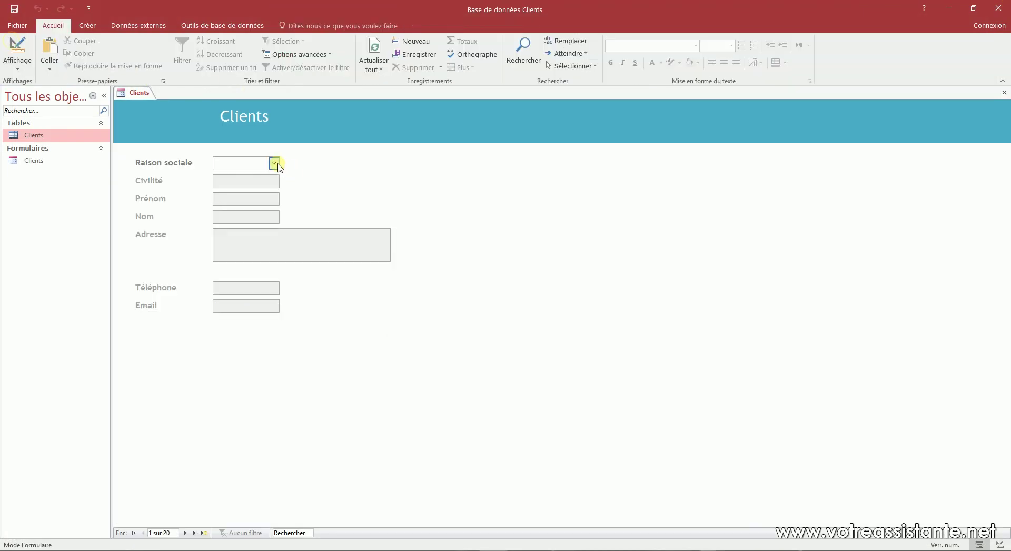
Check the spacing of the address in form view with ENTREPRISE A, and return to design view
left_click(273, 163)
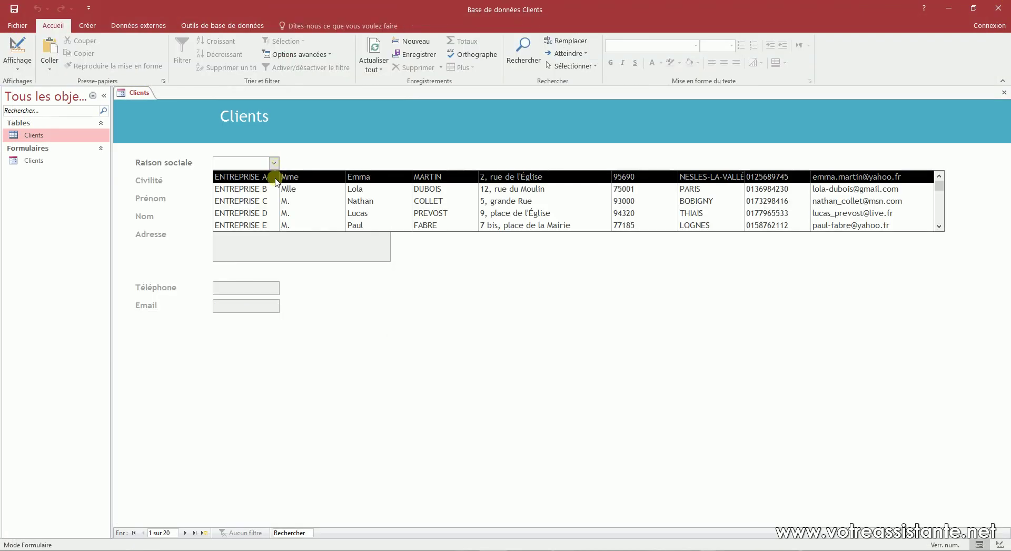
left_click(274, 179)
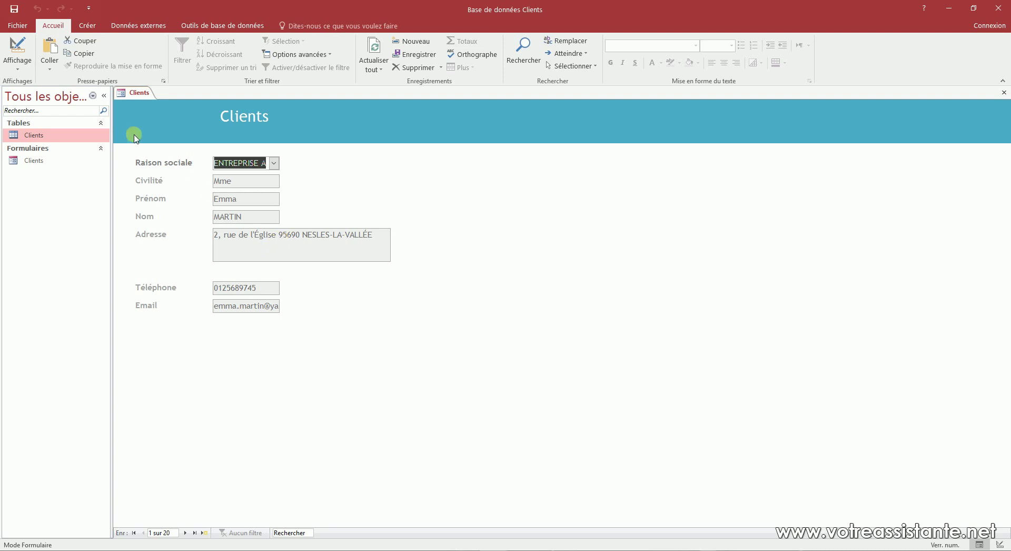
left_click(17, 51)
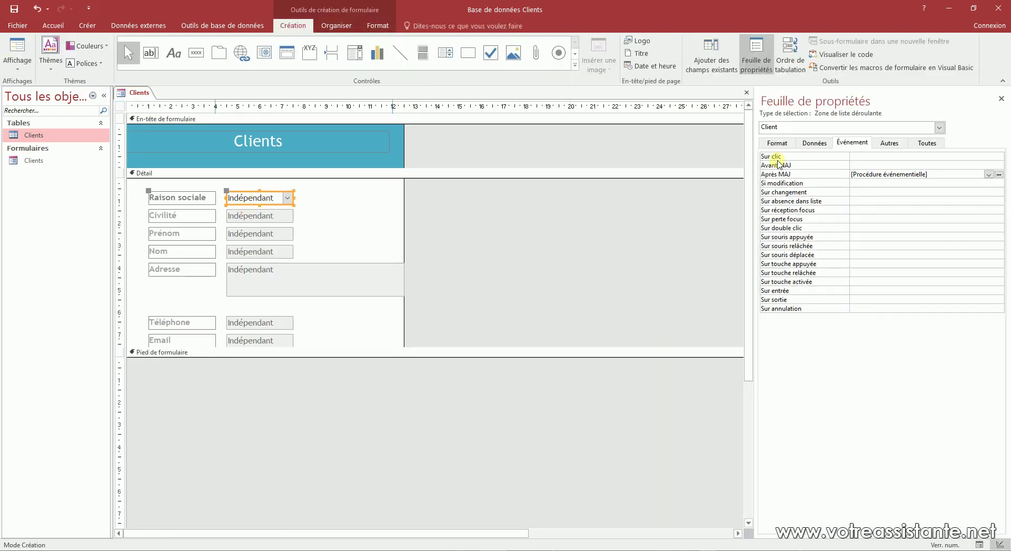
In the After Update code, replace the quoted space after Client.Column(5) in the Adresse line with the line break chr(13) + chr(10)
left_click(999, 174)
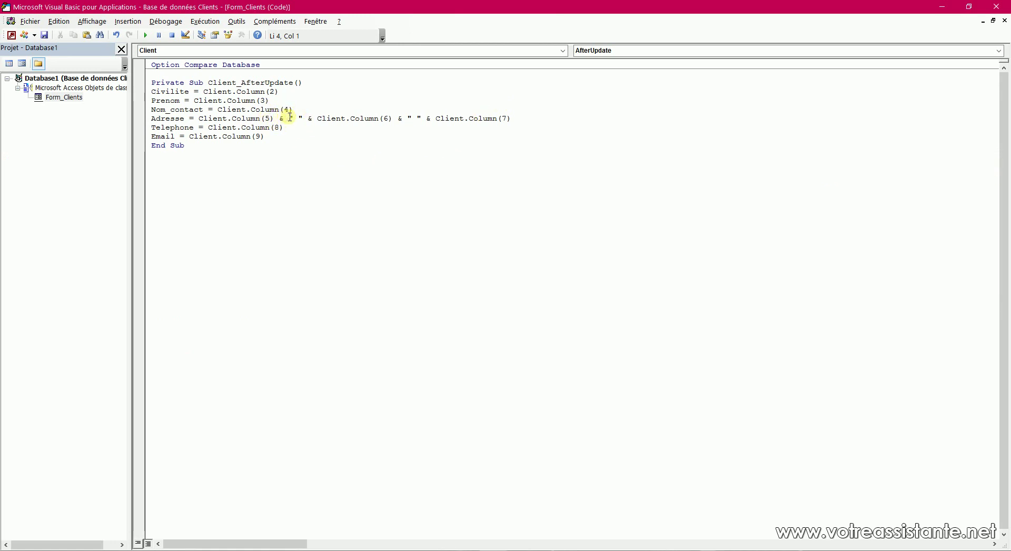
left_click_drag(288, 118, 302, 118)
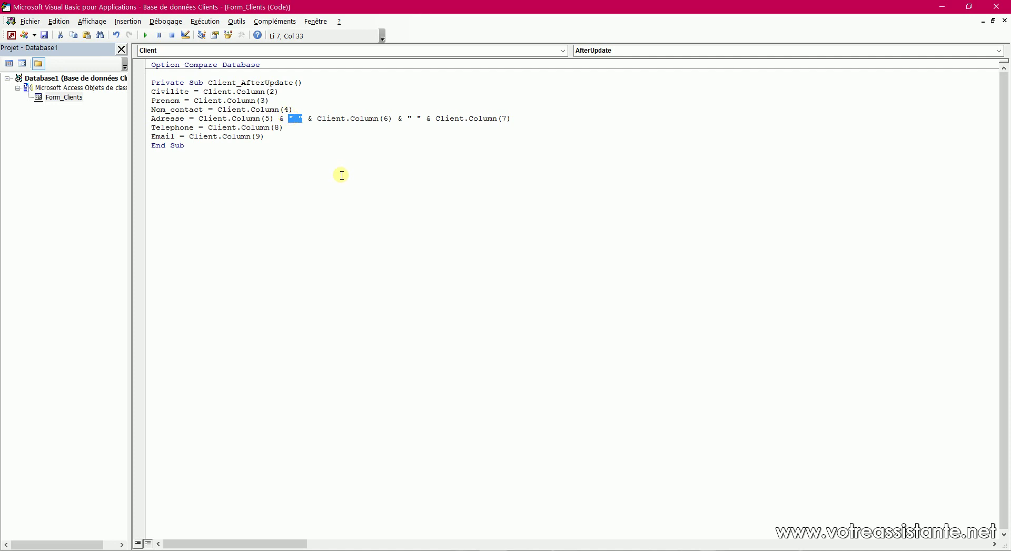
key("Delete")
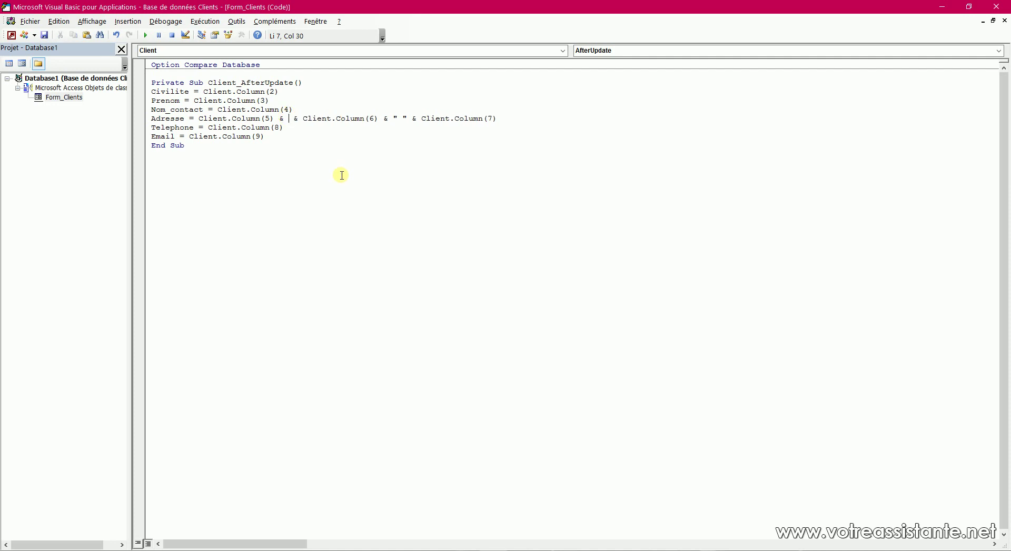
type("chr(")
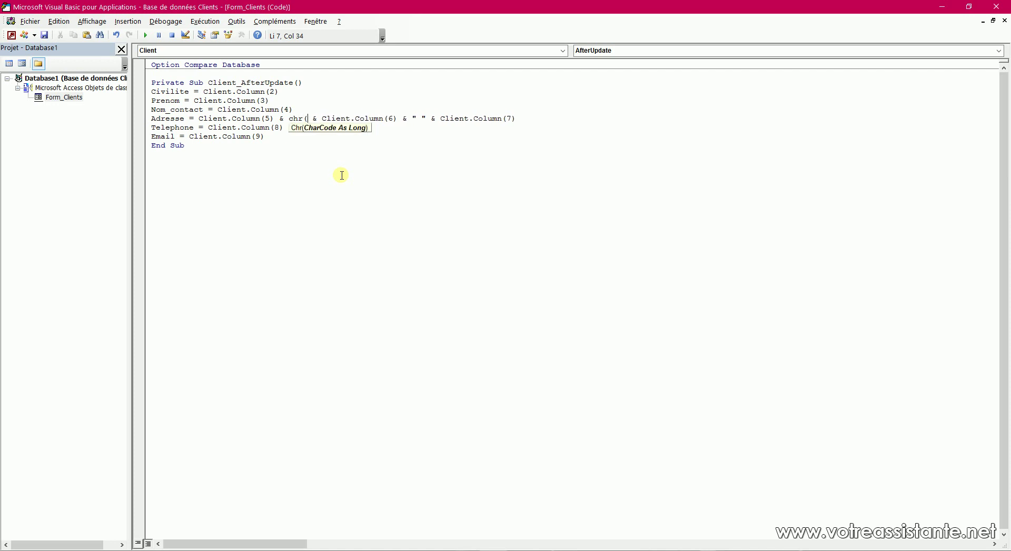
type("13) ")
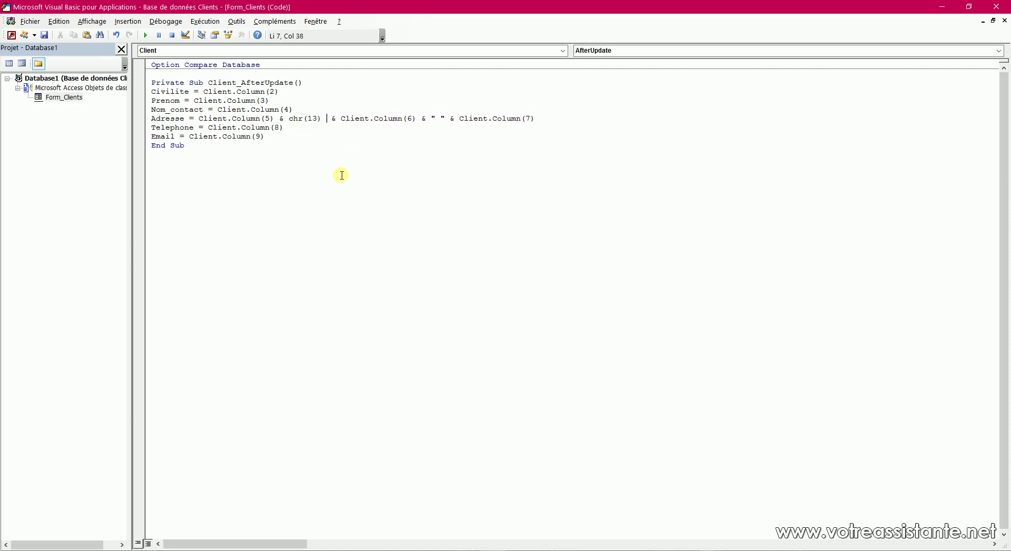
type("+ ")
type("chr")
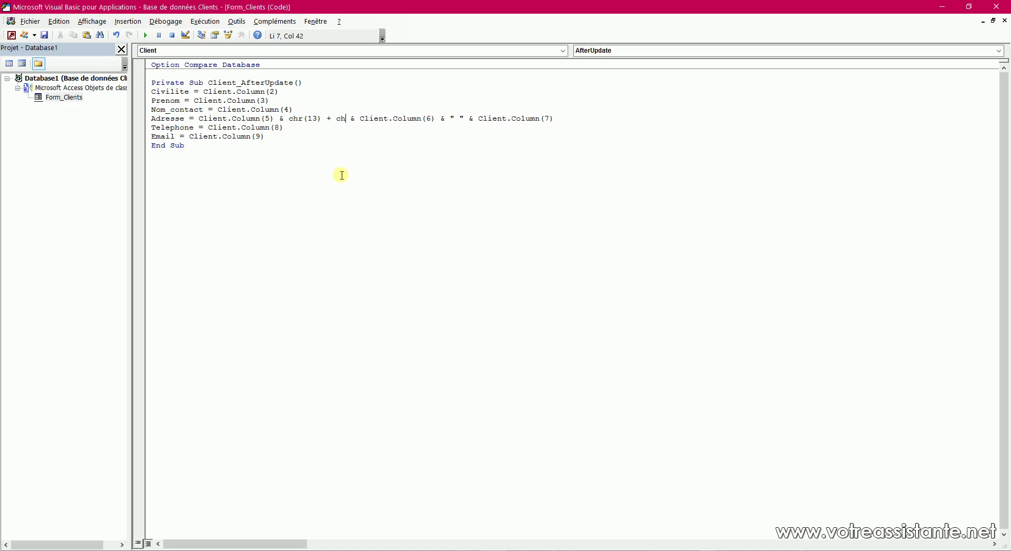
type("(10)")
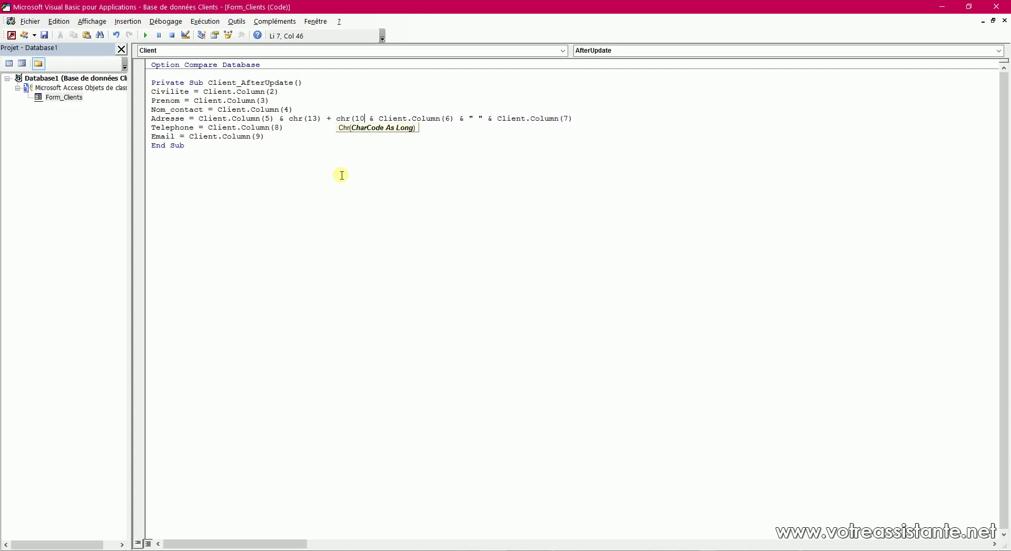